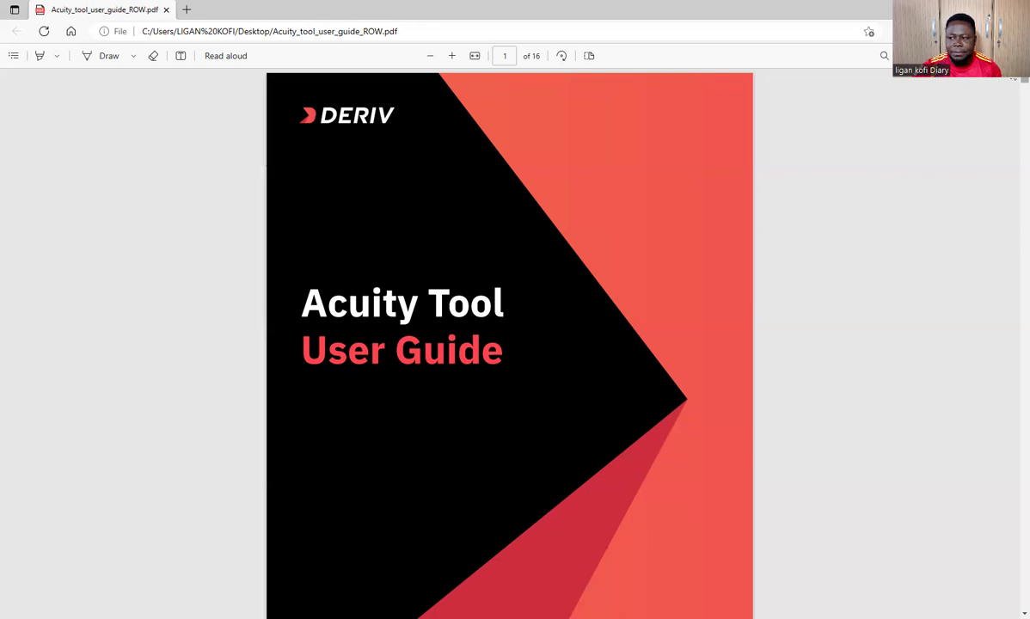
- Read the Acuity Tool user guide from its table of contents through the introduction to the Installing Acuity instructions
scroll(1013, 86, "down", 6)
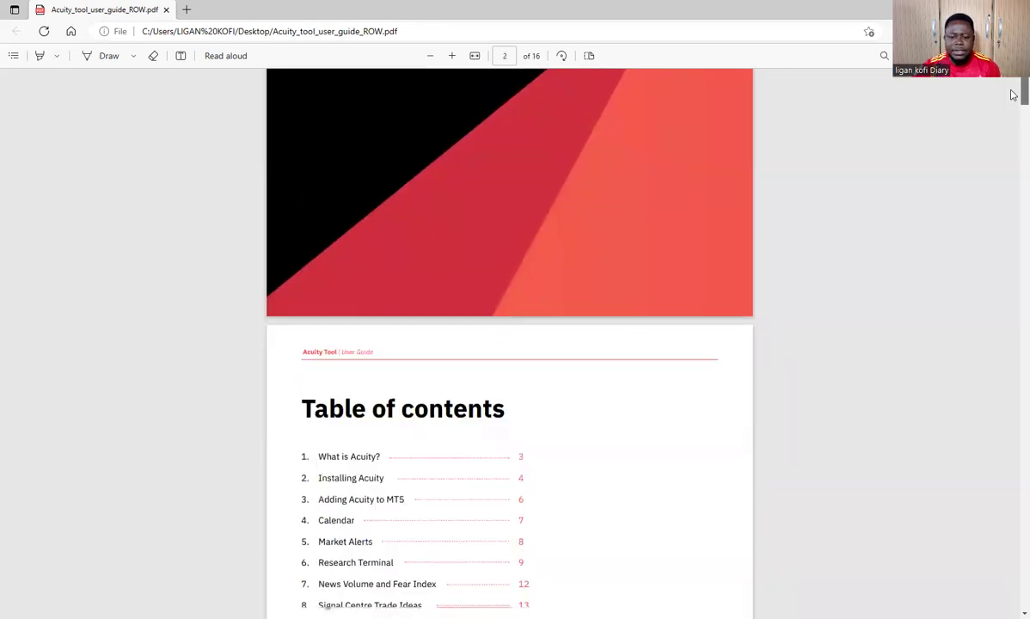
scroll(1013, 352, "down", 2)
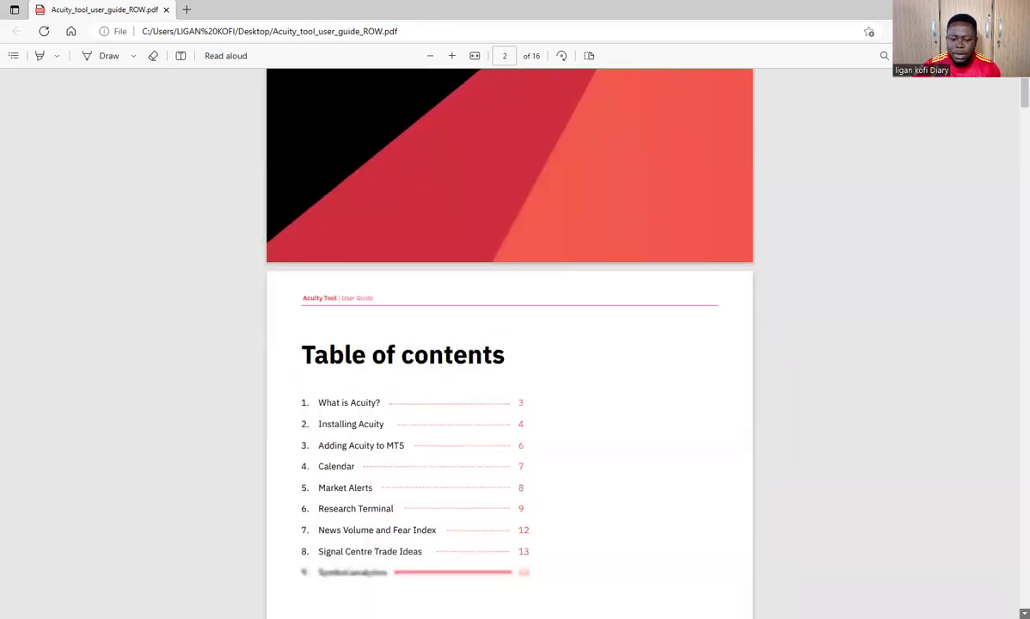
scroll(509, 344, "down", 3)
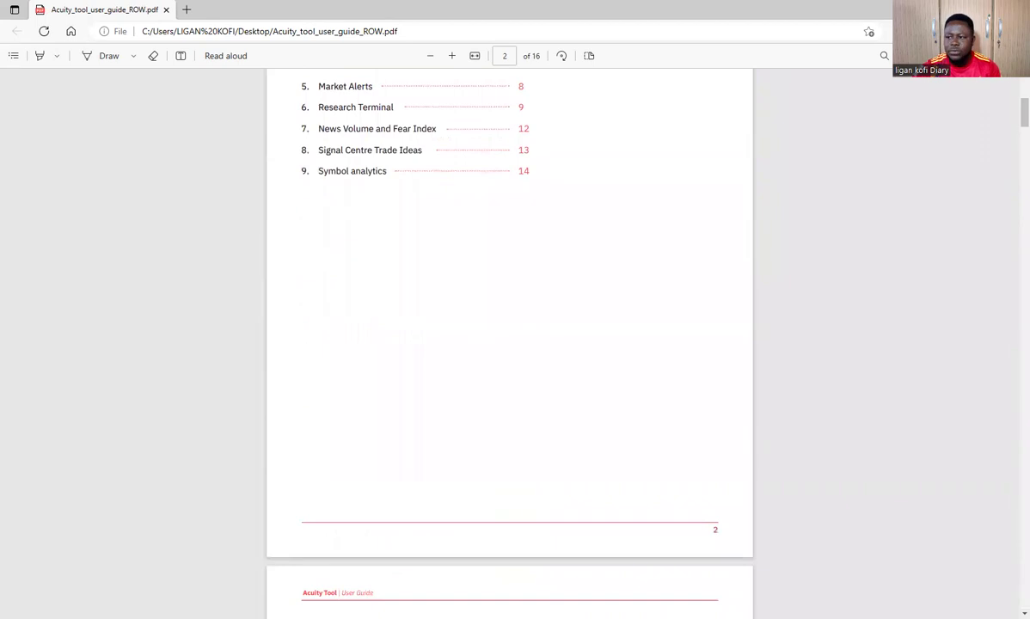
scroll(439, 363, "up", 3)
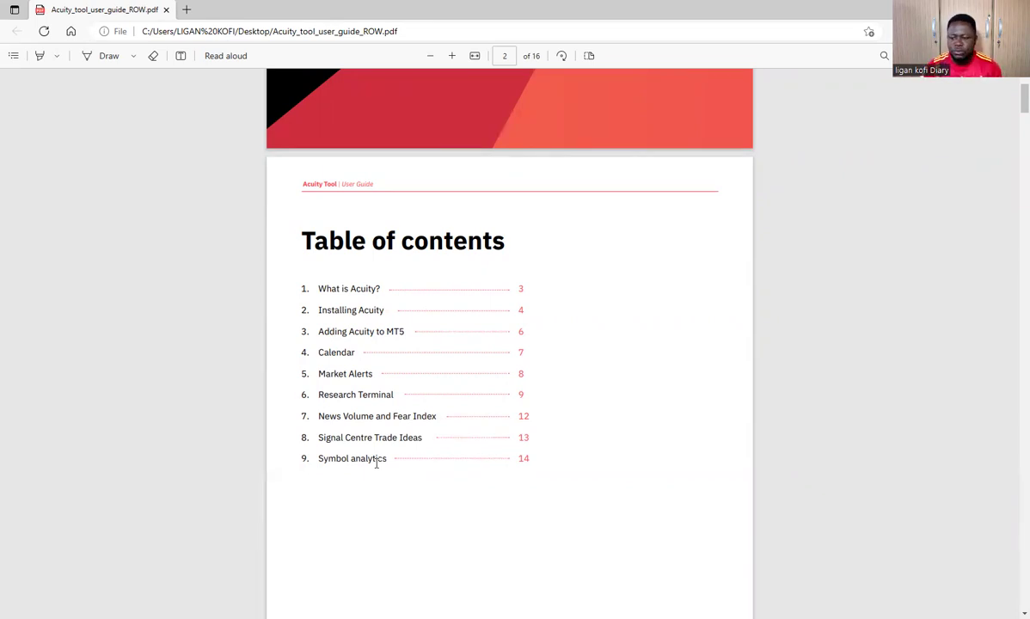
scroll(959, 575, "down", 1)
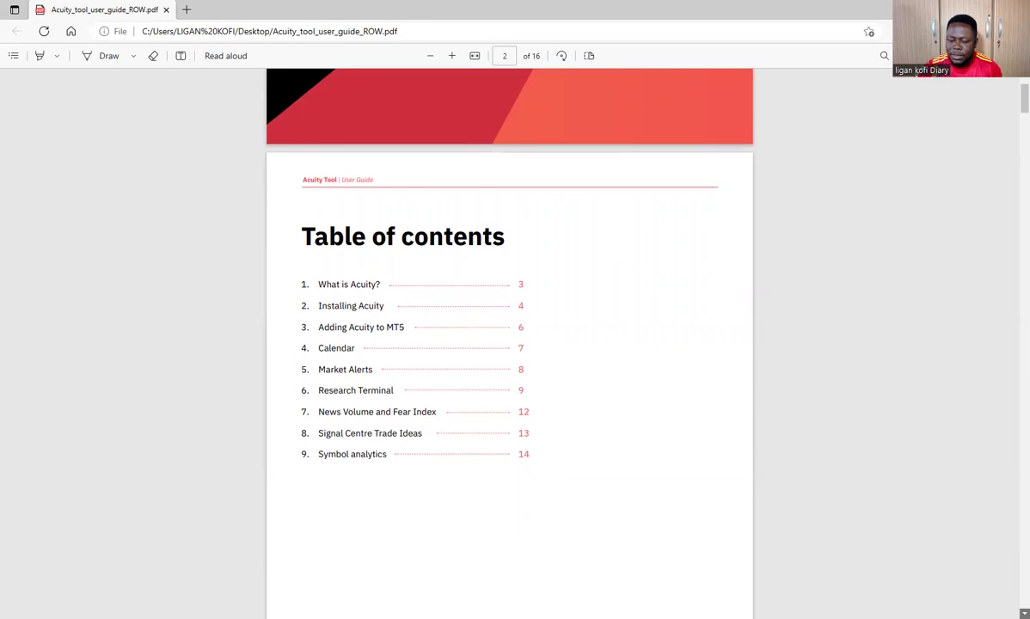
scroll(510, 344, "down", 6)
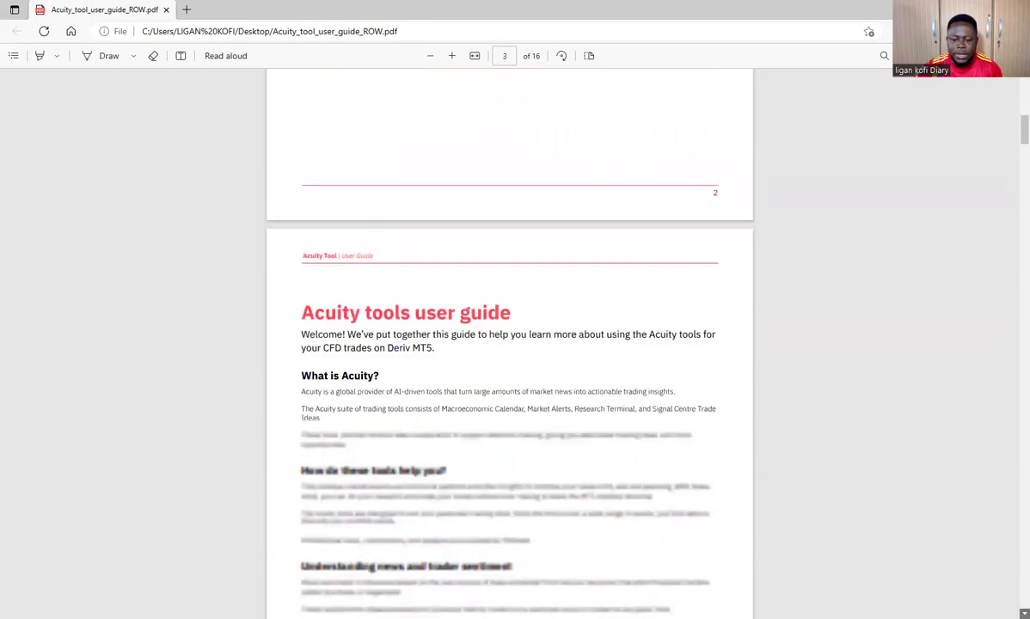
scroll(959, 575, "down", 2)
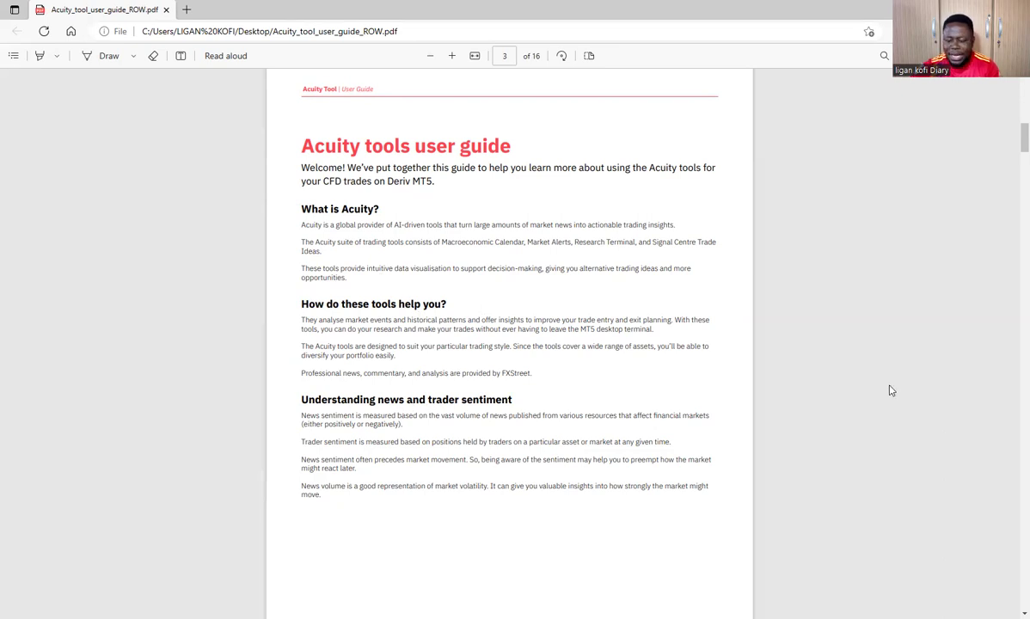
left_click(1024, 614)
scroll(509, 344, "down", 5)
scroll(510, 344, "down", 4)
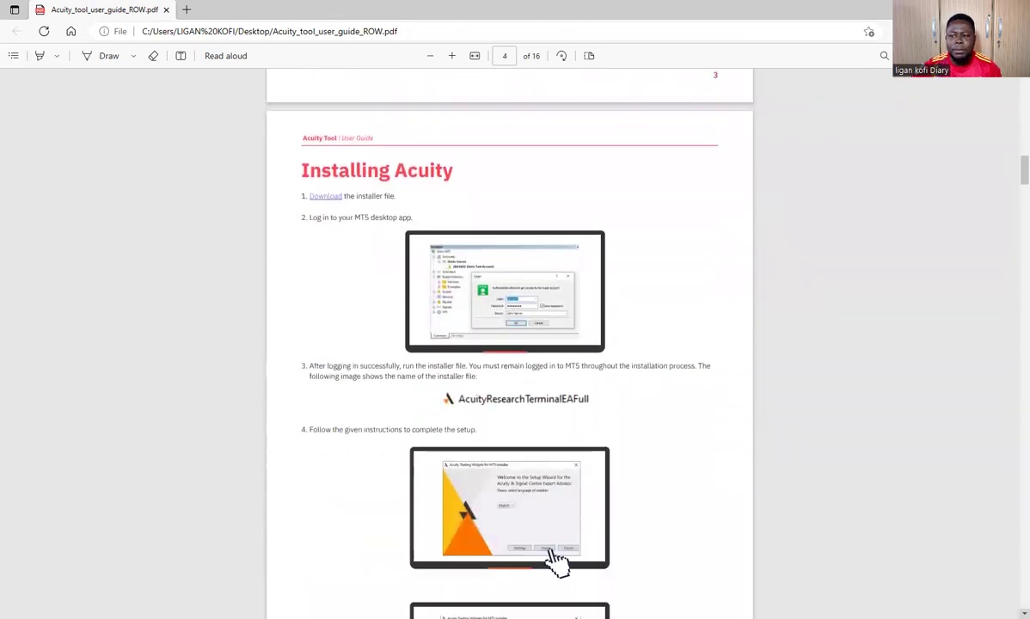
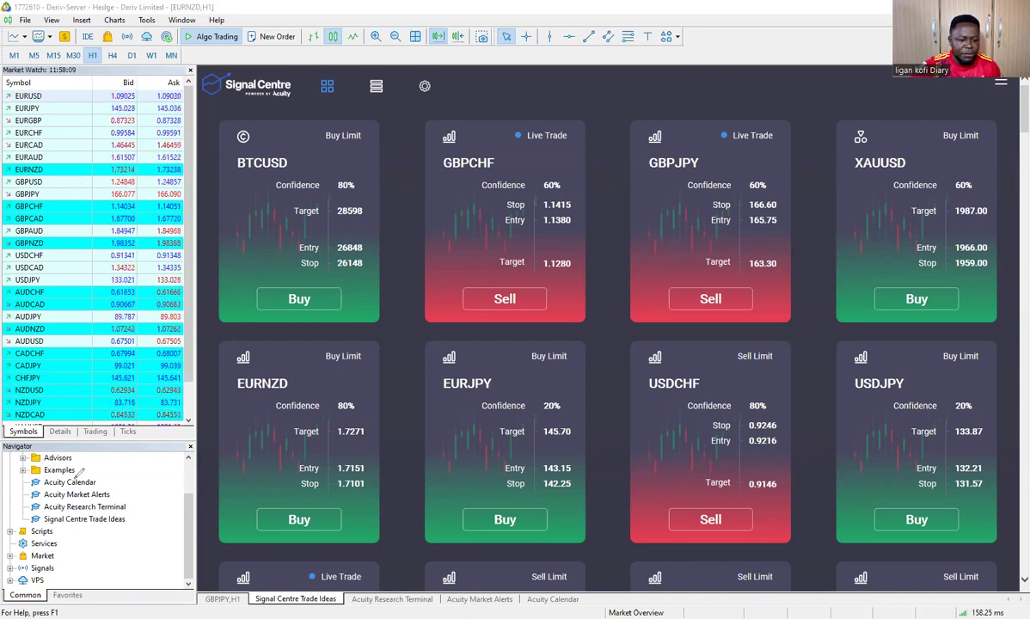
- Mark and circle the four Acuity expert advisors in the Navigator with freehand annotations, and erase the marks
mouse_move(101, 484)
left_mouse_down()
mouse_move(131, 471)
mouse_move(129, 485)
mouse_move(163, 507)
left_mouse_up()
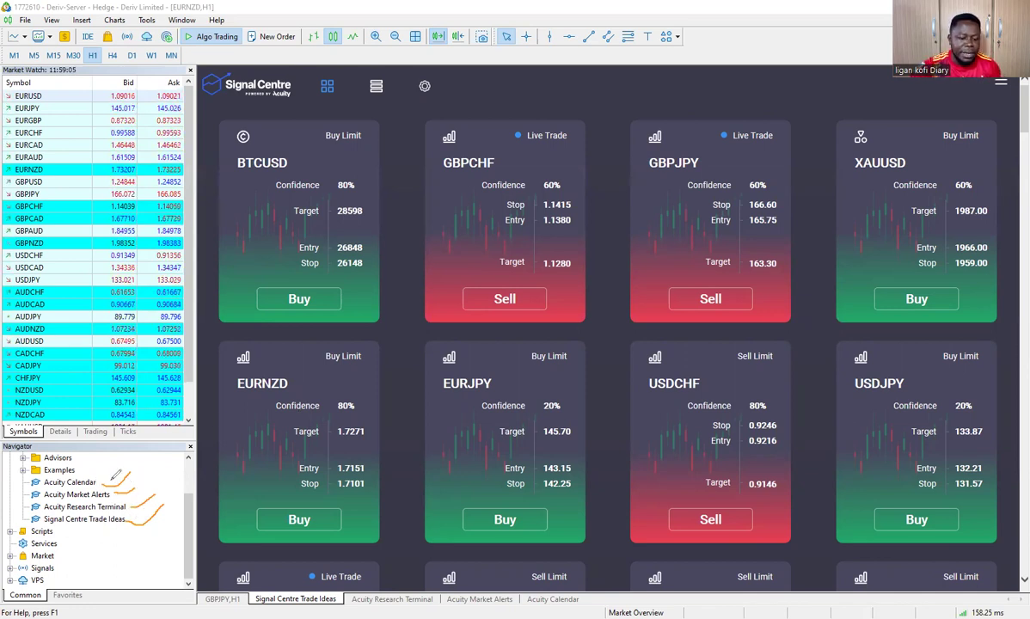
mouse_move(121, 493)
left_mouse_down()
mouse_move(153, 476)
mouse_move(105, 478)
left_mouse_up()
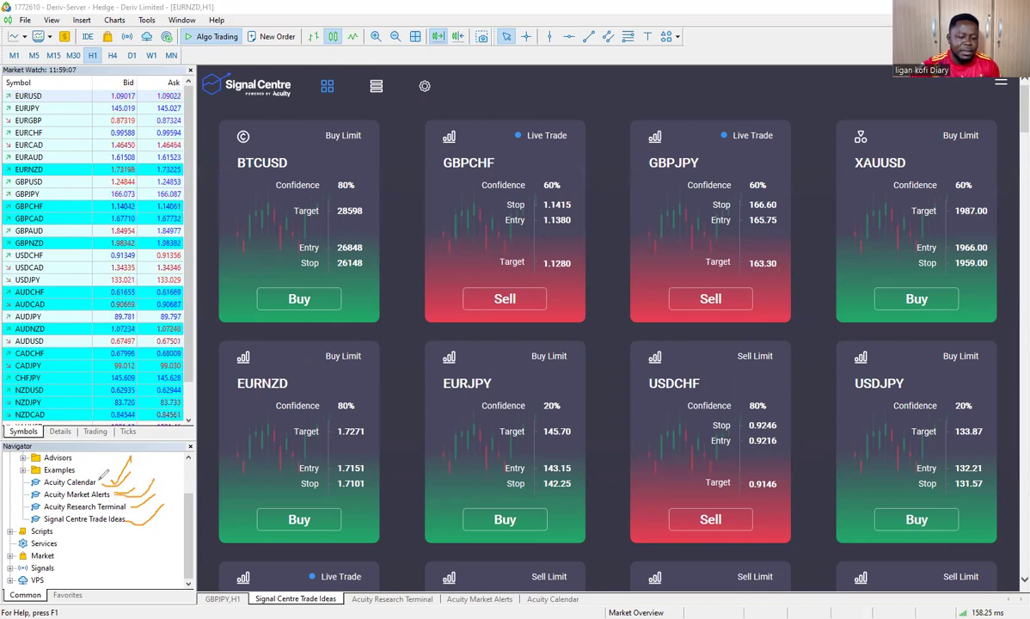
mouse_move(27, 469)
left_mouse_down()
mouse_move(26, 492)
mouse_move(86, 497)
mouse_move(120, 448)
mouse_move(186, 514)
left_mouse_up()
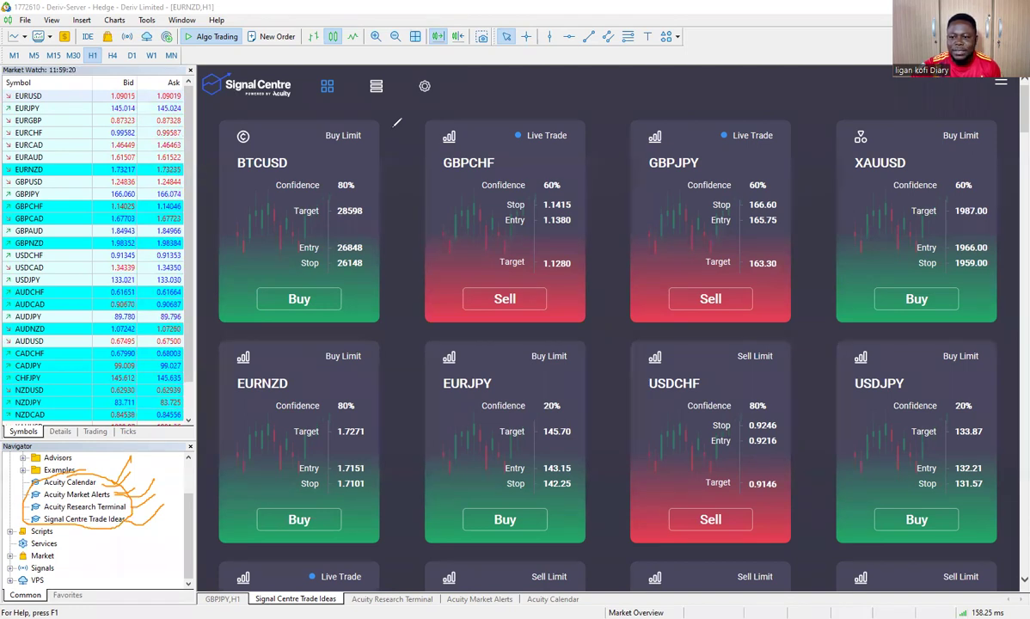
key("e")
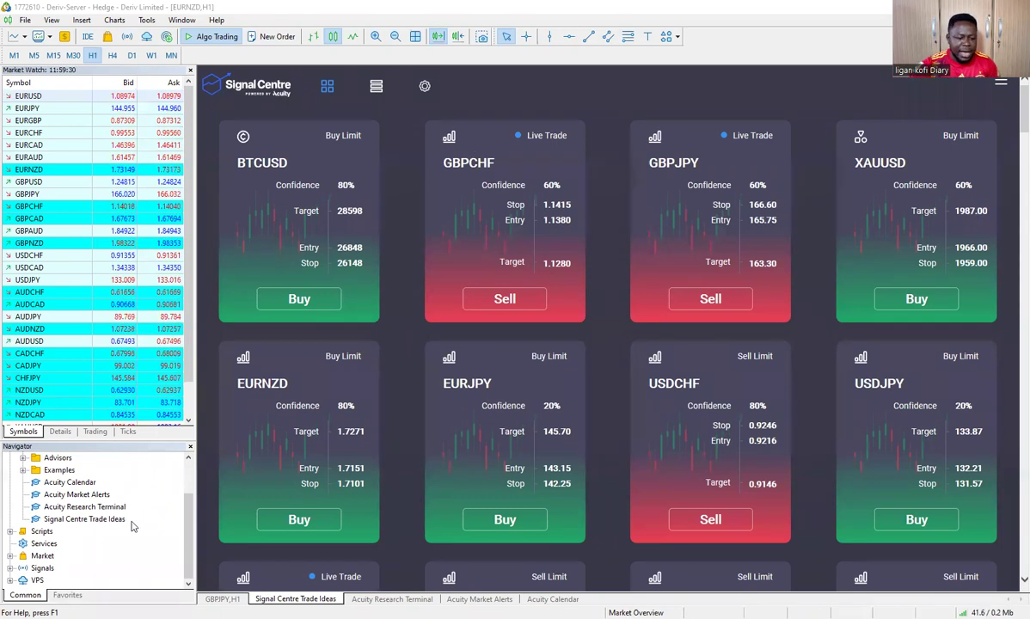
- Close the Signal Centre Trade Ideas and Acuity Research Terminal chart windows
left_click(74, 482)
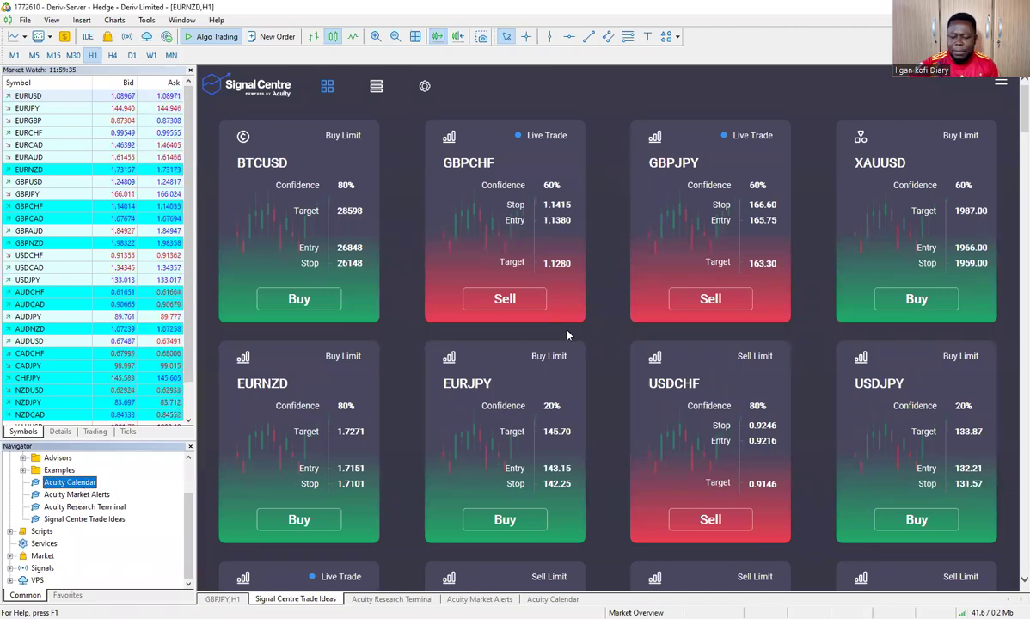
left_click(291, 602)
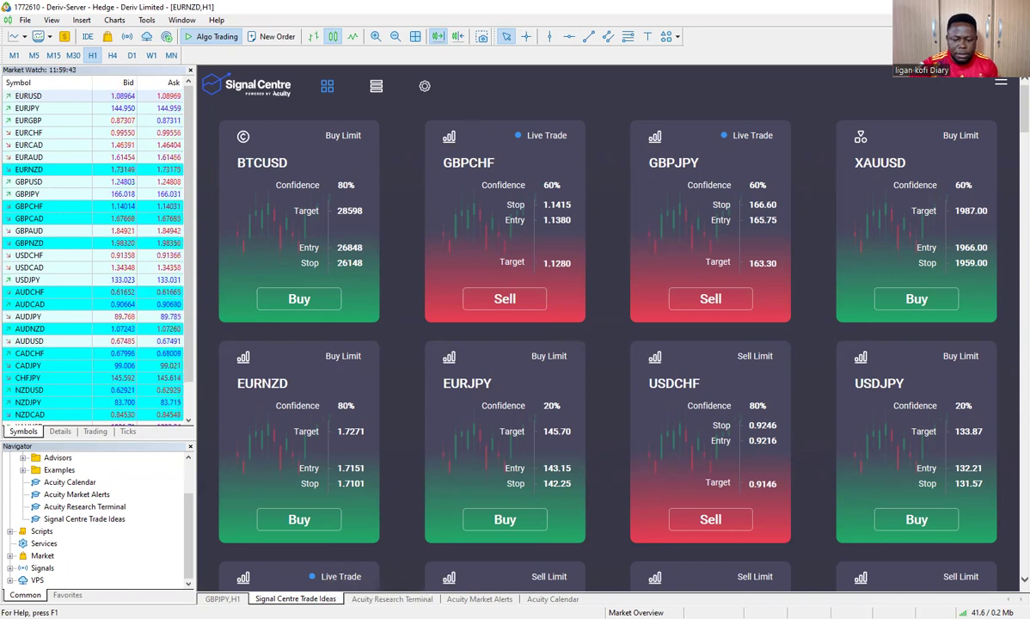
right_click(328, 600)
left_click(370, 497)
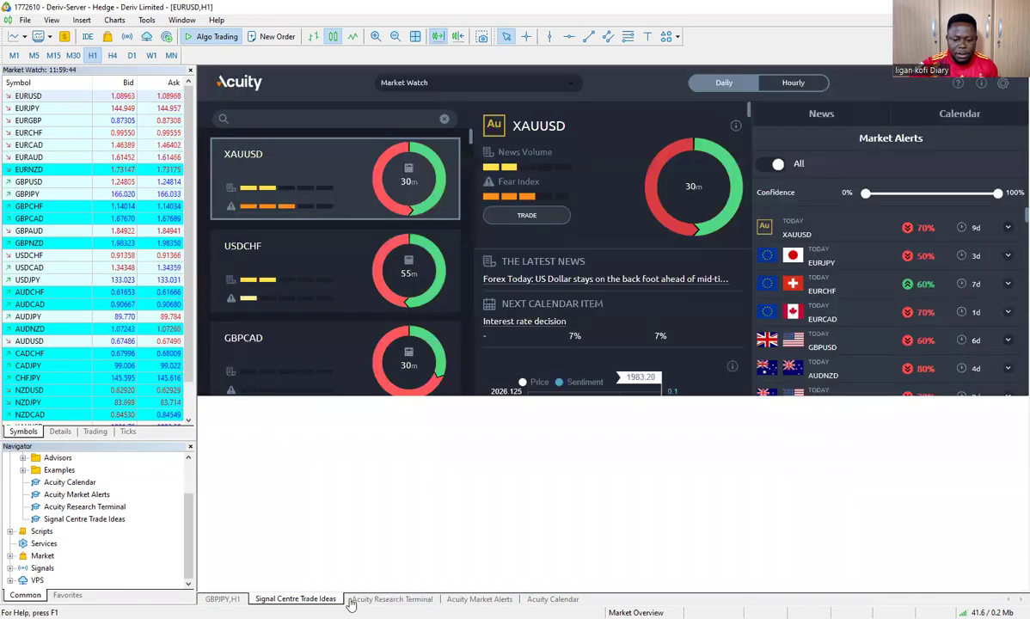
right_click(325, 599)
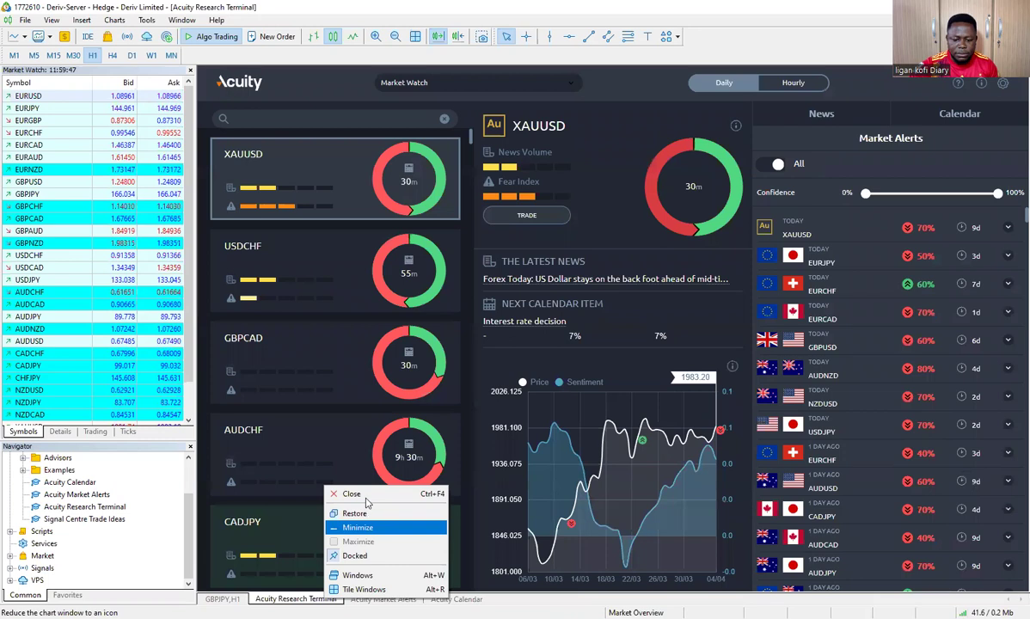
key("Return")
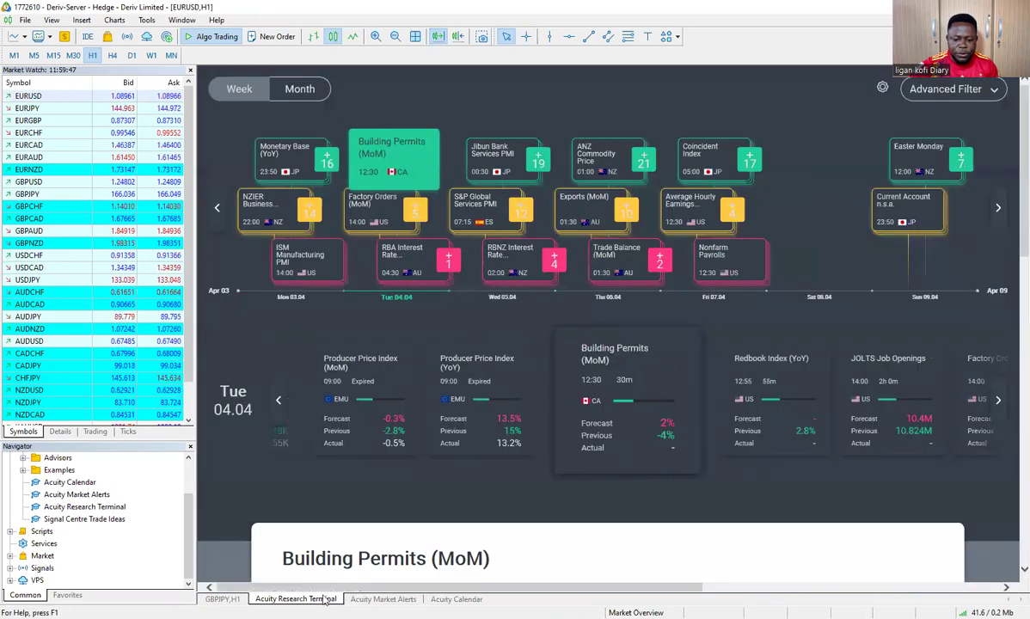
- Close the remaining Acuity Market Alerts and Acuity Calendar chart windows
right_click(334, 594)
key("Down")
key("Down")
key("Return")
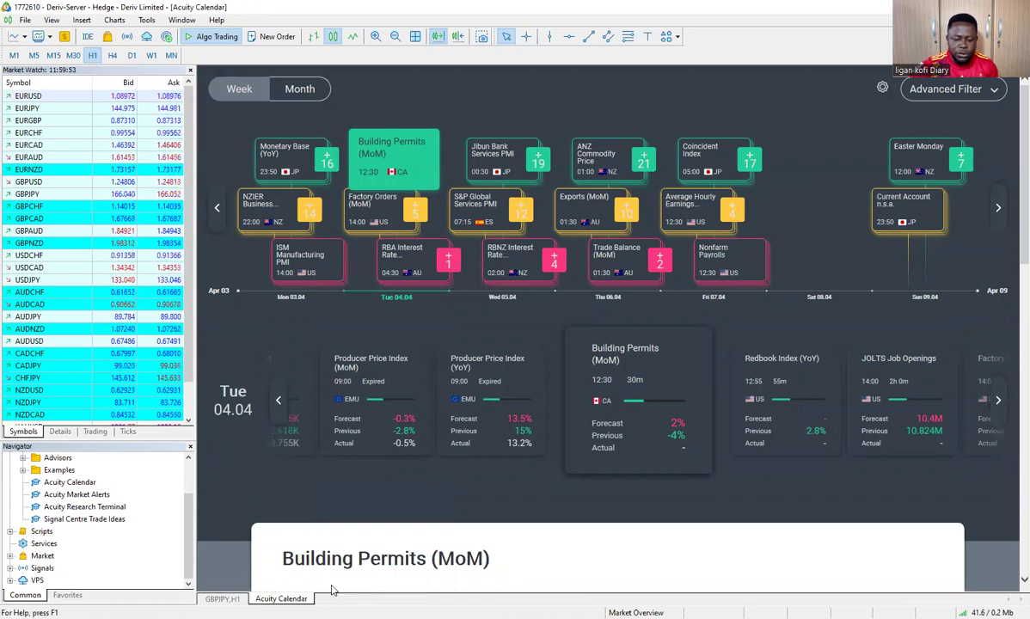
right_click(297, 599)
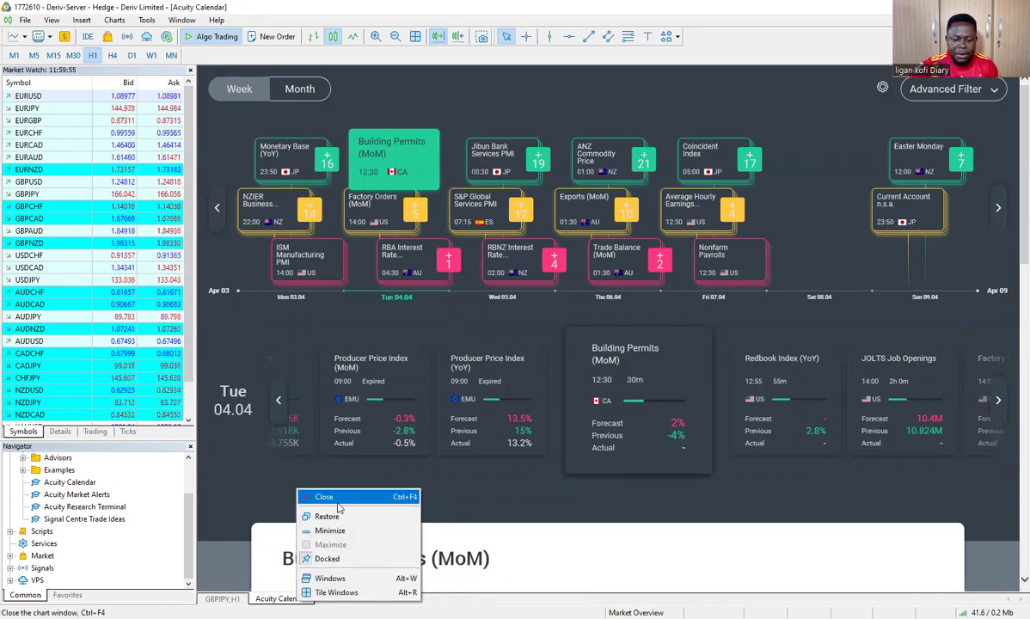
left_click(338, 504)
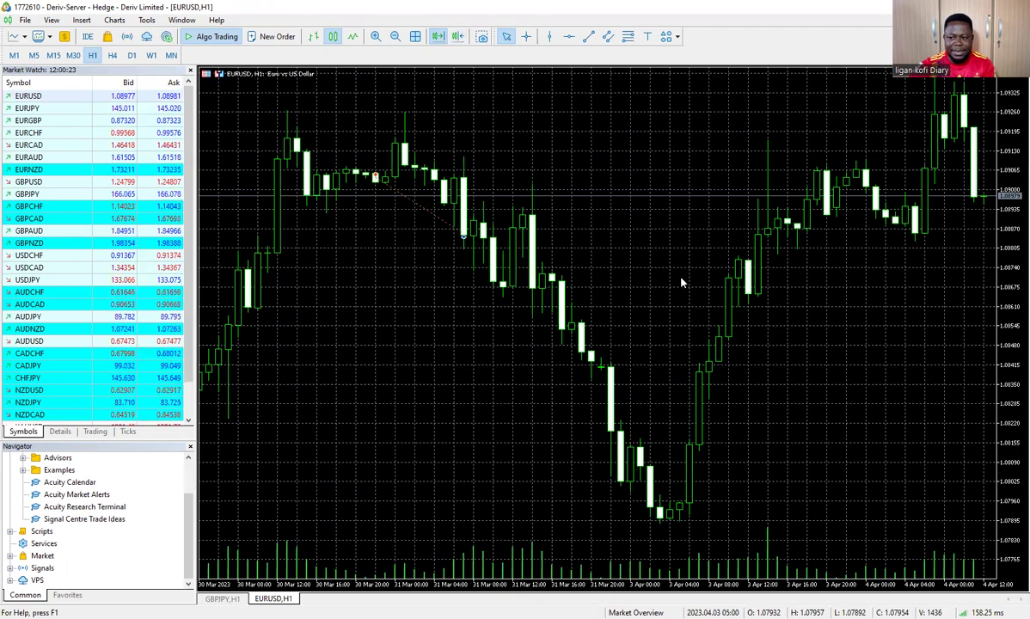
- Attach the Acuity Calendar expert advisor to the EURUSD H1 chart, accepting its dependency settings
left_click(222, 600)
left_click(273, 599)
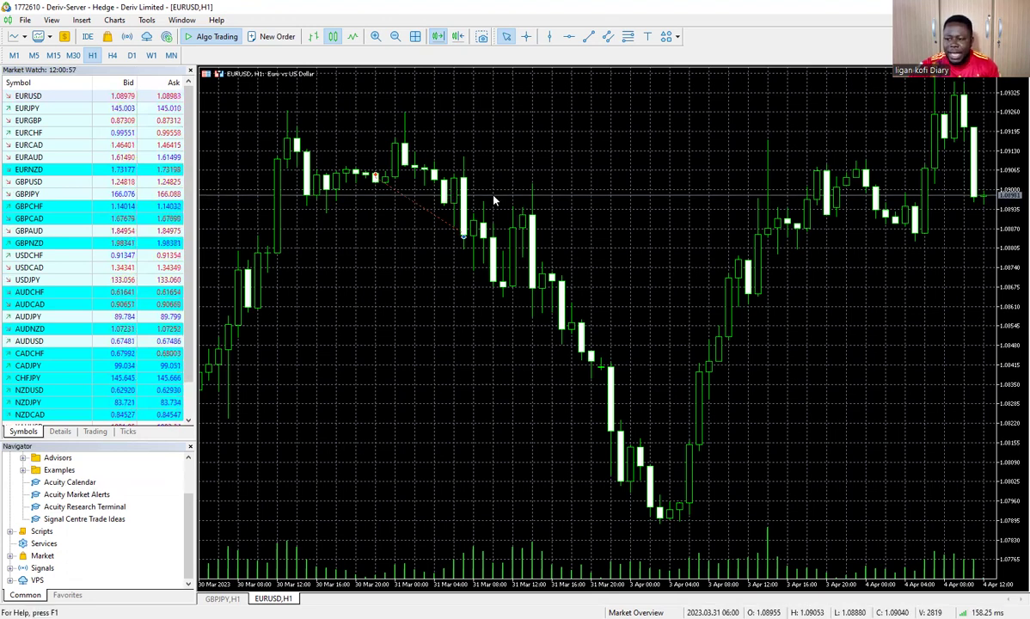
left_click(69, 483)
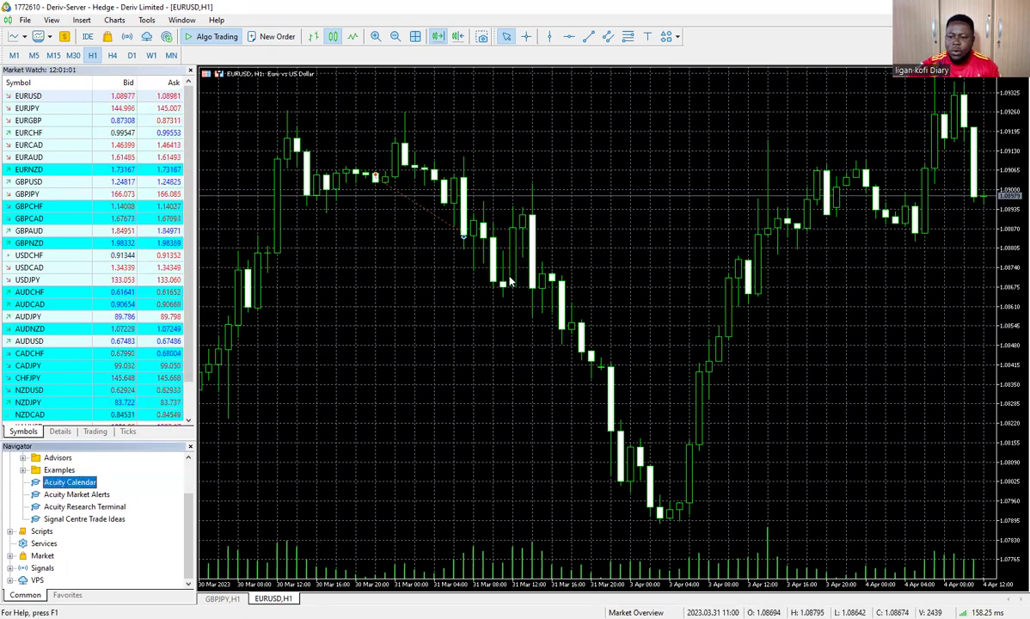
double_click(69, 484)
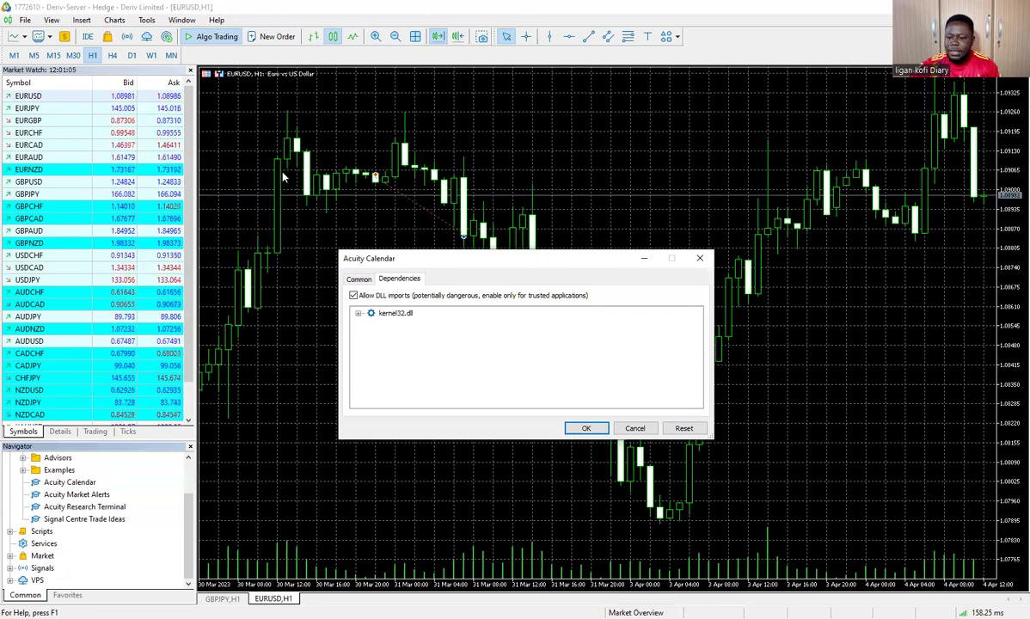
left_click(587, 429)
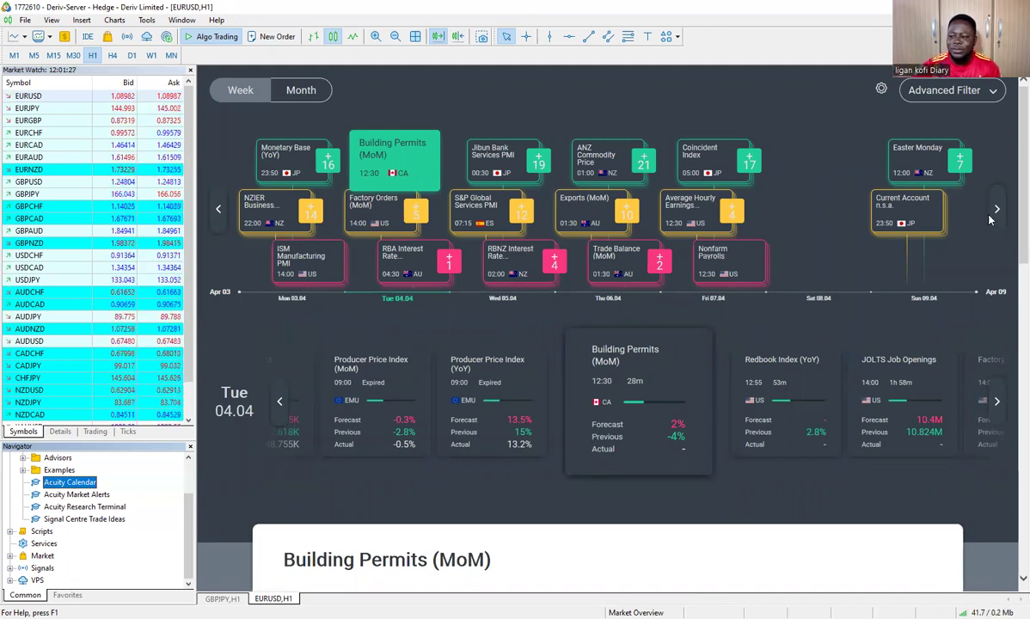
- Examine the calendar's Building Permits (MoM) details, affected assets, AUDCAD sentiment chart, event history and potential range
scroll(991, 393, "down", 5)
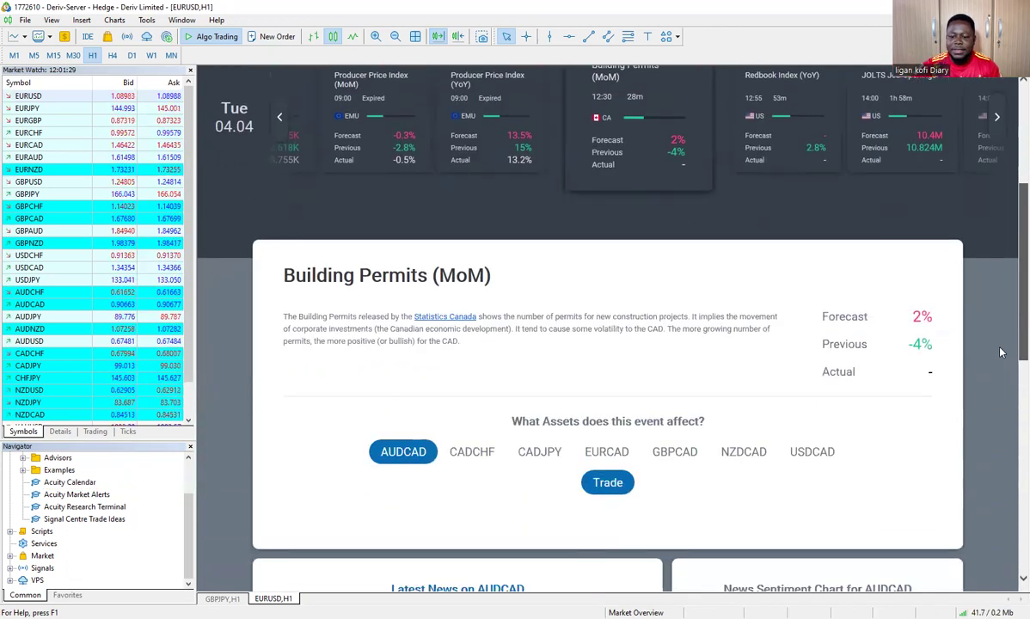
scroll(991, 394, "down", 4)
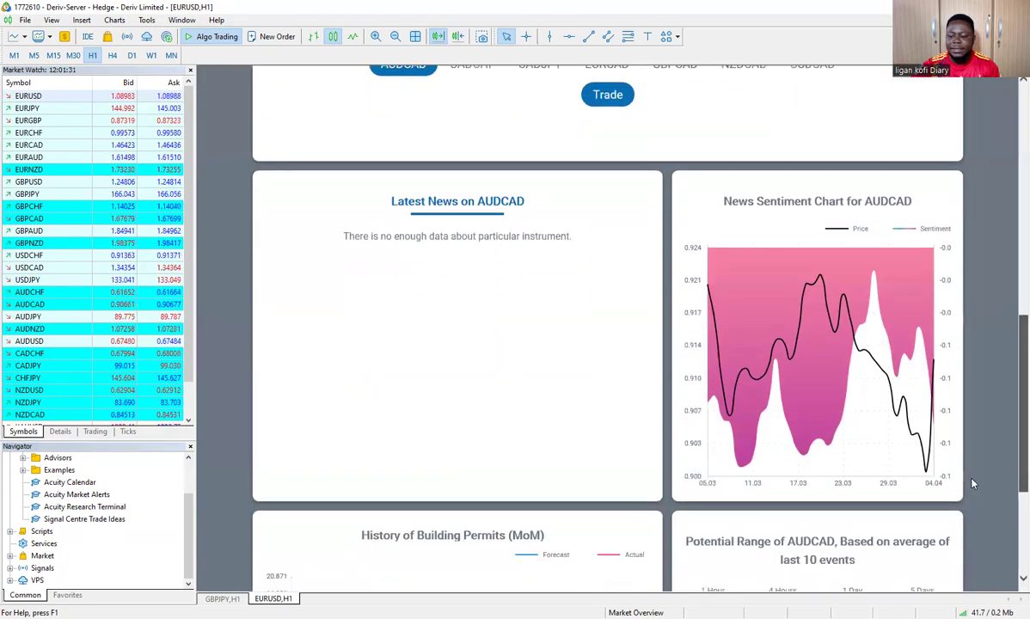
scroll(973, 526, "down", 2)
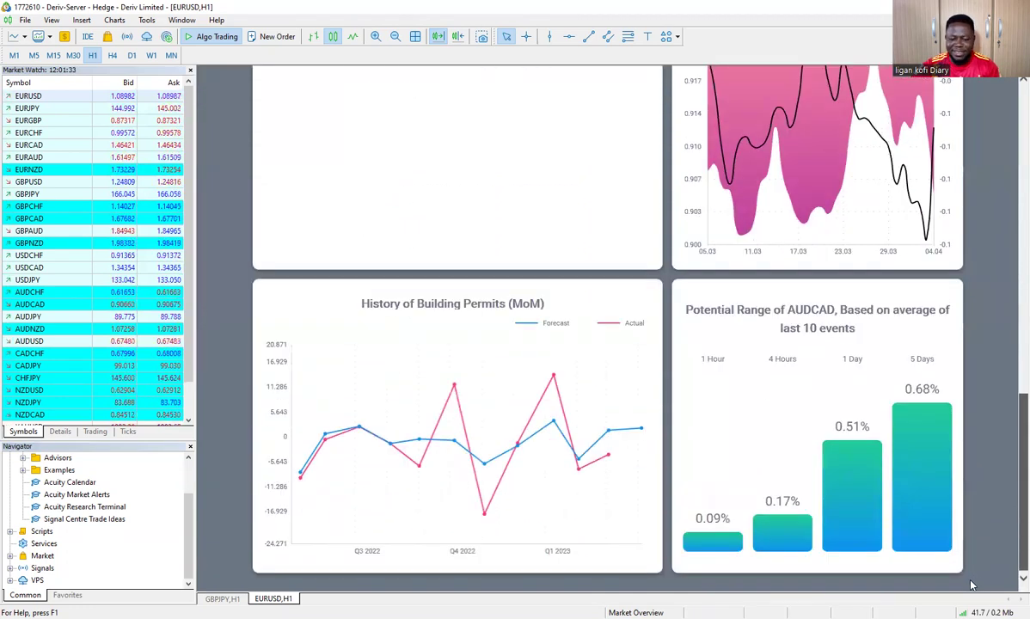
scroll(991, 468, "up", 10)
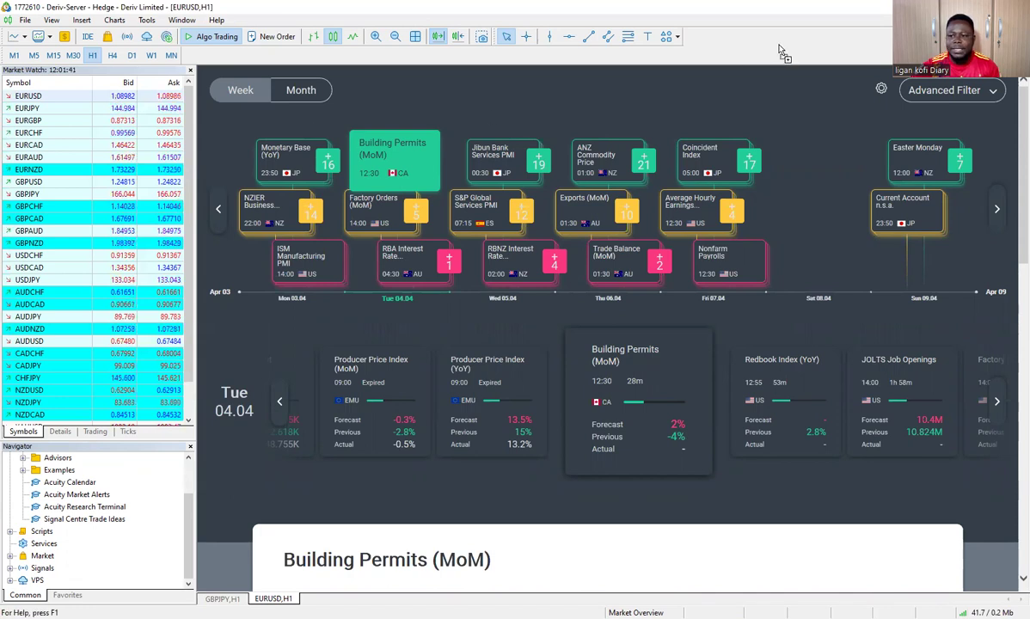
- Open another EURUSD H1 chart and attach the Acuity Market Alerts expert advisor to it, accepting its dependency settings
key("ctrl+Tab")
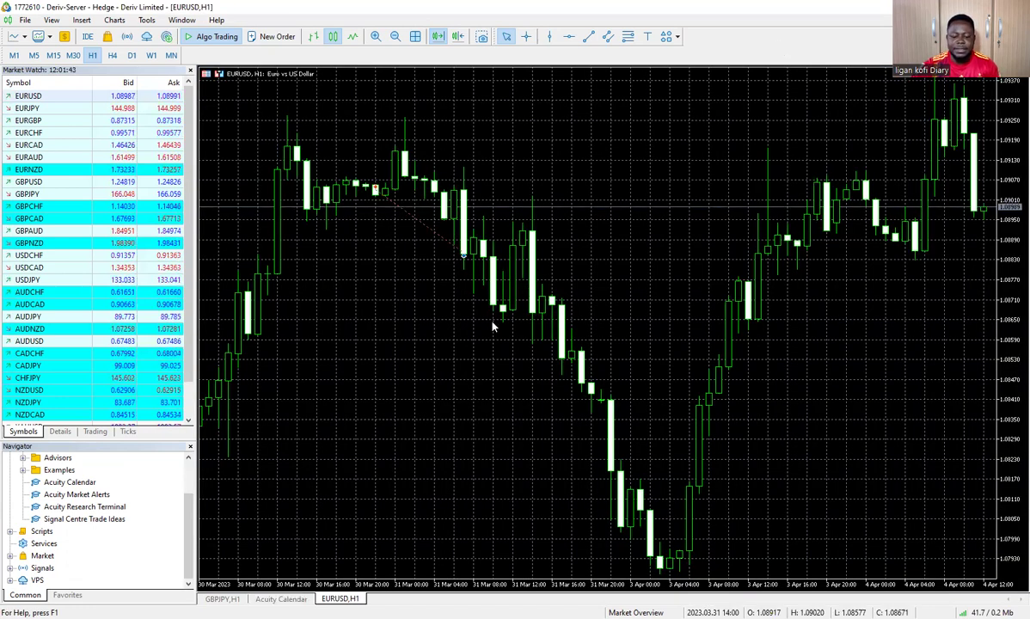
left_click(281, 598)
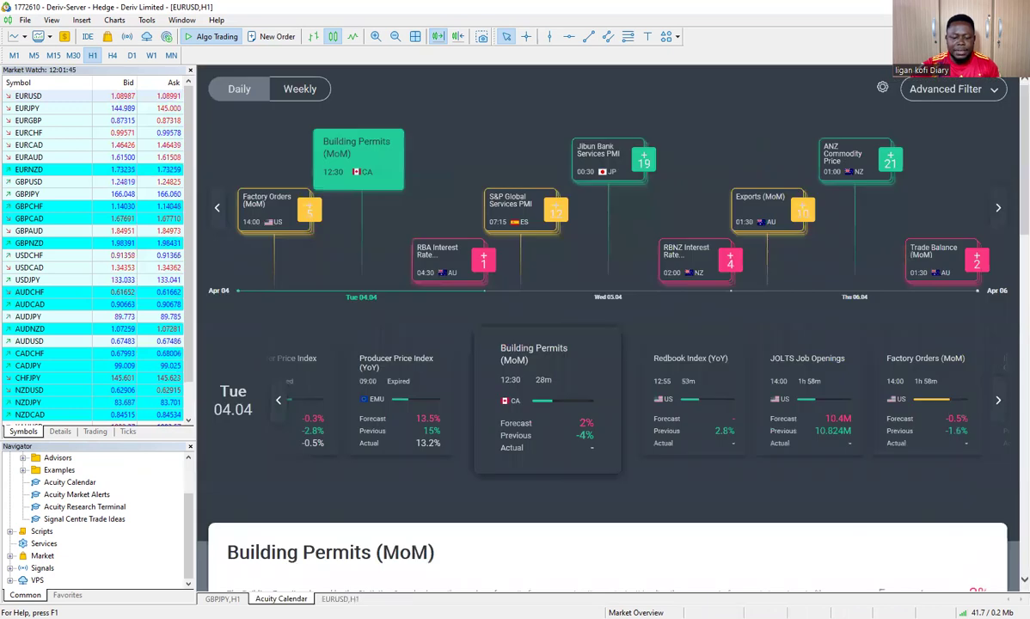
left_click(222, 599)
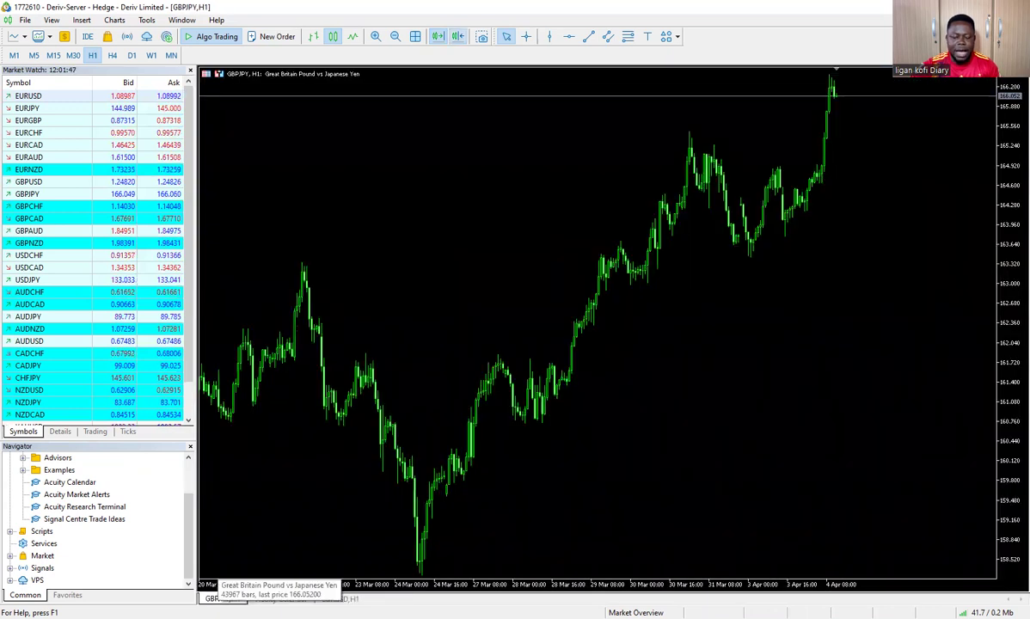
left_click(348, 600)
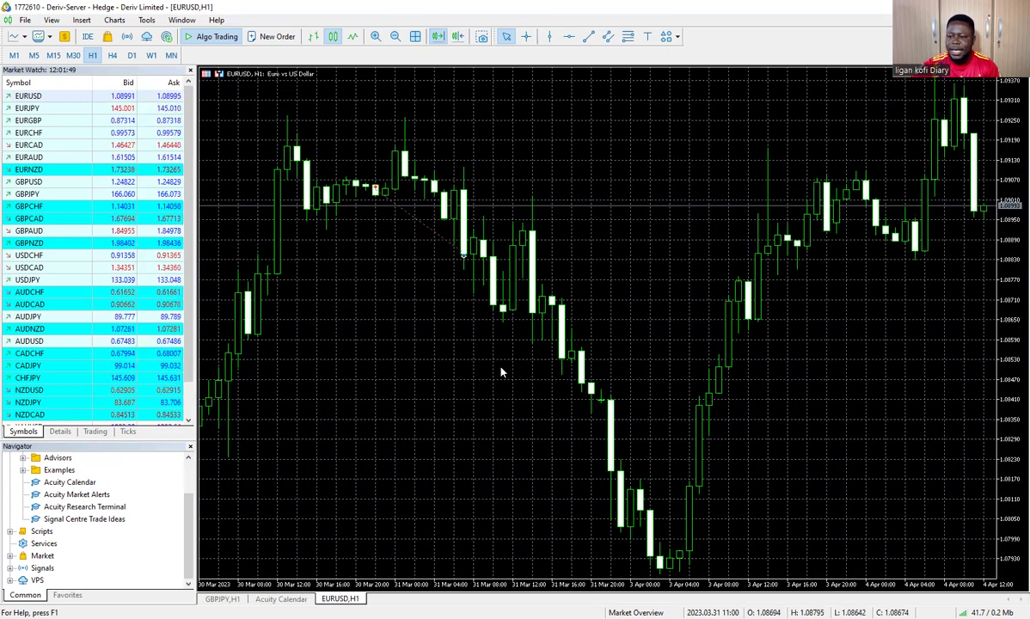
double_click(77, 496)
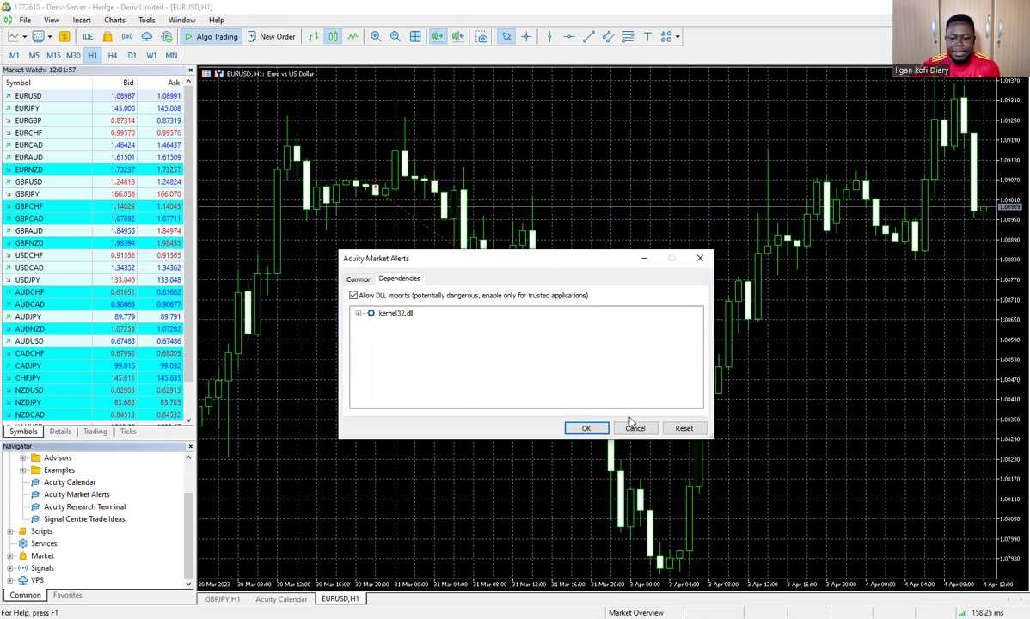
left_click(587, 428)
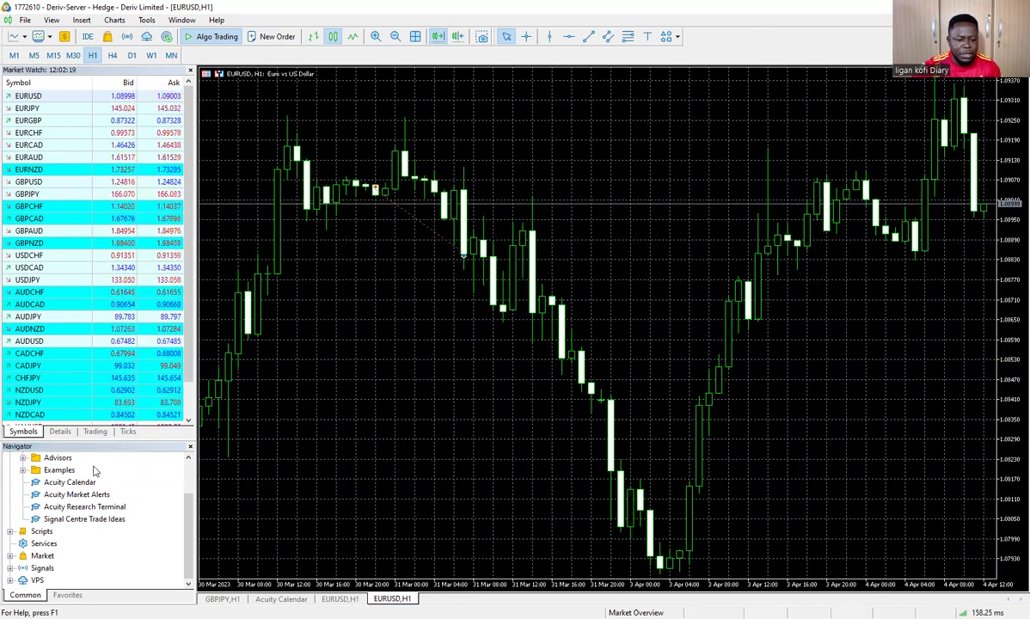
- Attach the Acuity Research Terminal expert advisor to the open EURUSD H1 chart, accepting its dependency settings
left_click(81, 507)
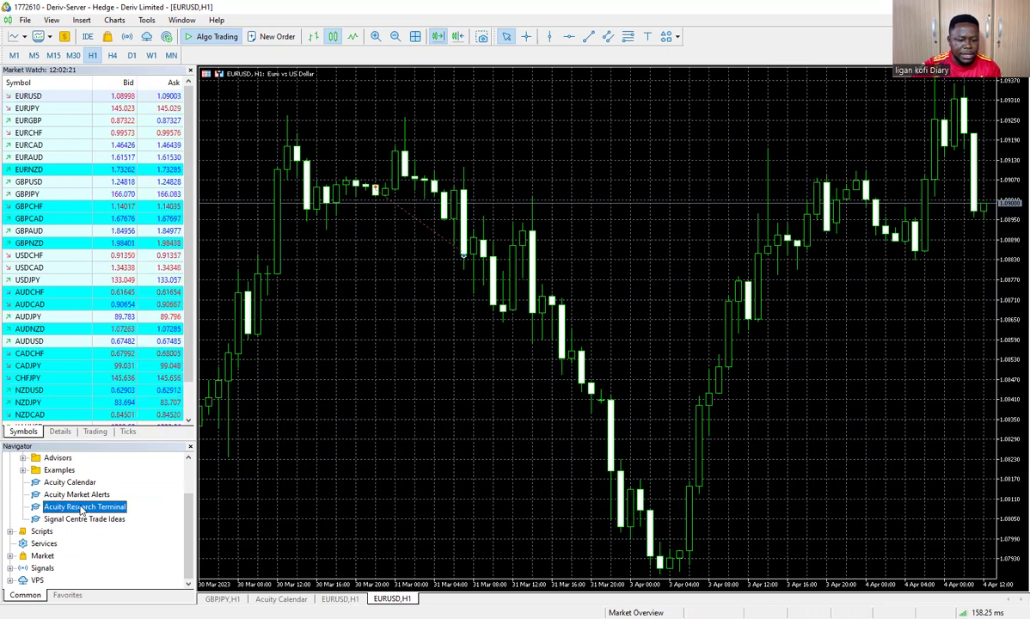
left_click_drag(552, 387, 551, 386)
left_click(588, 430)
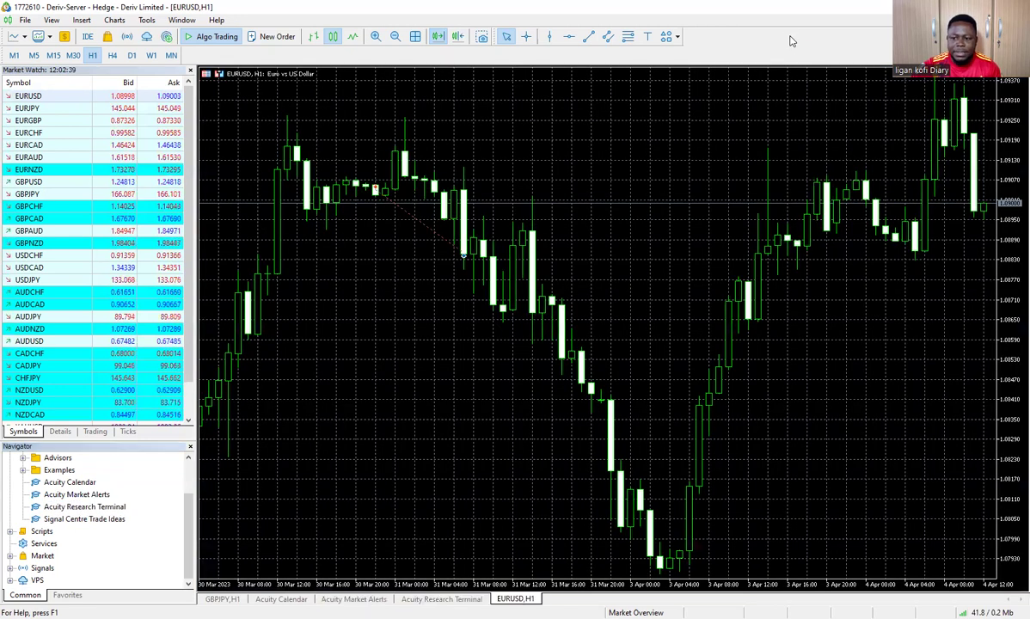
- Attach Signal Centre Trade Ideas to the new EURUSD H1 chart with DLL imports allowed, and accept its disclaimer
left_click(84, 520)
double_click(84, 520)
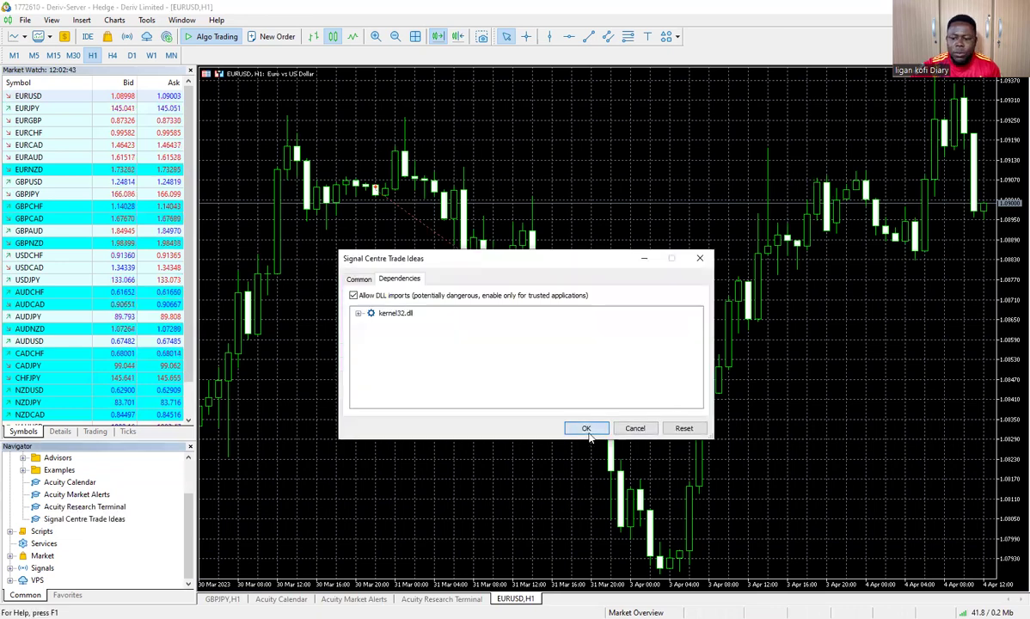
left_click(587, 429)
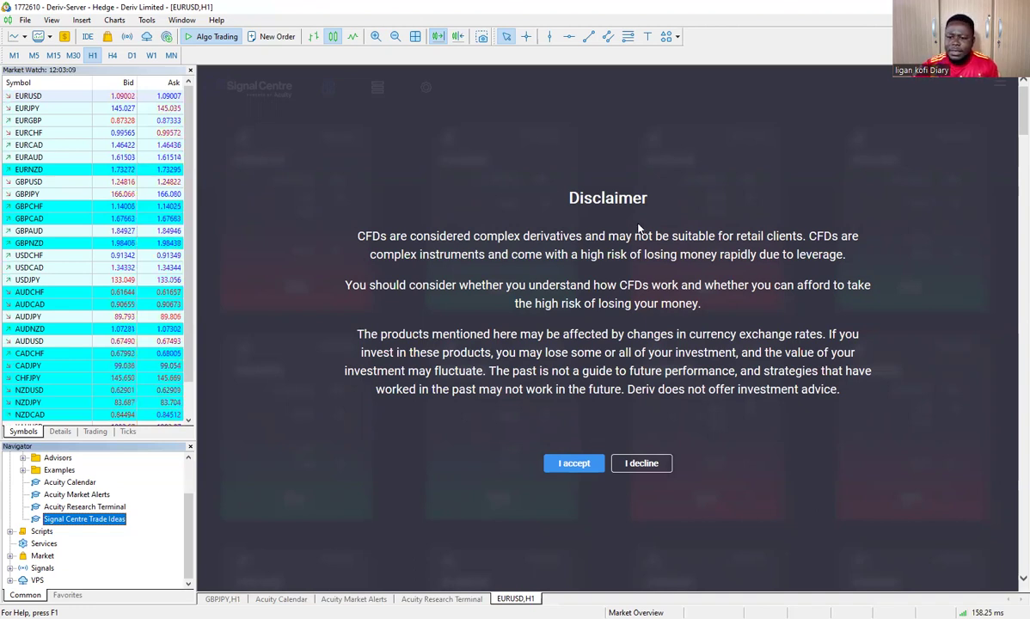
left_click(573, 465)
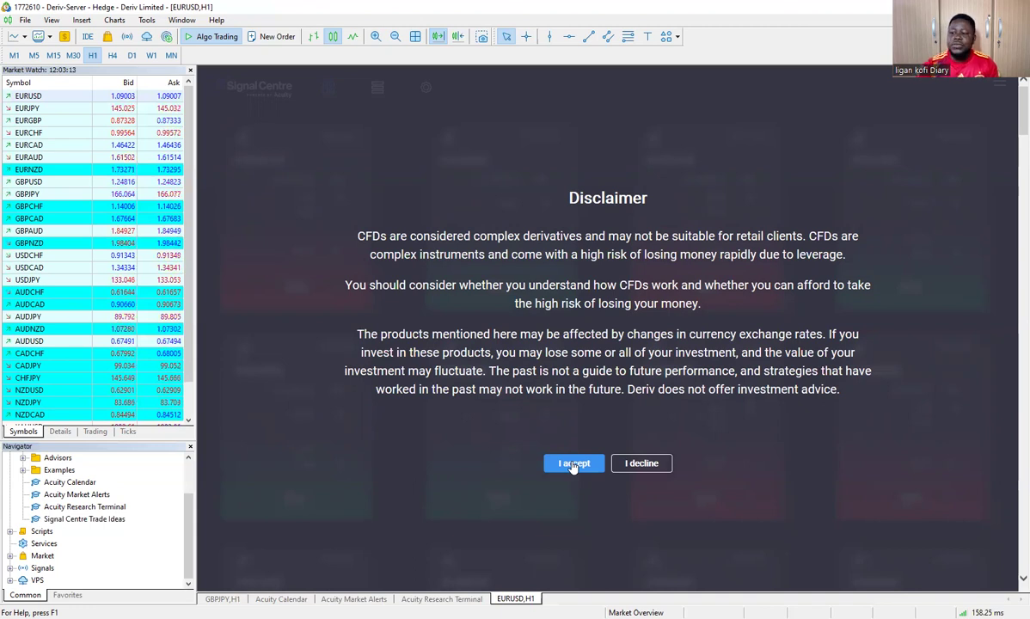
left_click(573, 465)
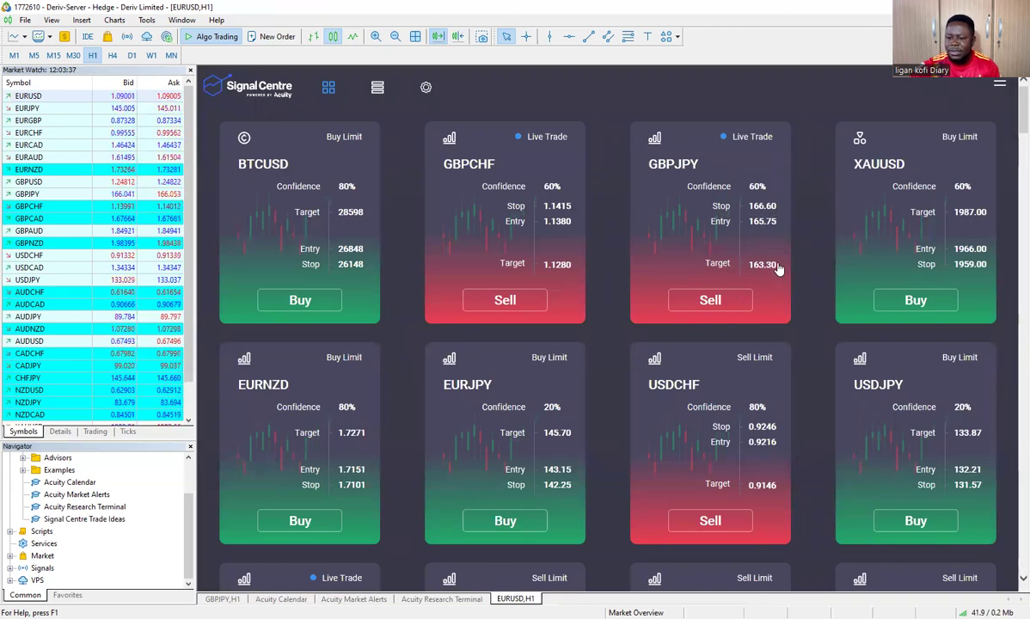
- Check the GBPJPY H1 chart with a compressed price scale, and return to the Signal Centre Trade Ideas
left_click(226, 600)
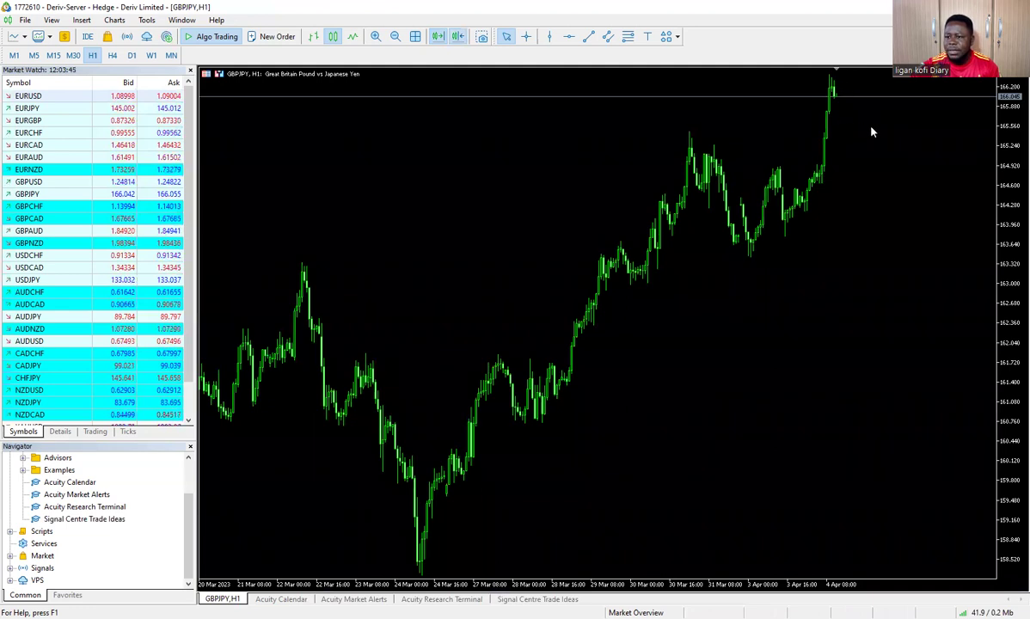
left_click_drag(1013, 321, 1013, 331)
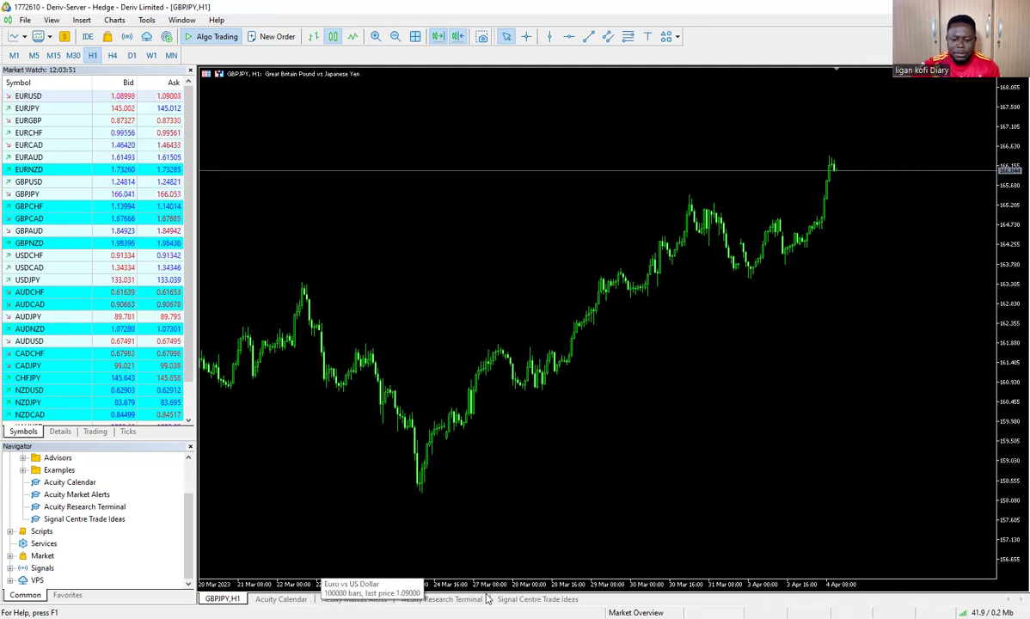
left_click(537, 599)
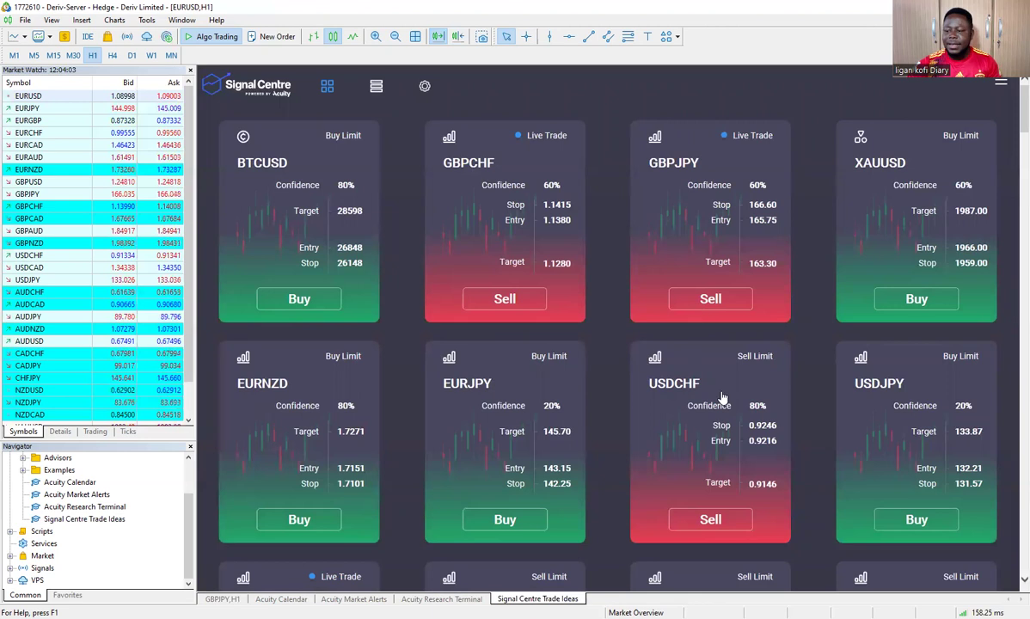
- Look through the Signal Centre trade idea cards, from the live and limit trades to the expired and closed ones
scroll(1012, 155, "down", 5)
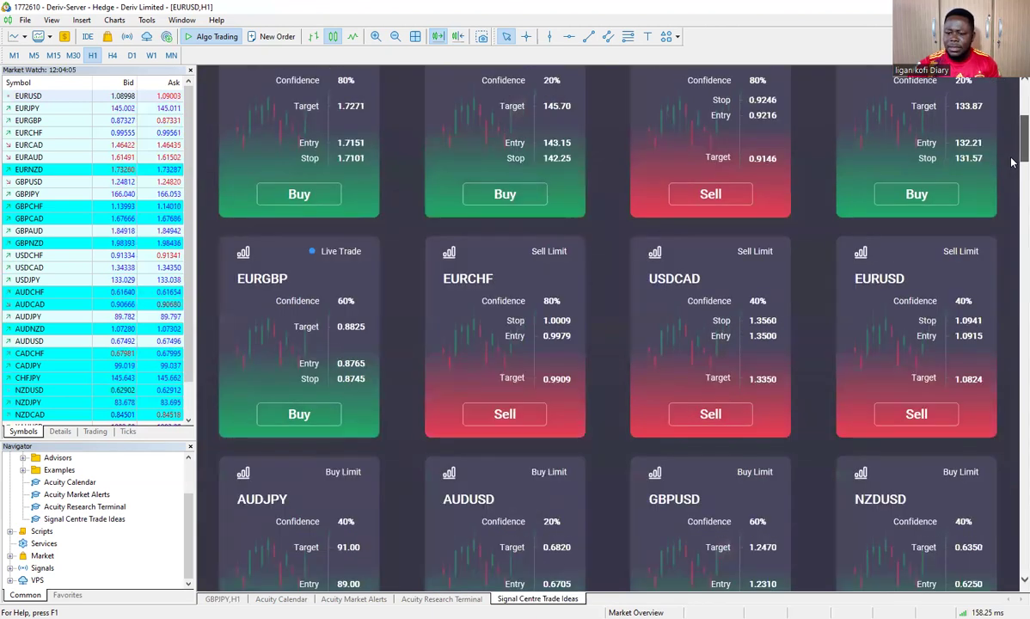
scroll(1012, 163, "down", 4)
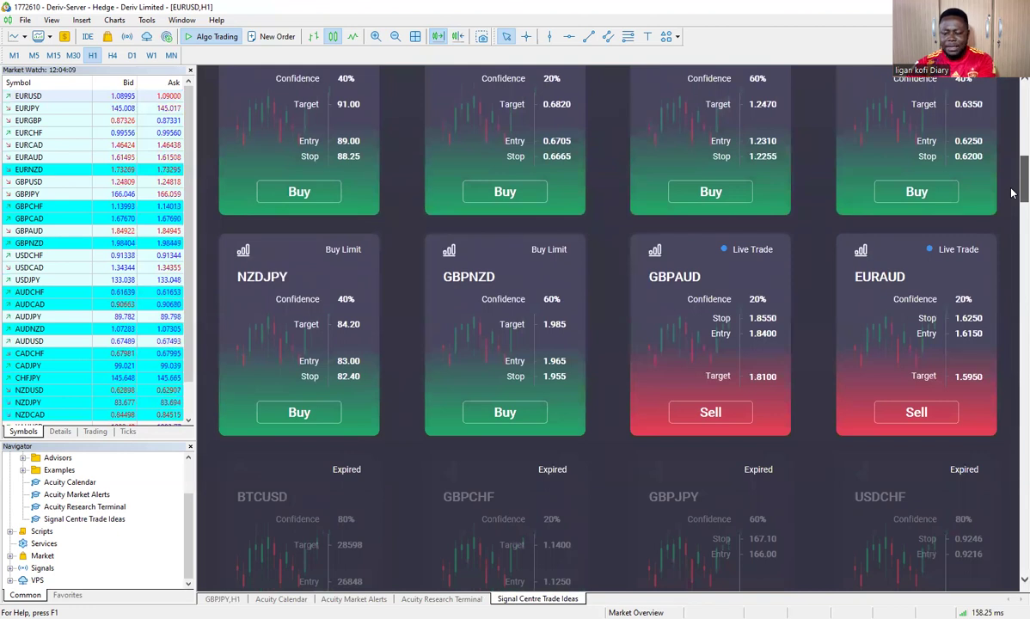
scroll(1012, 193, "down", 2)
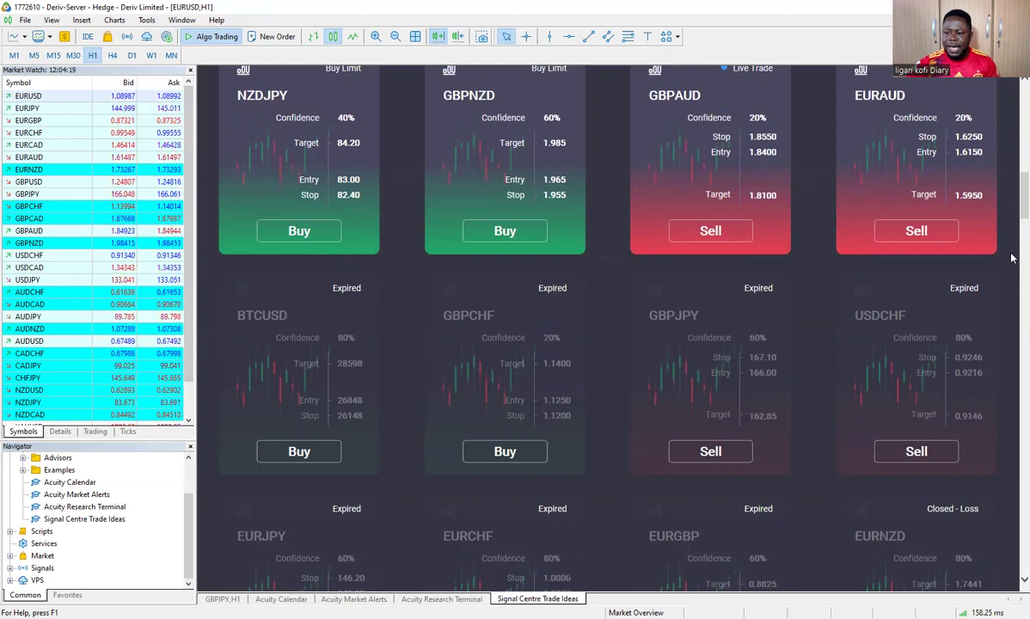
scroll(1012, 214, "down", 10)
scroll(1012, 197, "up", 9)
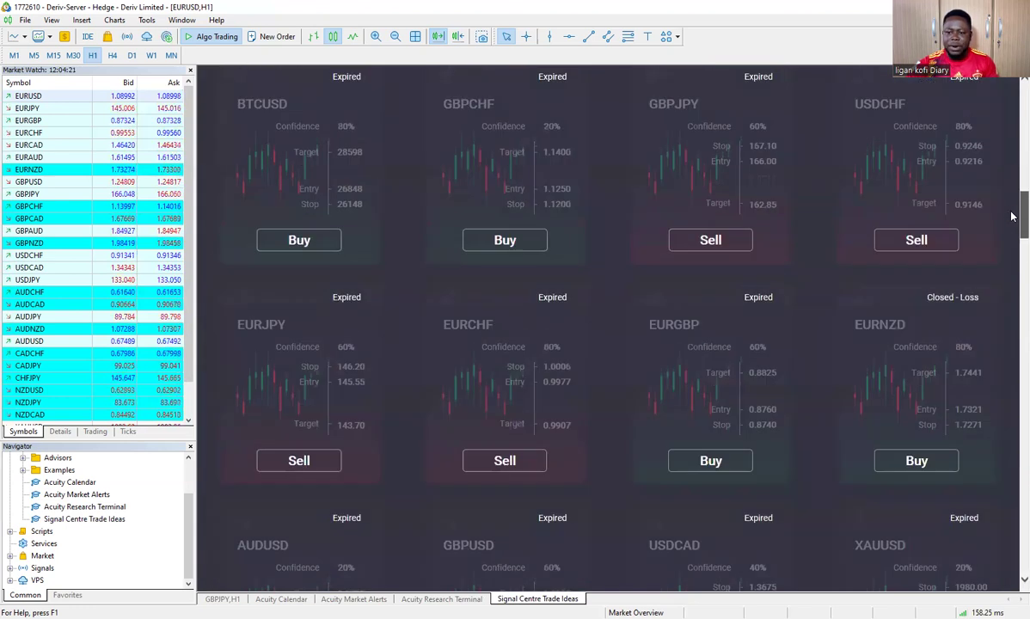
scroll(1013, 181, "up", 10)
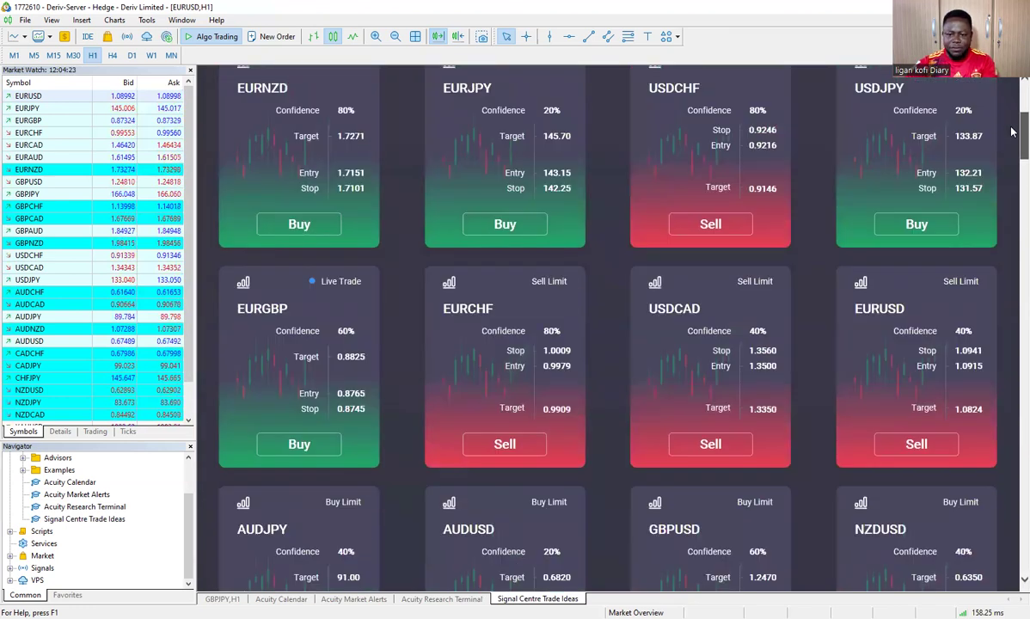
scroll(1012, 104, "up", 1)
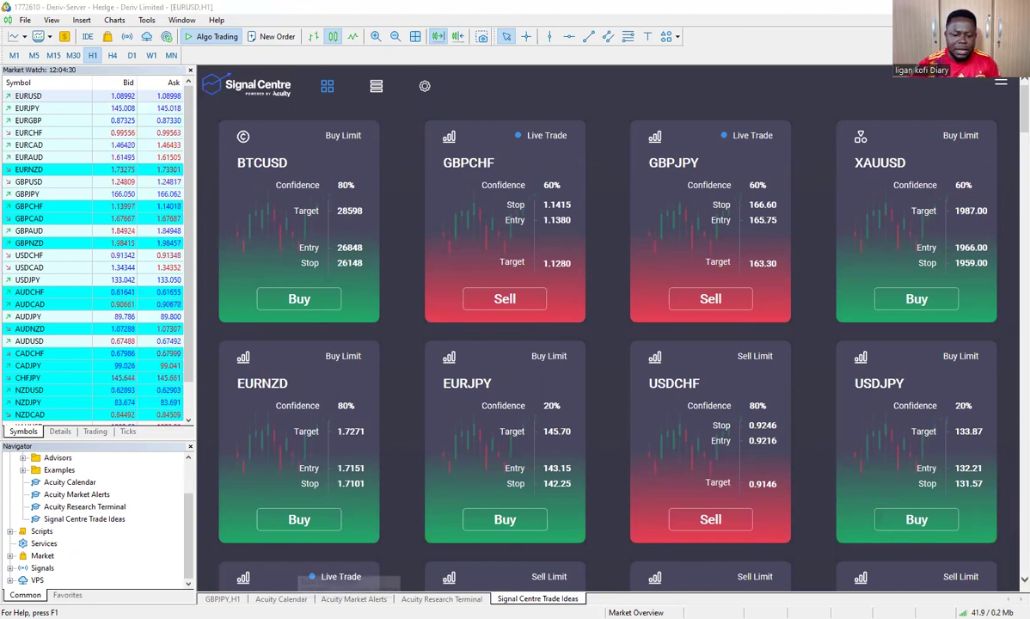
- Examine the Acuity Calendar's Monetary Base (YoY) event, including affected assets, USDJPY news and sentiment, event history and potential range
left_click(282, 599)
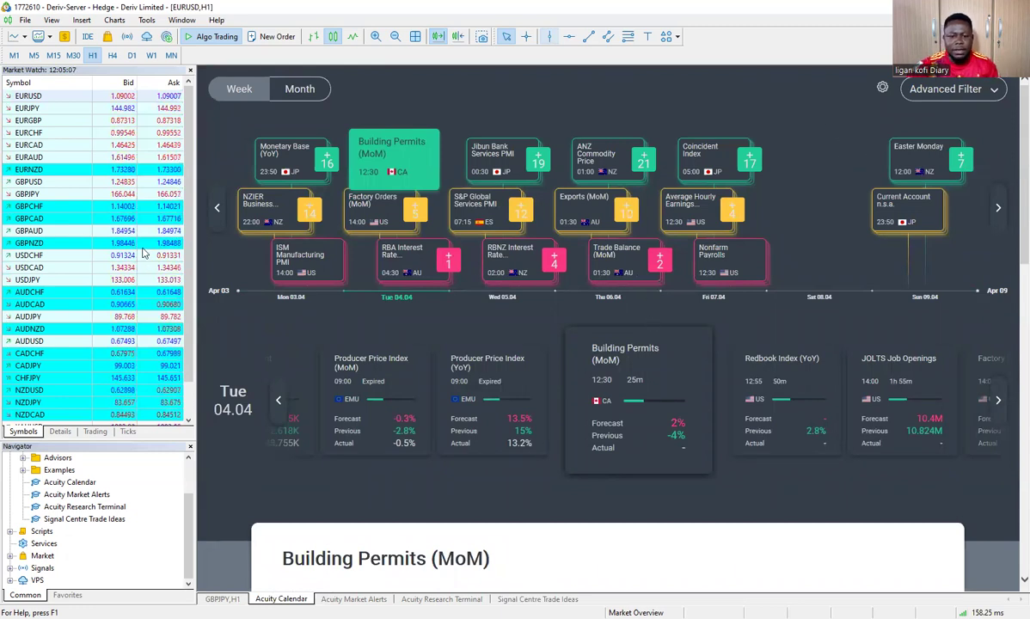
left_click(294, 165)
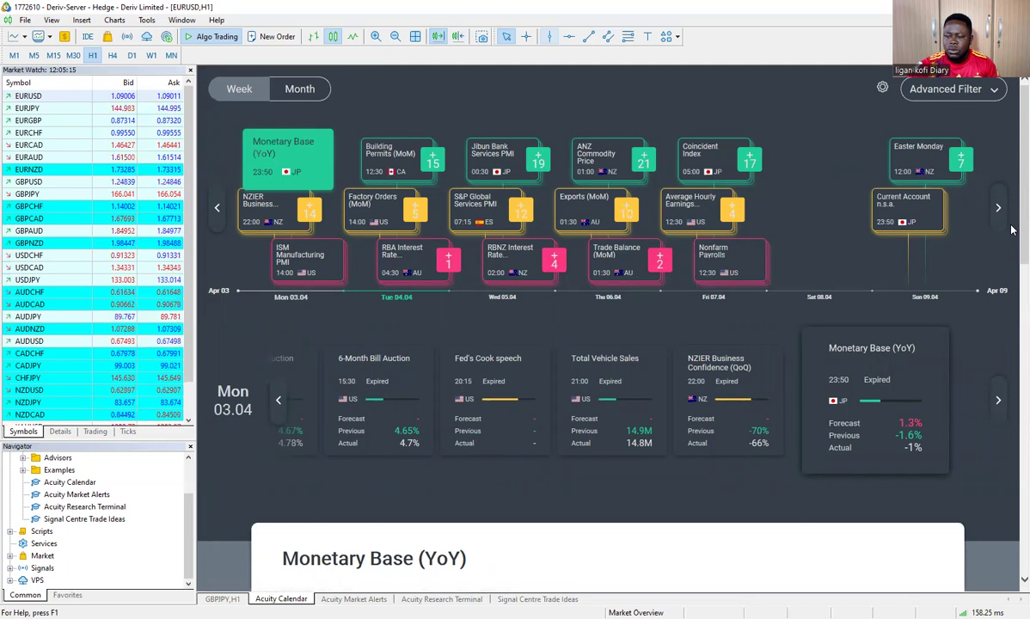
scroll(1012, 245, "down", 4)
scroll(1011, 320, "down", 5)
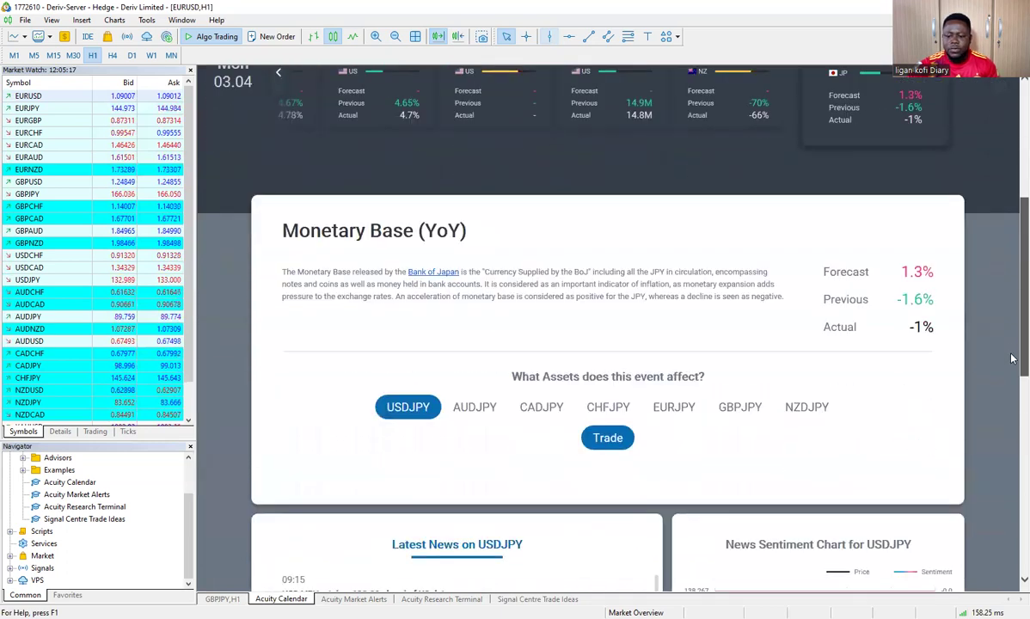
scroll(1012, 442, "down", 3)
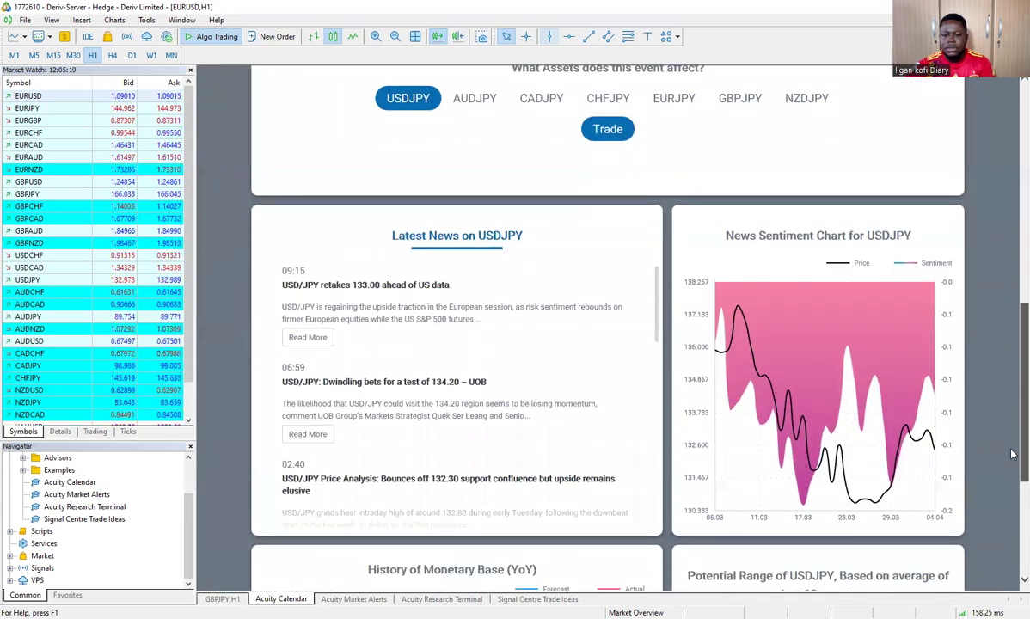
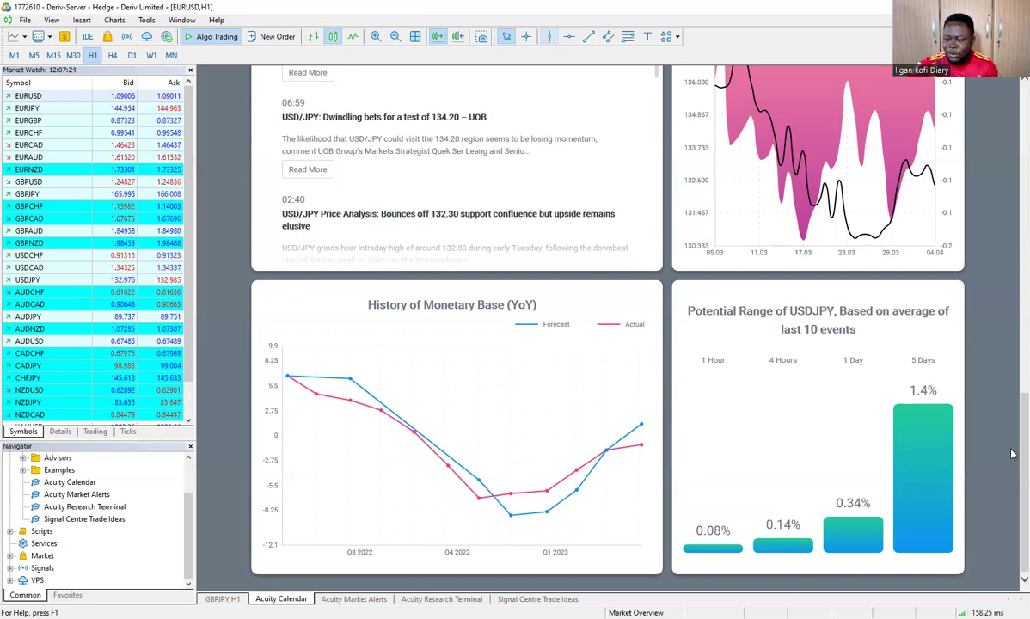
scroll(1012, 512, "up", 3)
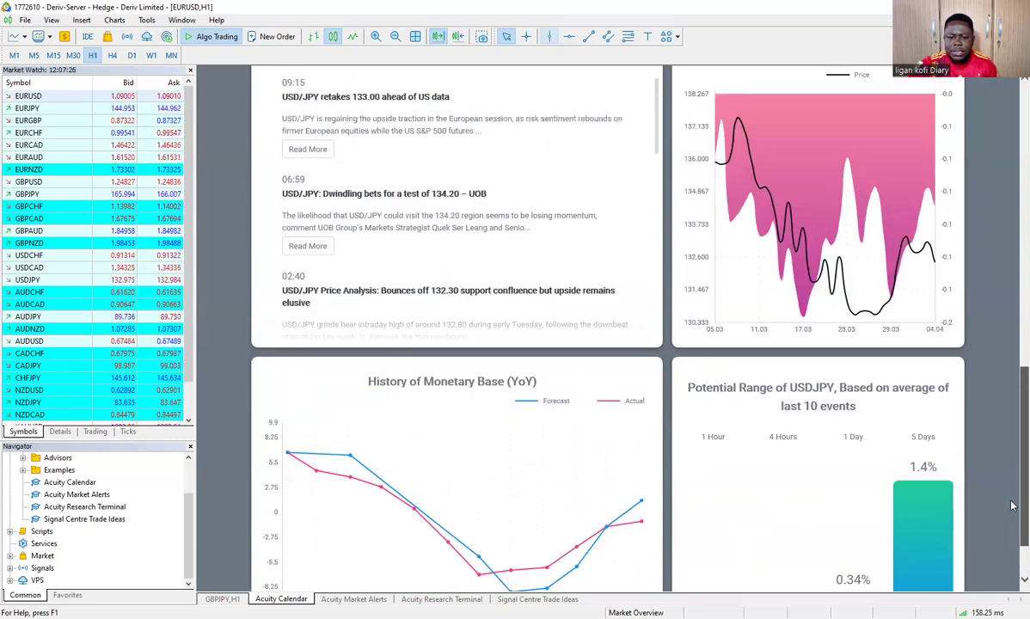
scroll(1013, 478, "up", 3)
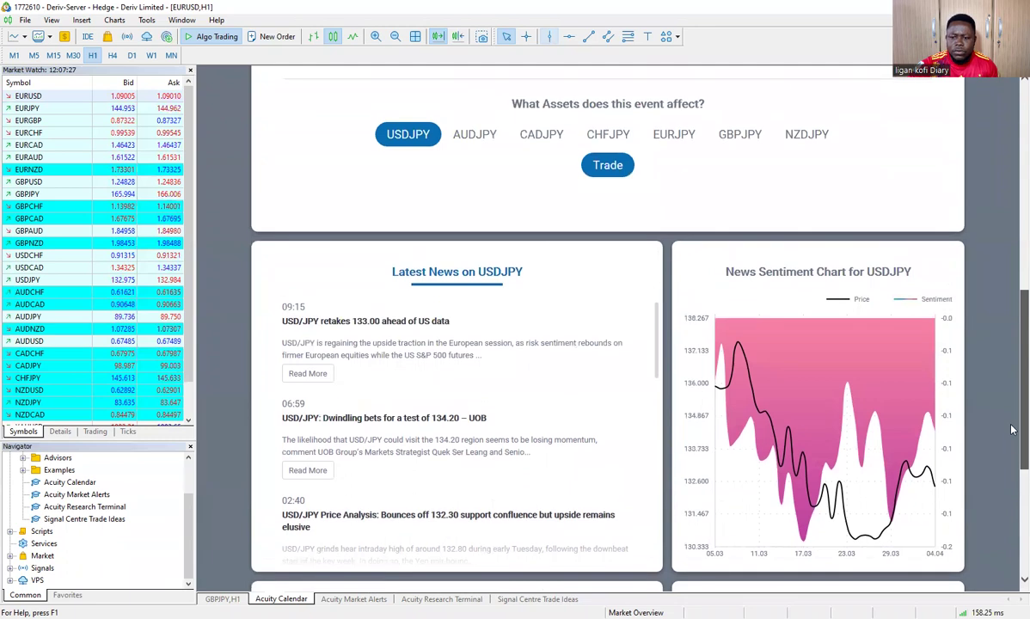
scroll(1013, 376, "up", 6)
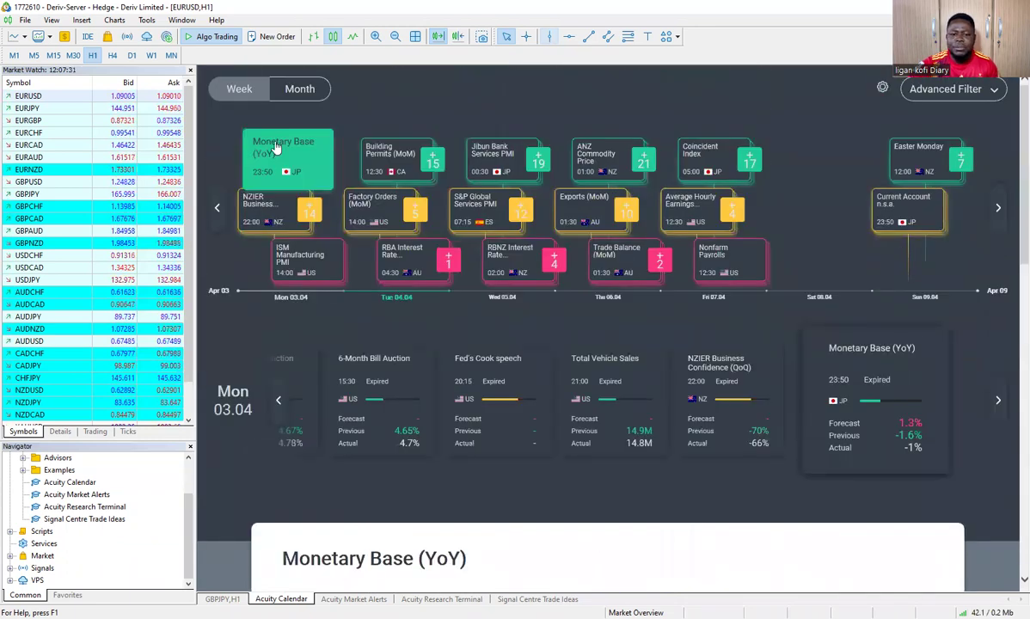
- Compare the daily event lists for Monetary Base (YoY), Building Permits (MoM) and Jibun Bank Services PMI, ending on Building Permits
left_click(375, 173)
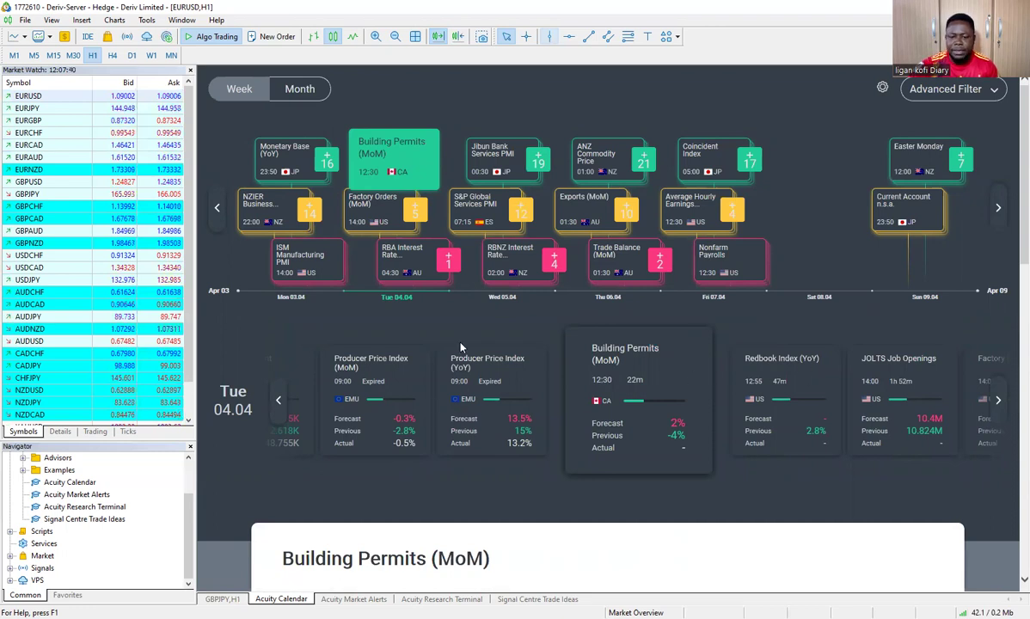
left_click(284, 174)
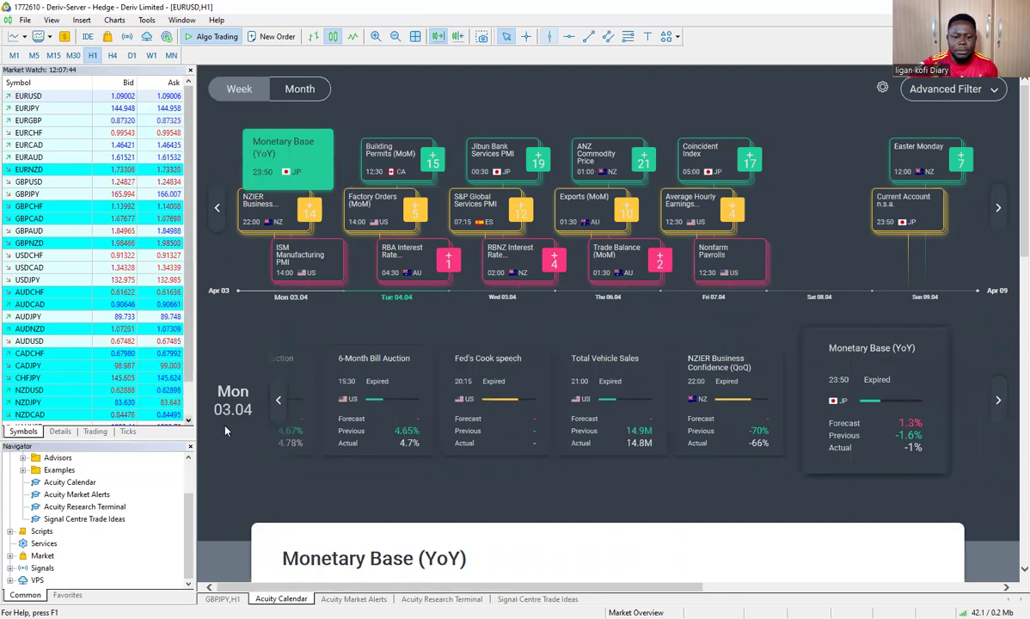
left_click(394, 164)
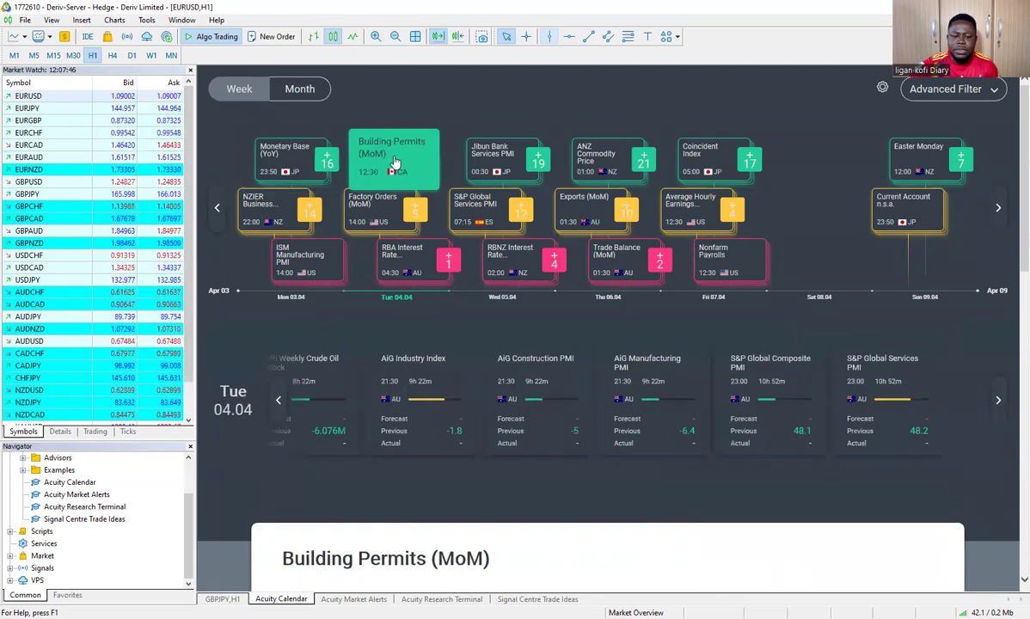
left_click(517, 162)
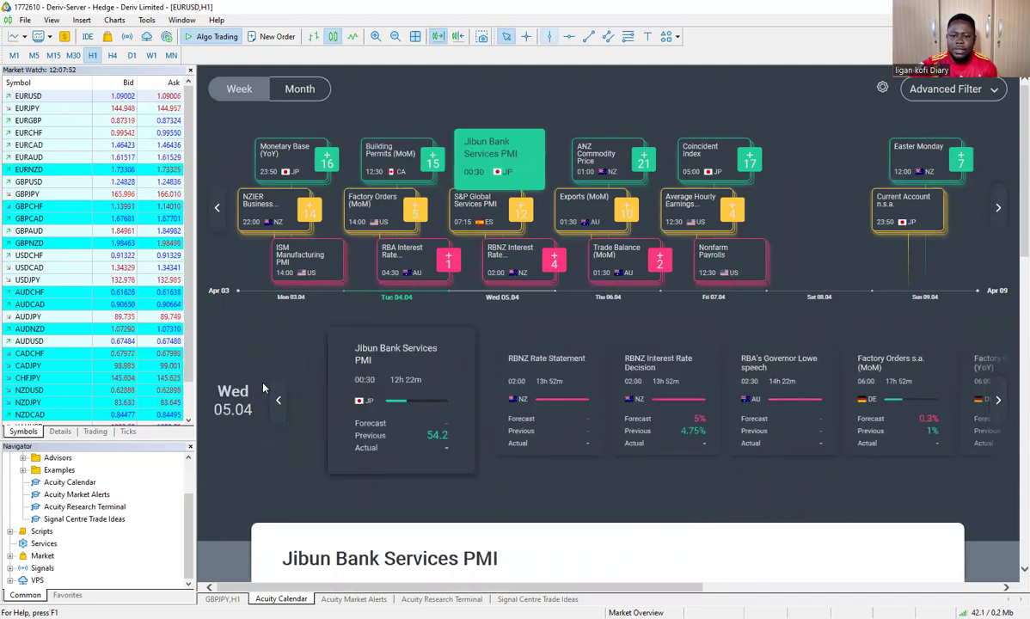
left_click(397, 165)
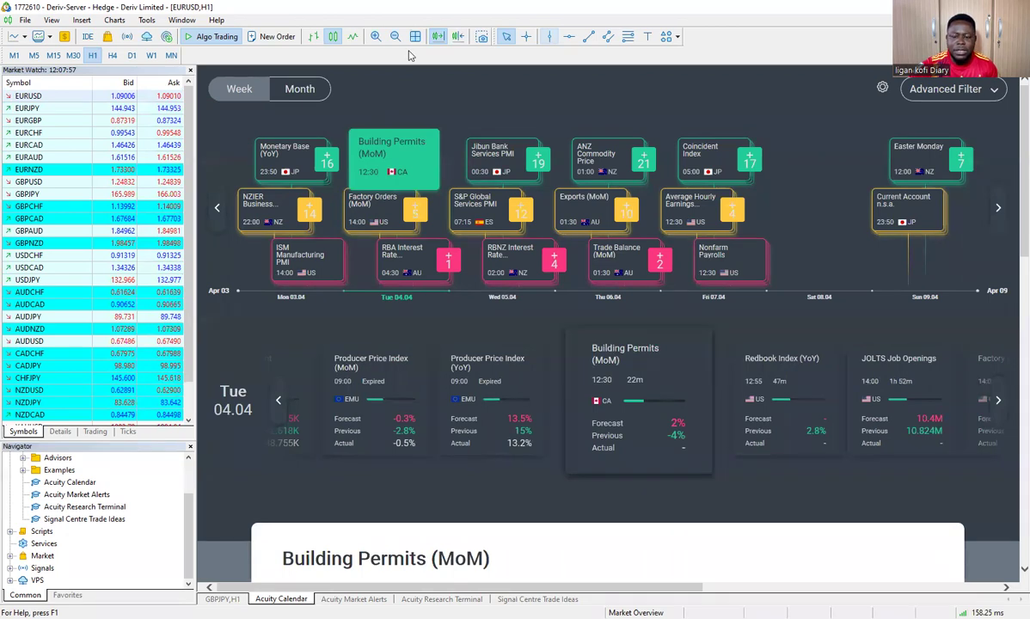
- Mark the green events and their extra-event counts on the week timeline with freehand annotations, and clear the marks
left_click_drag(325, 142, 341, 166)
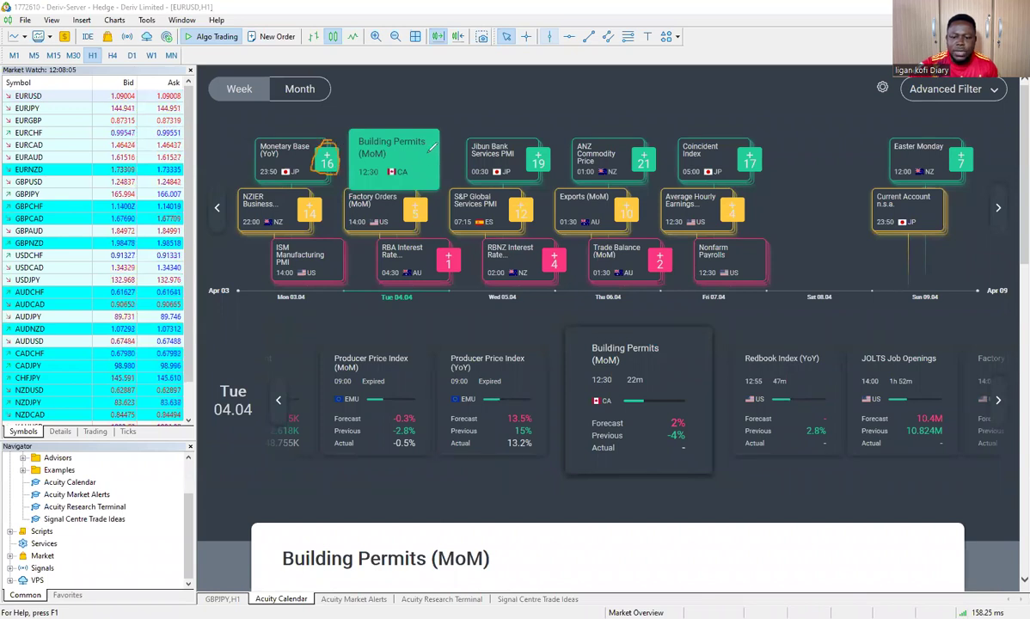
left_click_drag(429, 143, 420, 155)
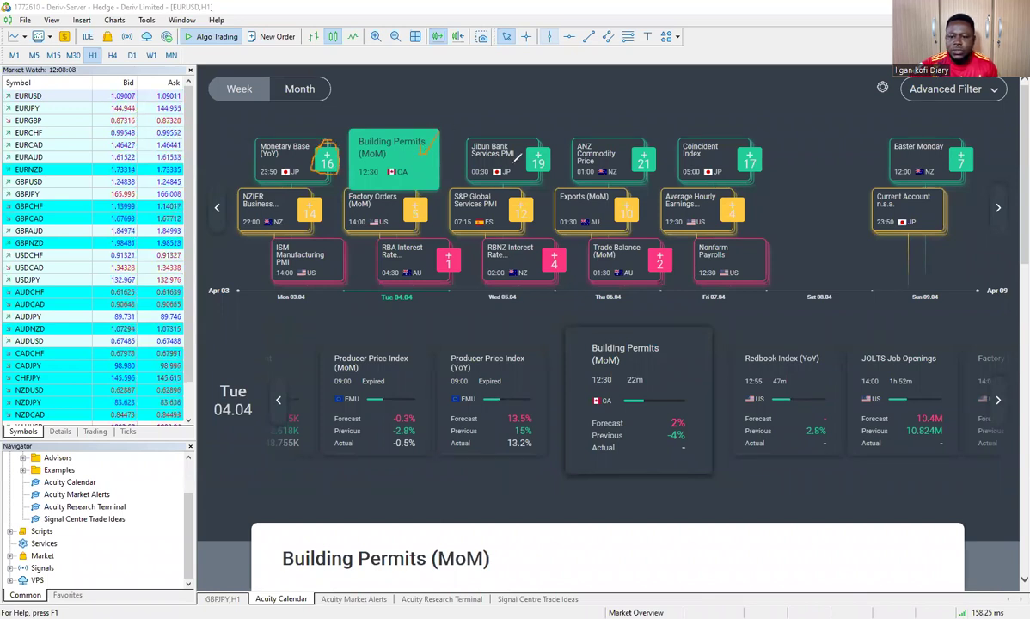
mouse_move(544, 135)
left_mouse_down()
mouse_move(521, 166)
mouse_move(550, 152)
left_mouse_up()
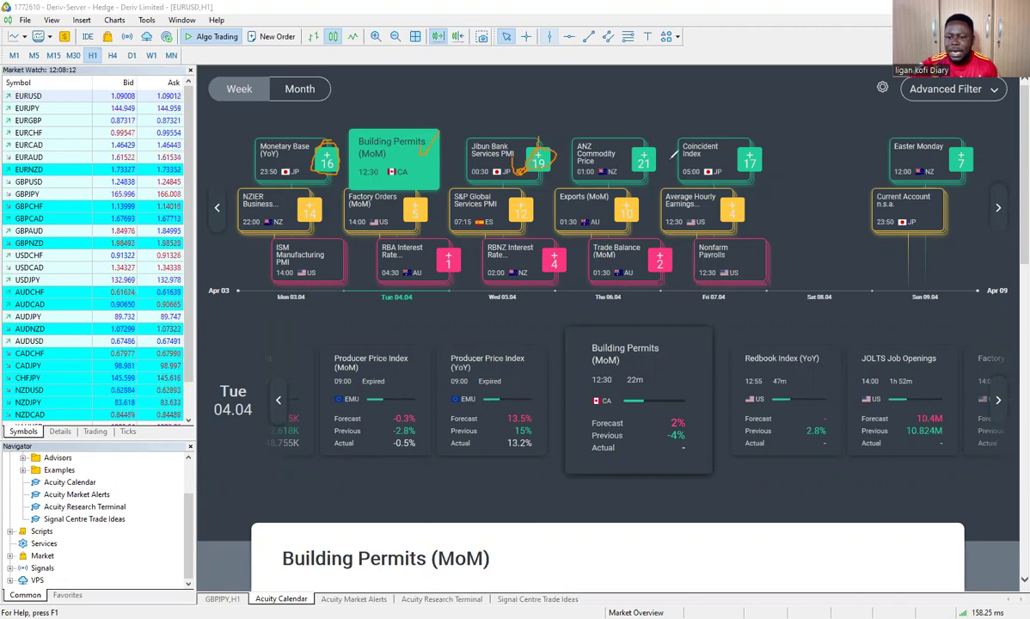
mouse_move(637, 152)
left_mouse_down()
mouse_move(651, 163)
mouse_move(658, 146)
left_mouse_up()
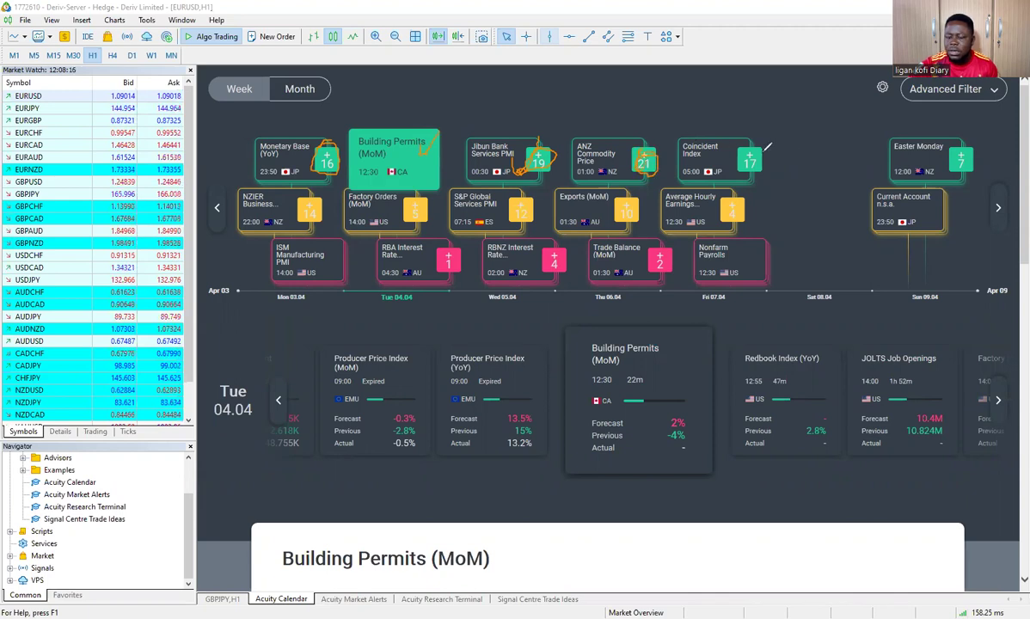
mouse_move(737, 170)
left_mouse_down()
mouse_move(770, 166)
mouse_move(767, 150)
mouse_move(739, 147)
left_mouse_up()
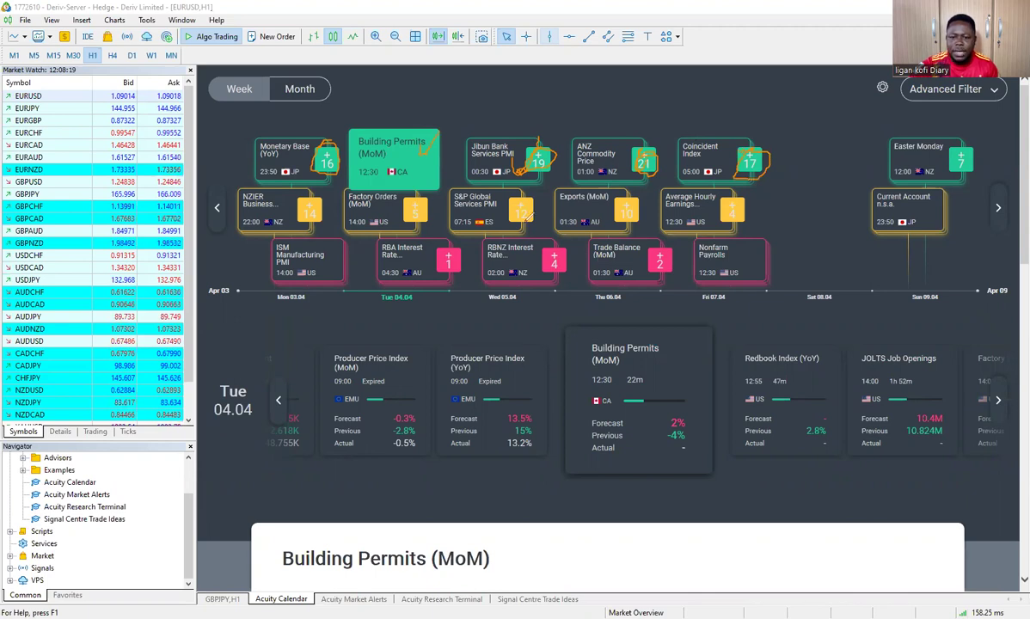
key("Escape")
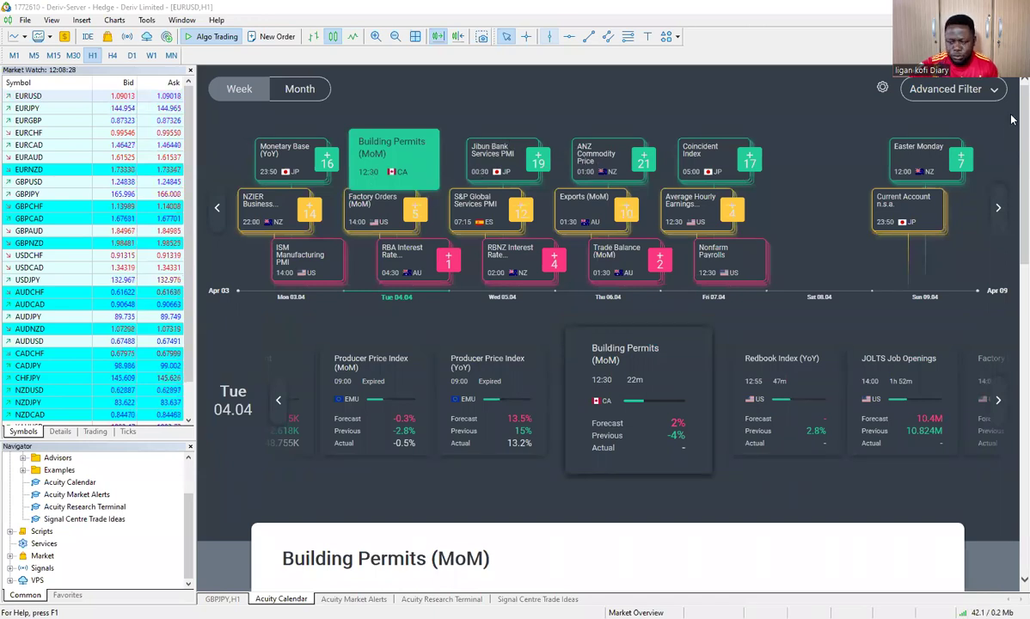
- Read the Building Permits (MoM) description, and in Market Alerts circle the XAUUSD alert's symbol, direction and confidence by freehand
scroll(330, 322, "down", 3)
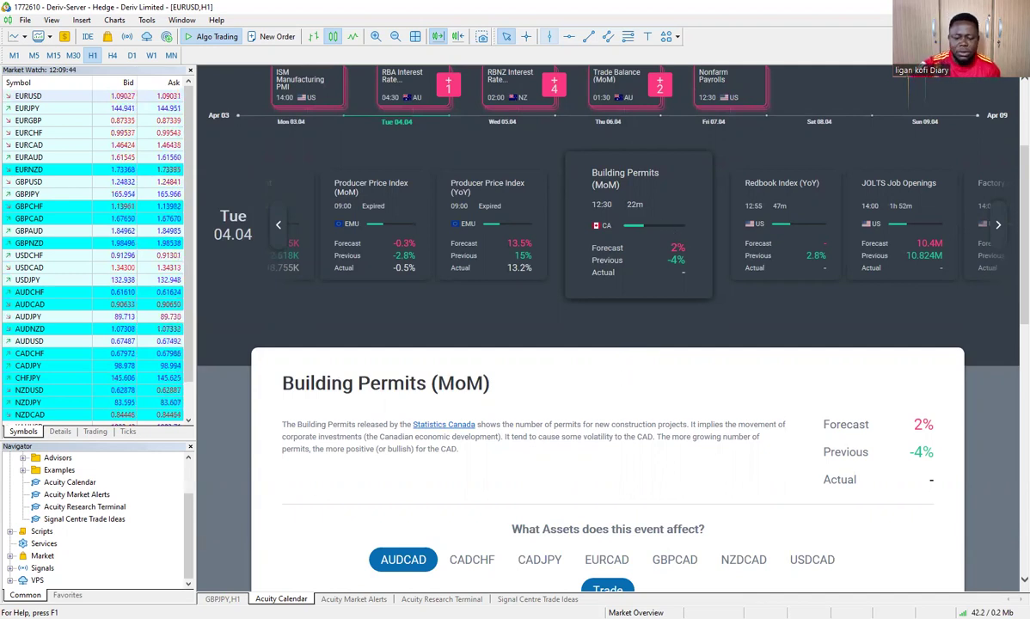
left_click(353, 599)
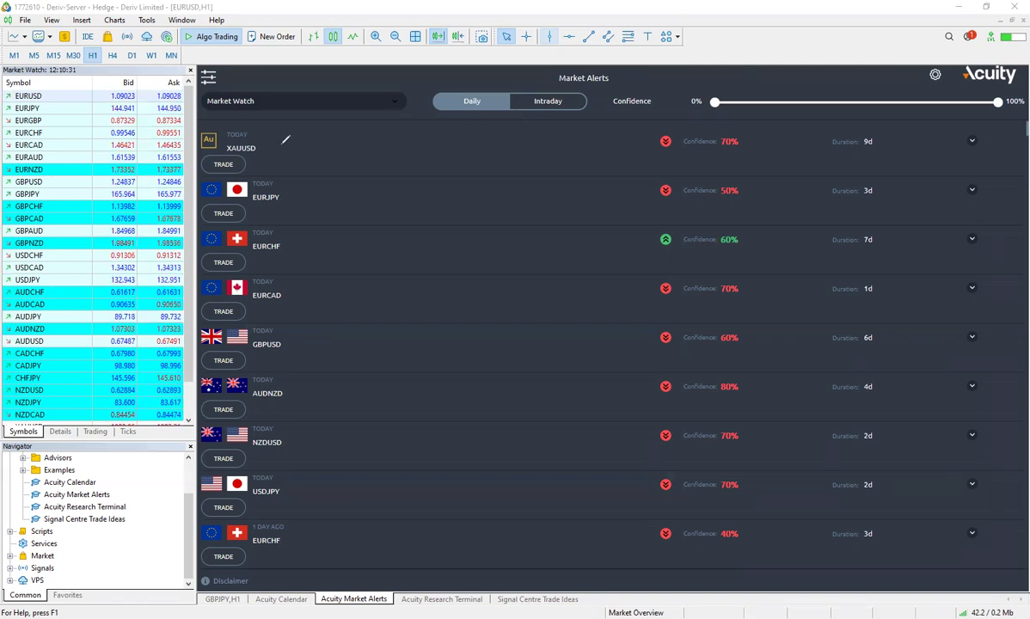
mouse_move(256, 135)
left_mouse_down()
mouse_move(223, 160)
mouse_move(276, 145)
mouse_move(251, 131)
left_mouse_up()
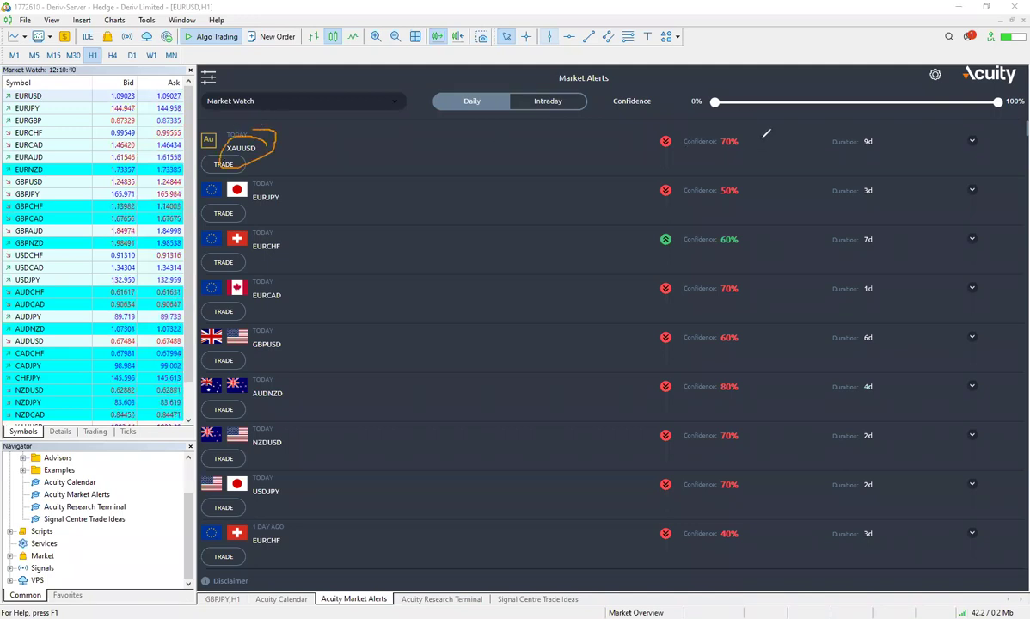
mouse_move(695, 138)
left_mouse_down()
mouse_move(726, 154)
mouse_move(760, 147)
mouse_move(738, 135)
mouse_move(668, 148)
mouse_move(677, 130)
mouse_move(660, 140)
mouse_move(746, 136)
mouse_move(731, 155)
mouse_move(668, 160)
mouse_move(655, 124)
mouse_move(743, 149)
left_mouse_up()
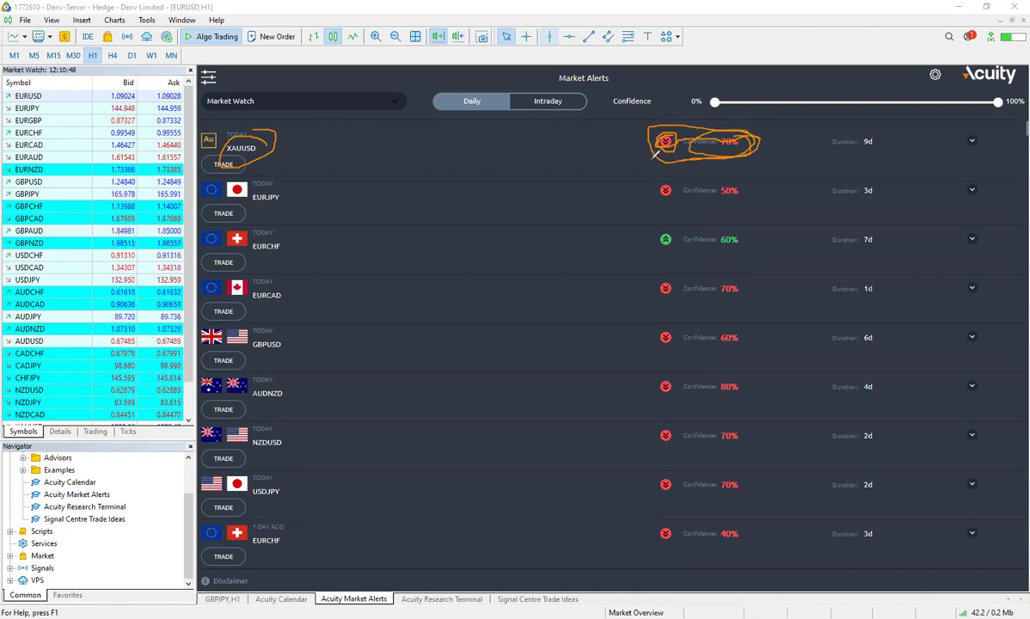
mouse_move(654, 127)
left_mouse_down()
mouse_move(731, 130)
mouse_move(641, 148)
mouse_move(748, 134)
left_mouse_up()
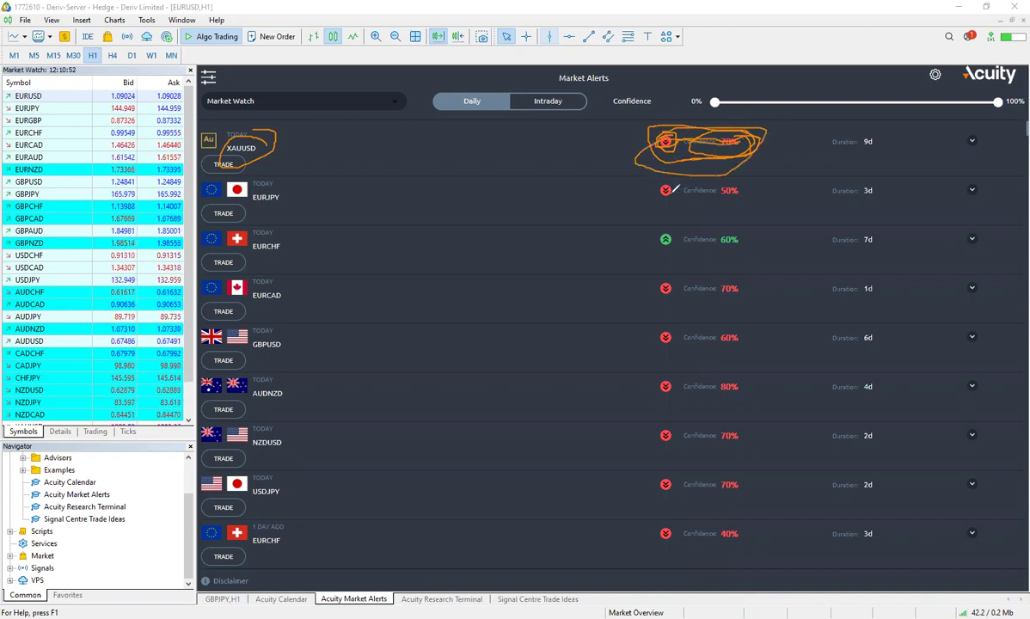
- Mark the EURJPY alert's symbol and confidence by freehand, and circle the EURJPY and XAUUSD durations
mouse_move(298, 199)
left_mouse_down()
mouse_move(326, 207)
mouse_move(364, 175)
left_mouse_up()
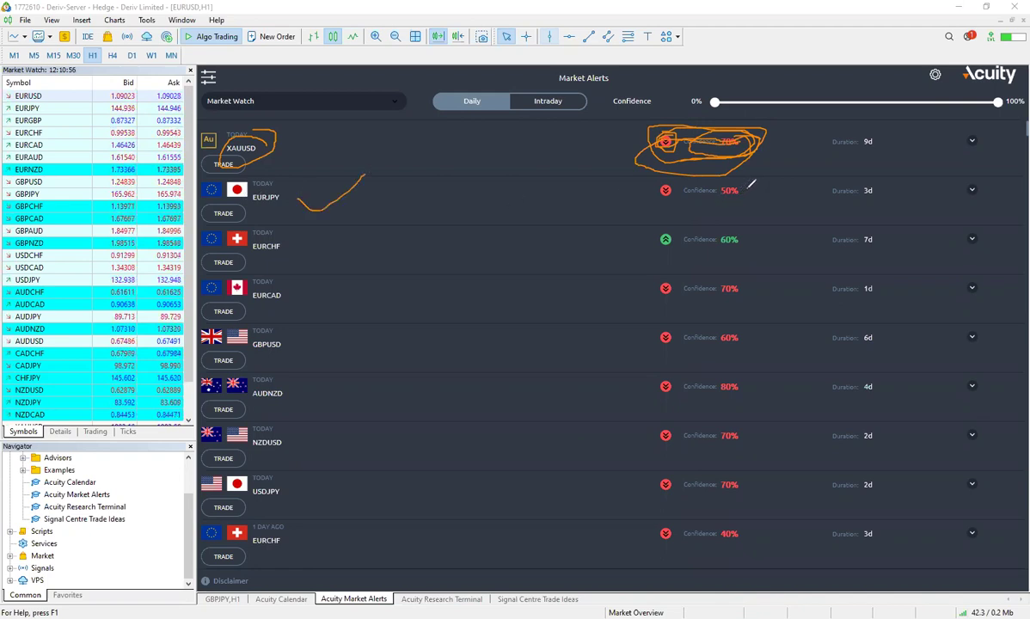
mouse_move(680, 172)
left_mouse_down()
mouse_move(655, 188)
mouse_move(705, 196)
mouse_move(751, 181)
left_mouse_up()
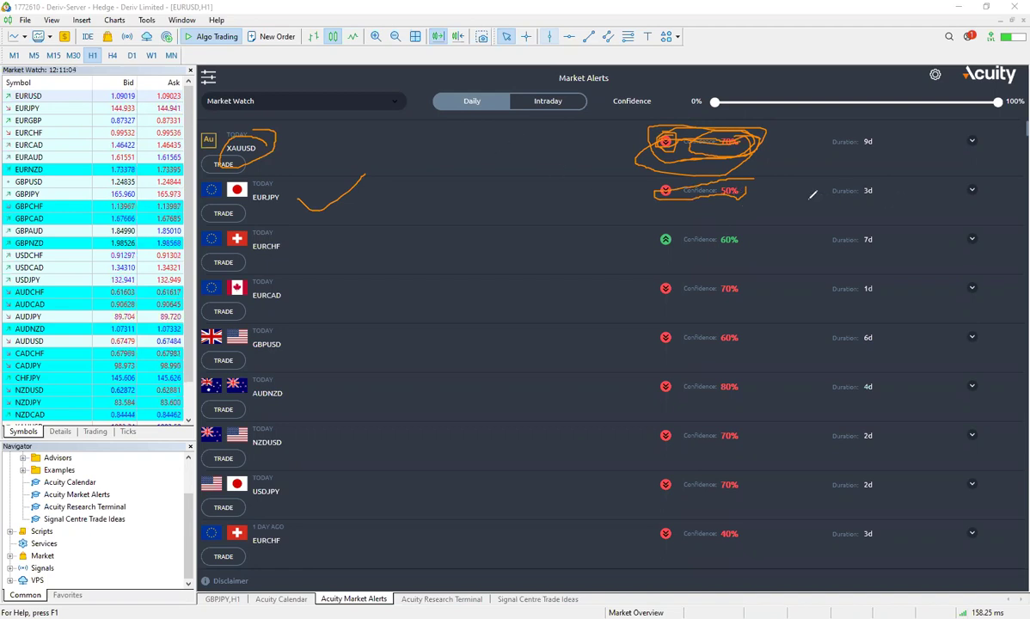
left_click_drag(746, 194, 776, 172)
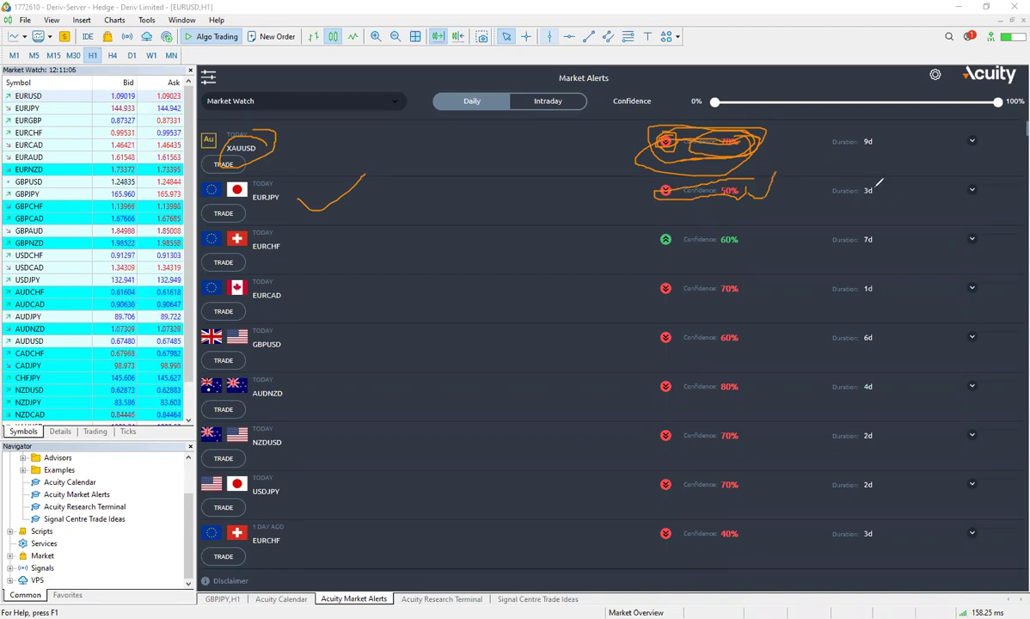
left_click_drag(870, 185, 868, 206)
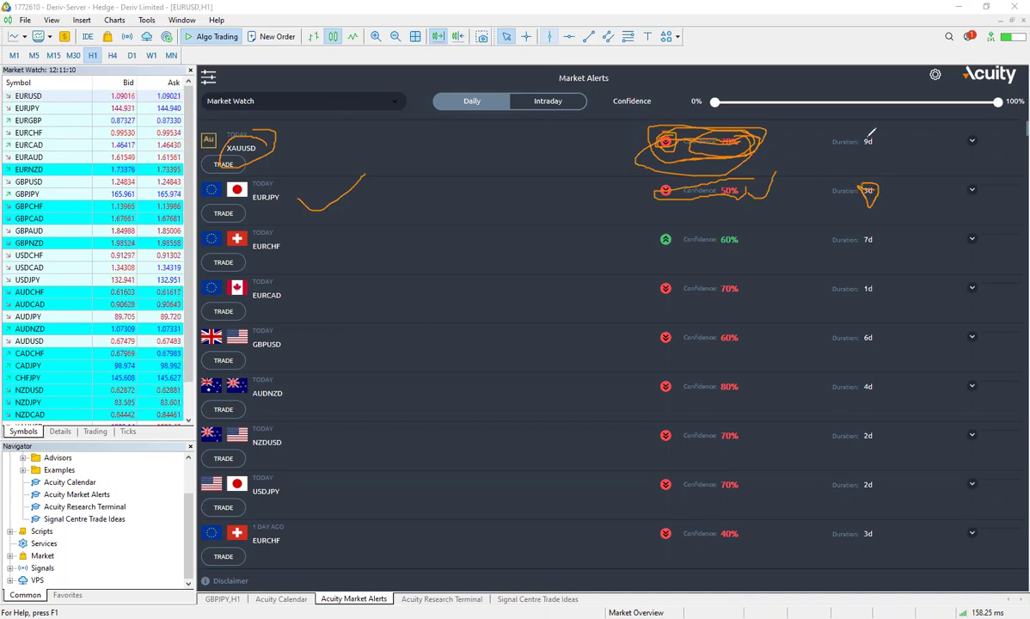
left_click_drag(868, 141, 884, 134)
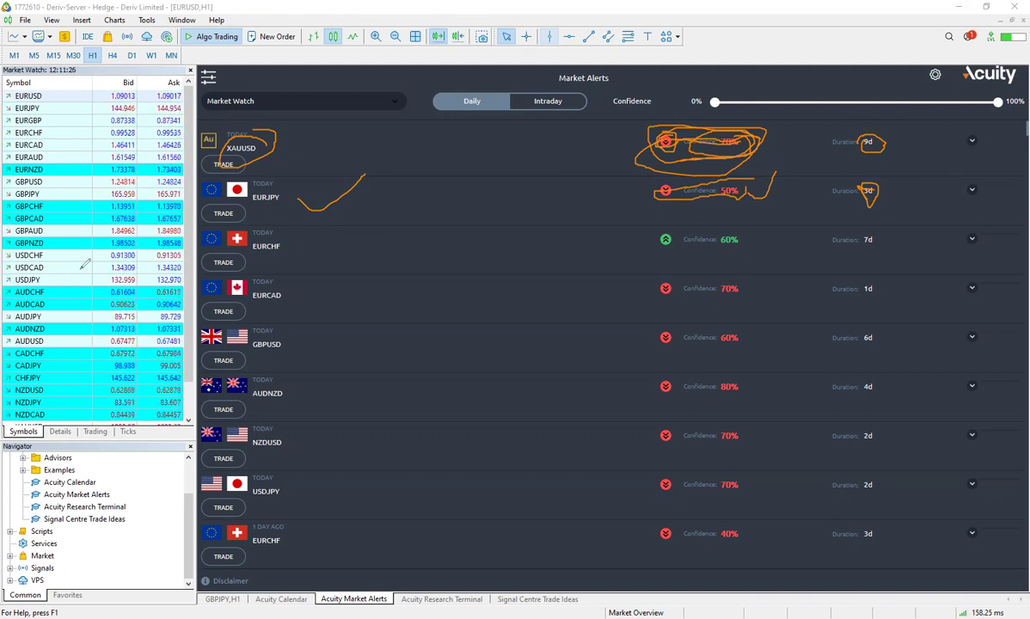
- Circle today's EURCHF alert by freehand, covering its symbol, direction, confidence and duration
left_click_drag(255, 222, 315, 227)
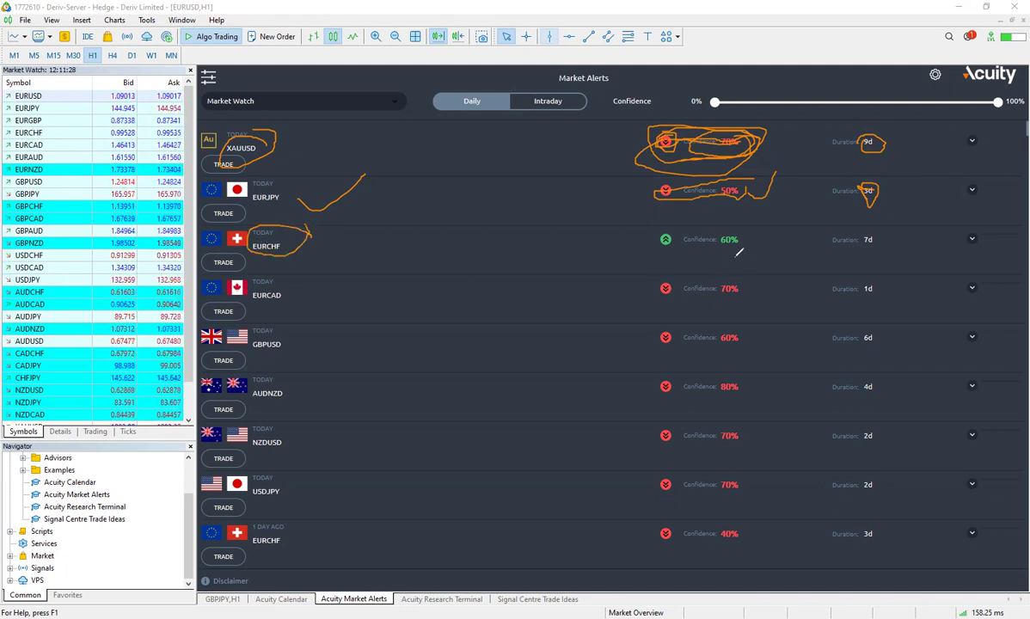
left_click_drag(737, 232, 757, 231)
left_click_drag(680, 240, 687, 252)
mouse_move(749, 226)
left_mouse_down()
mouse_move(667, 231)
mouse_move(687, 257)
mouse_move(749, 245)
mouse_move(733, 221)
left_mouse_up()
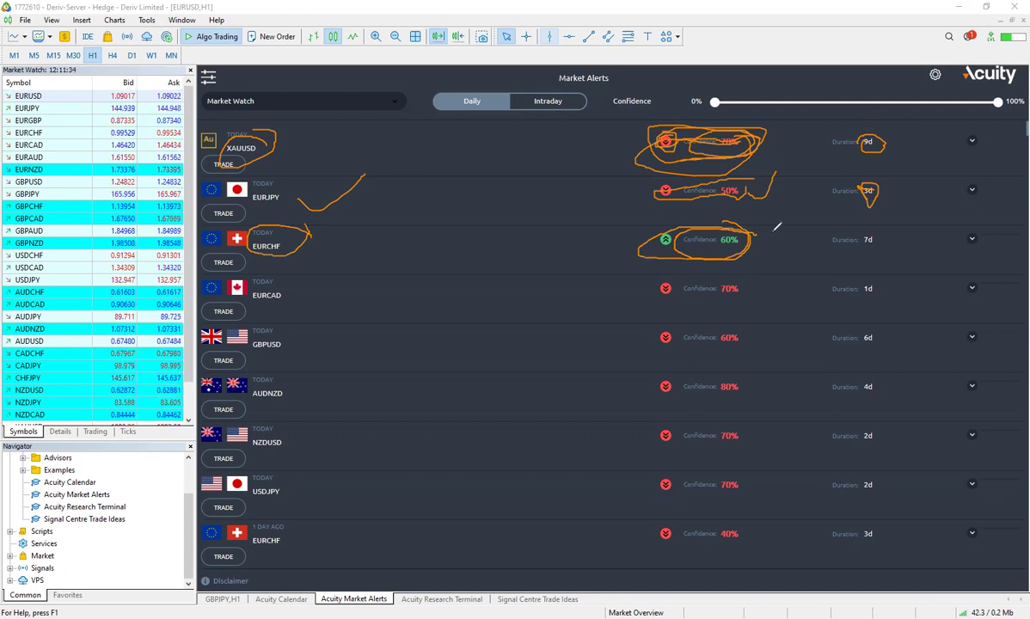
mouse_move(833, 226)
left_mouse_down()
mouse_move(871, 250)
mouse_move(882, 227)
left_mouse_up()
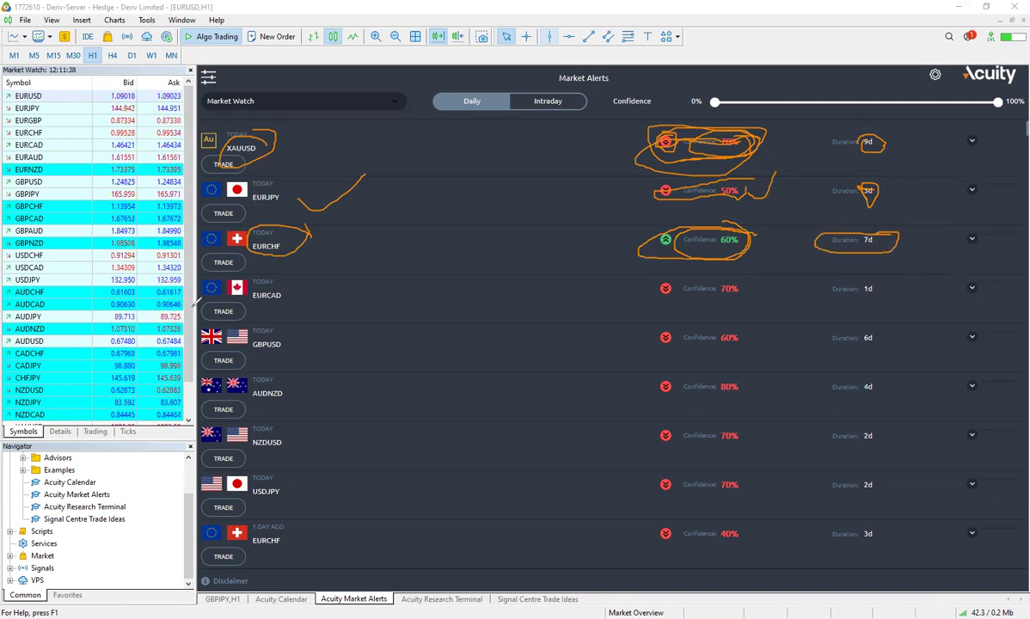
- Mark the confidence and duration of the EURCAD, GBPUSD, AUDNZD and NZDUSD alerts by freehand
mouse_move(761, 288)
left_mouse_down()
mouse_move(695, 271)
mouse_move(661, 277)
mouse_move(664, 298)
mouse_move(752, 301)
left_mouse_up()
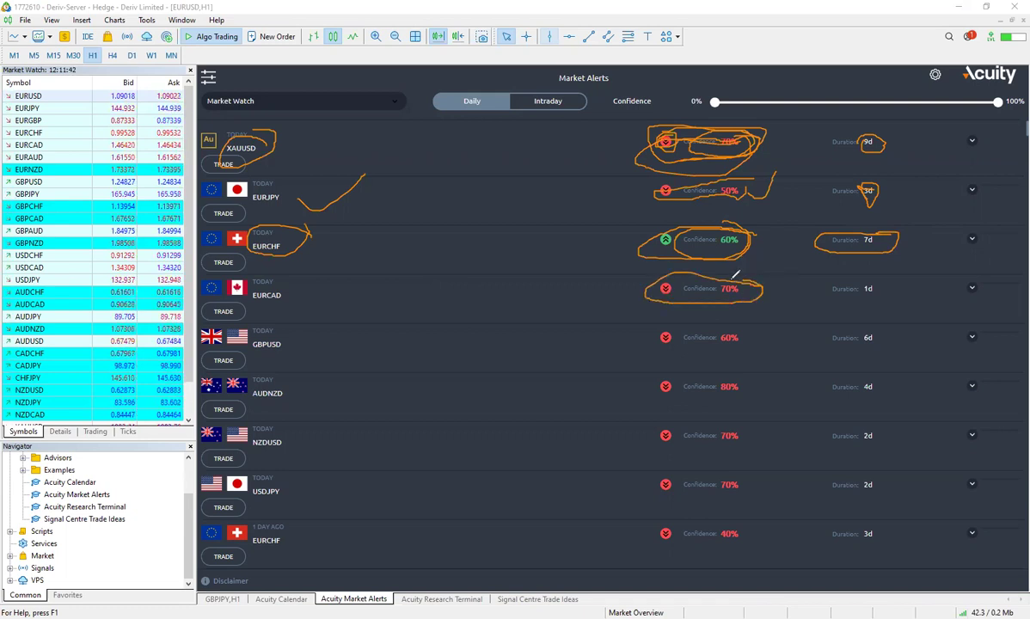
left_click_drag(818, 280, 817, 284)
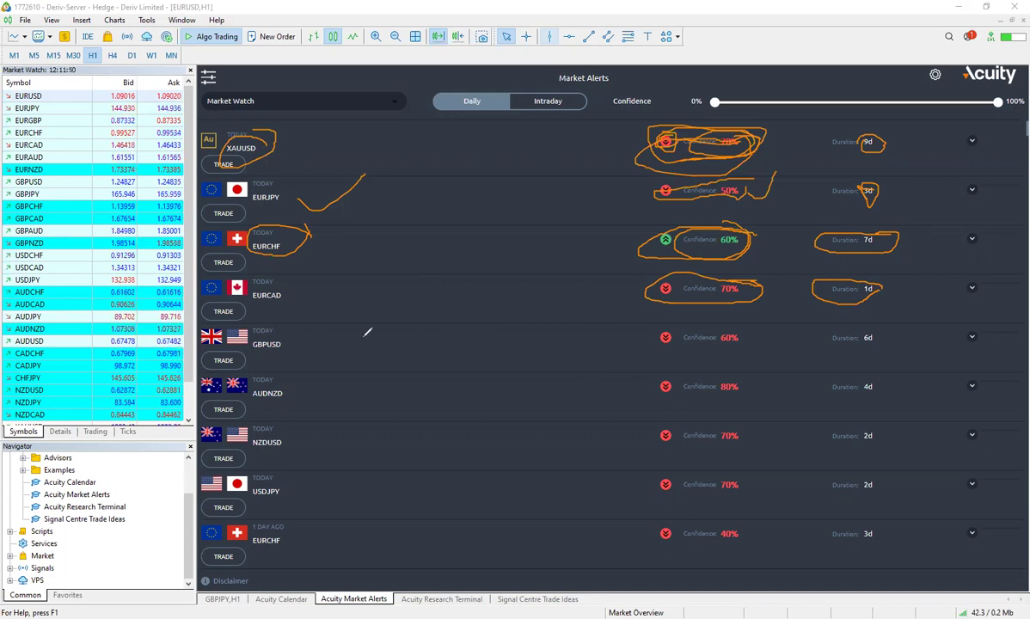
mouse_move(731, 327)
left_mouse_down()
mouse_move(694, 350)
mouse_move(757, 337)
mouse_move(755, 326)
left_mouse_up()
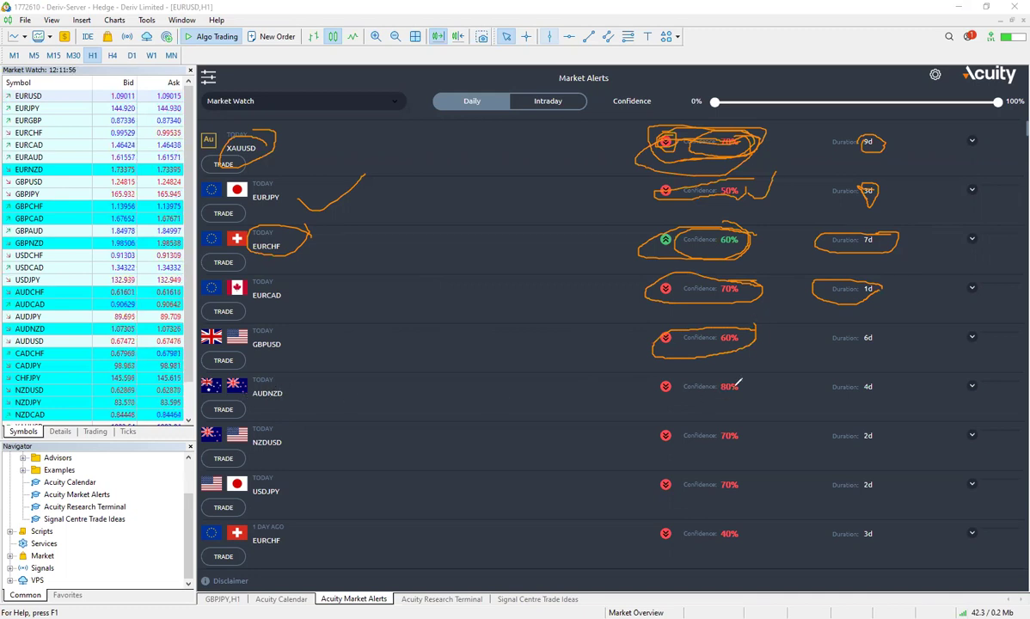
mouse_move(686, 398)
left_mouse_down()
mouse_move(663, 389)
mouse_move(738, 388)
left_mouse_up()
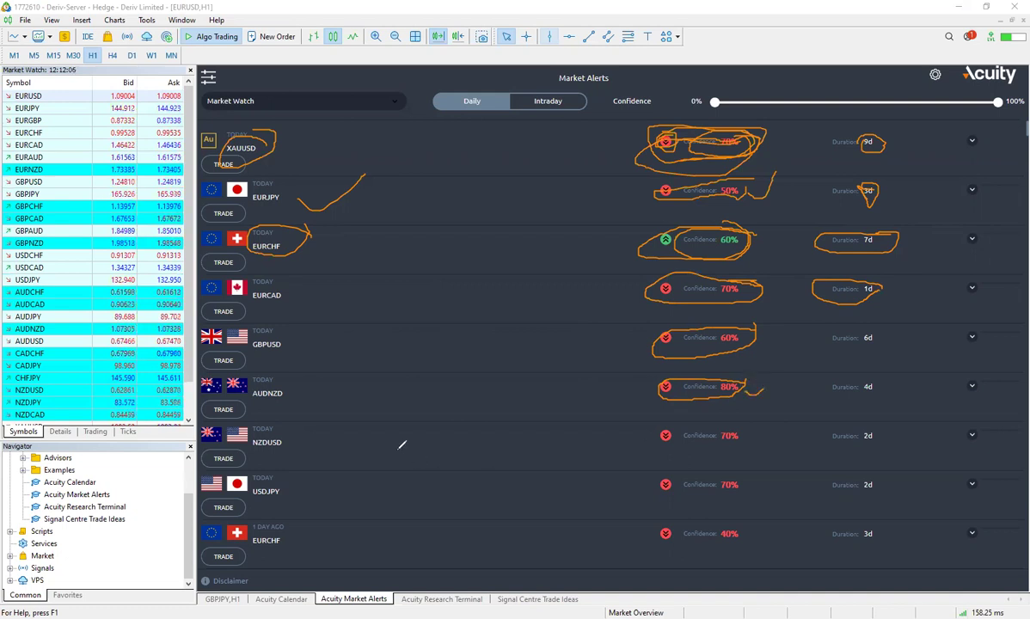
mouse_move(758, 426)
left_mouse_down()
mouse_move(650, 434)
mouse_move(704, 449)
mouse_move(757, 435)
left_mouse_up()
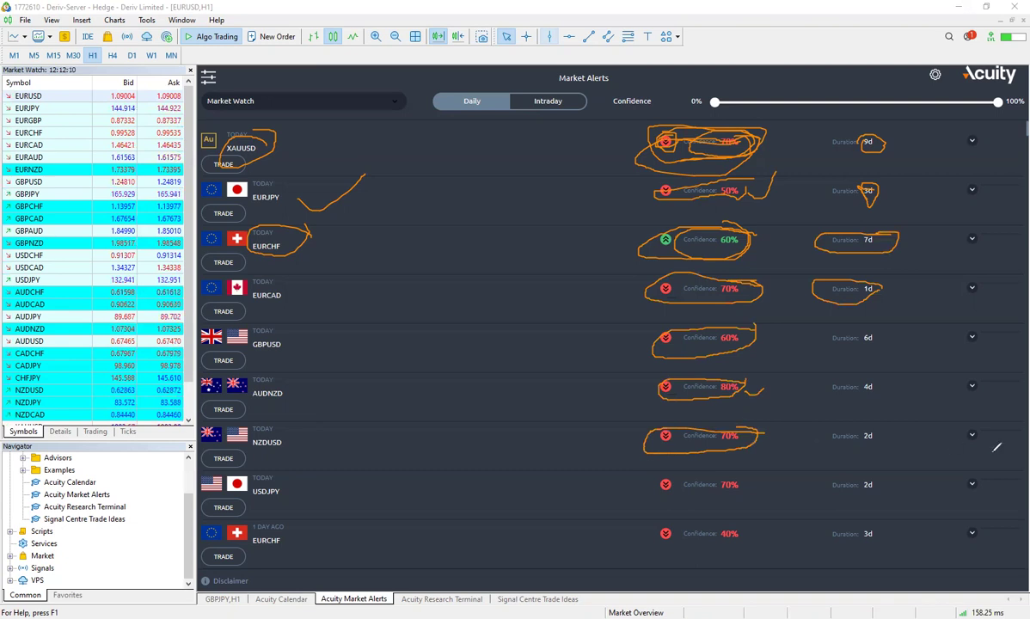
left_click_drag(887, 419, 881, 443)
left_click_drag(886, 383, 896, 368)
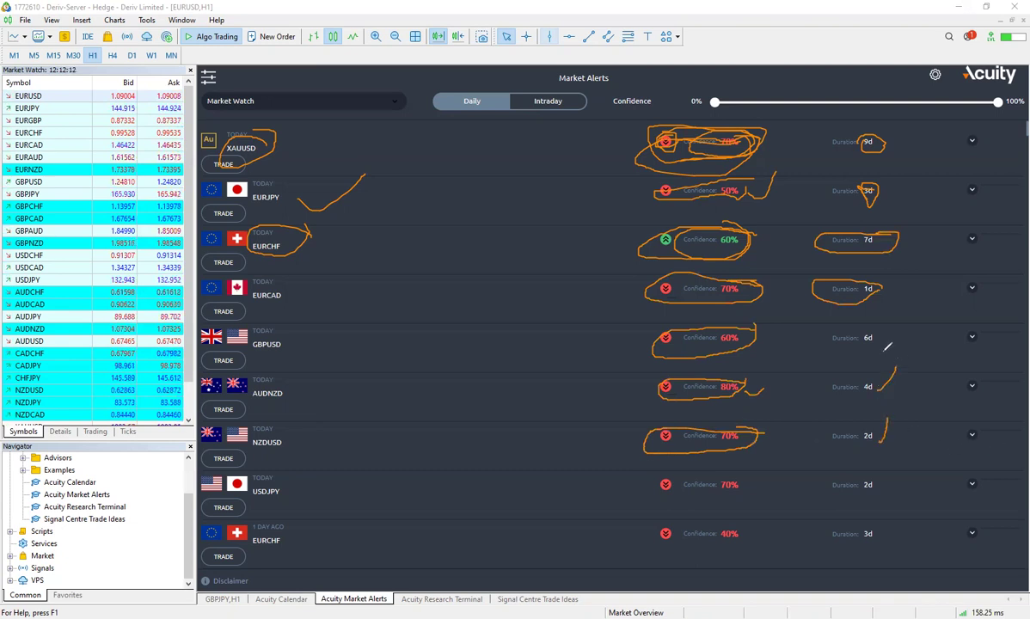
left_click_drag(914, 320, 884, 351)
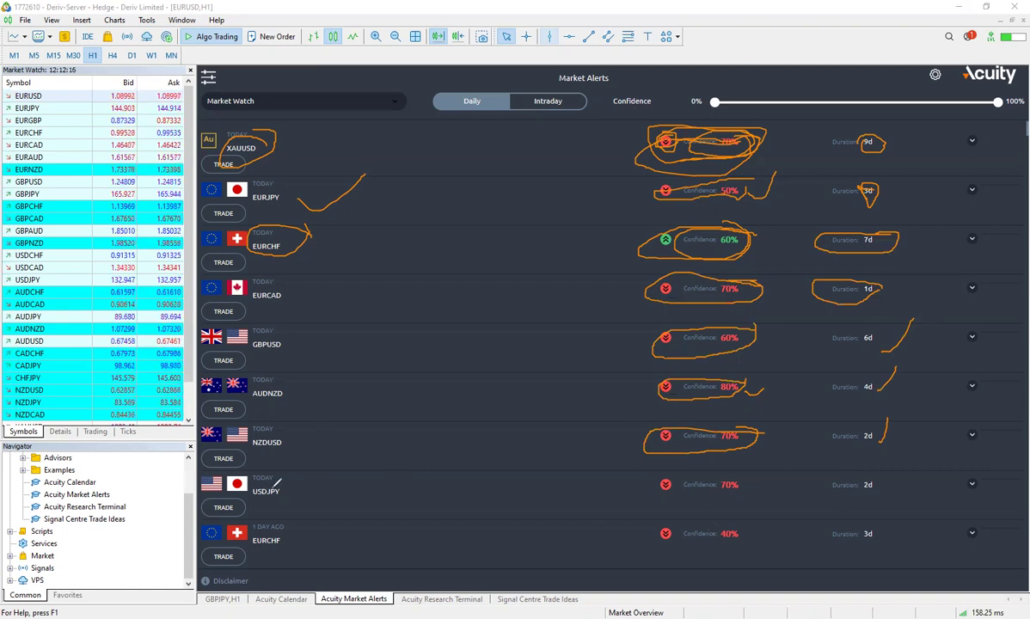
- Mark the USDJPY alert and both EURCHF alerts by freehand, including the one-day-old EURCHF confidence, and clear all the marks
left_click_drag(293, 496, 346, 469)
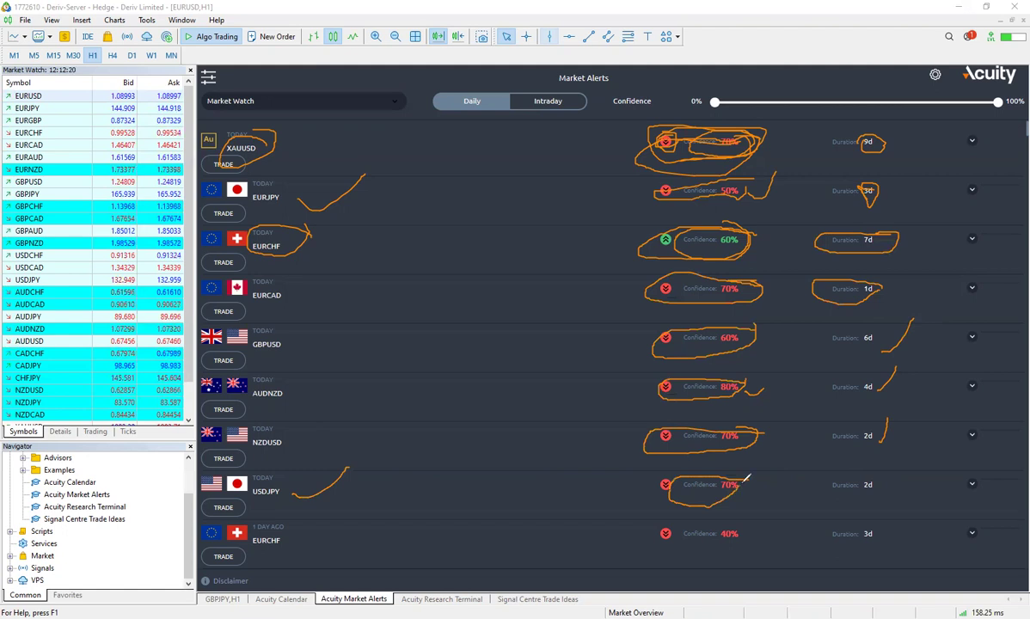
left_click_drag(687, 473, 750, 469)
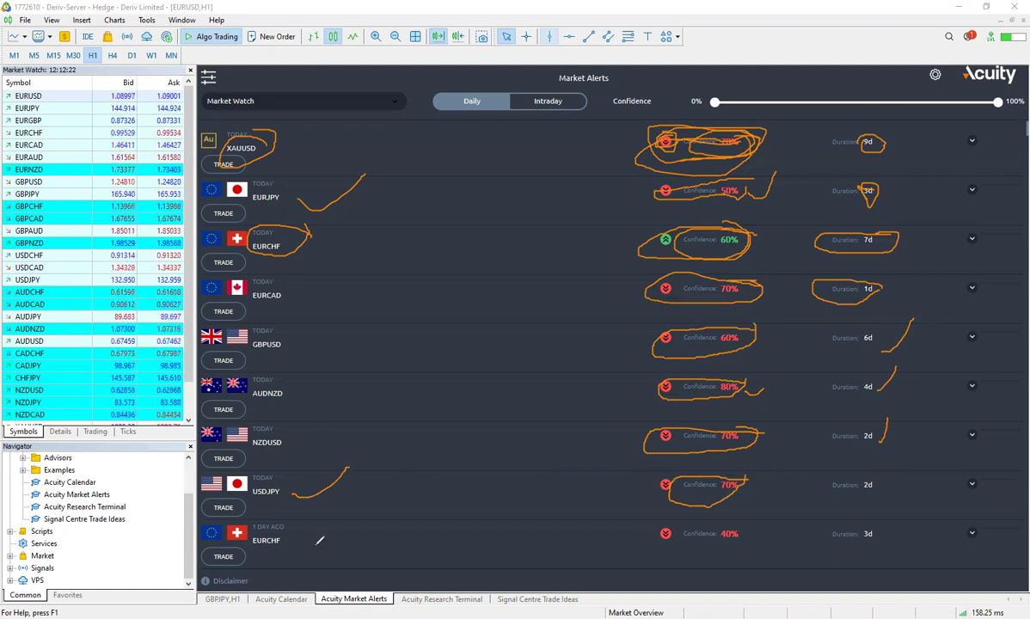
mouse_move(294, 534)
left_mouse_down()
mouse_move(253, 534)
mouse_move(247, 547)
mouse_move(258, 559)
mouse_move(292, 523)
left_mouse_up()
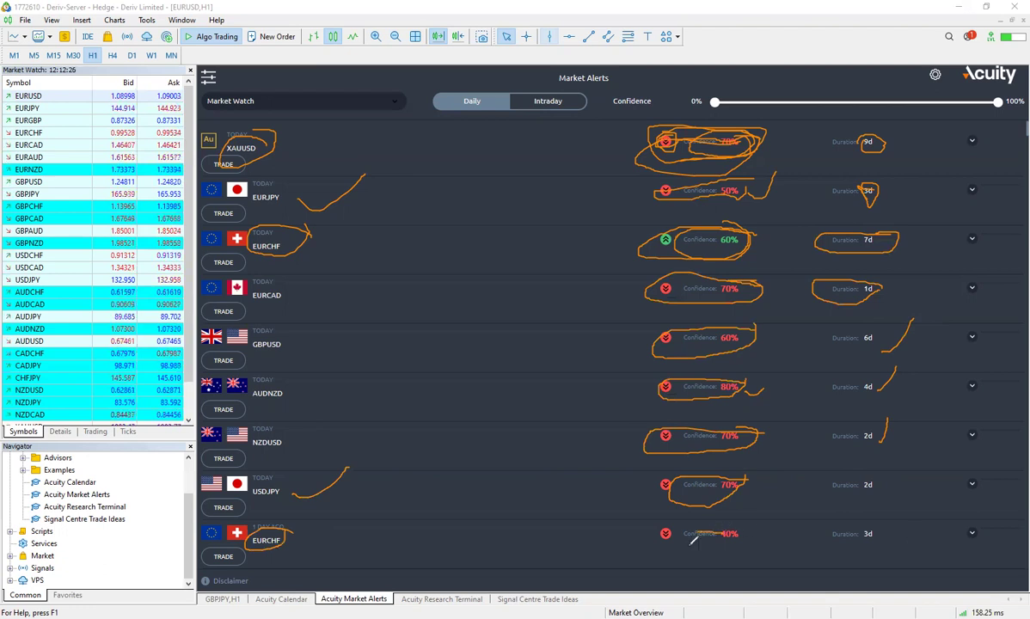
left_click_drag(754, 529, 703, 540)
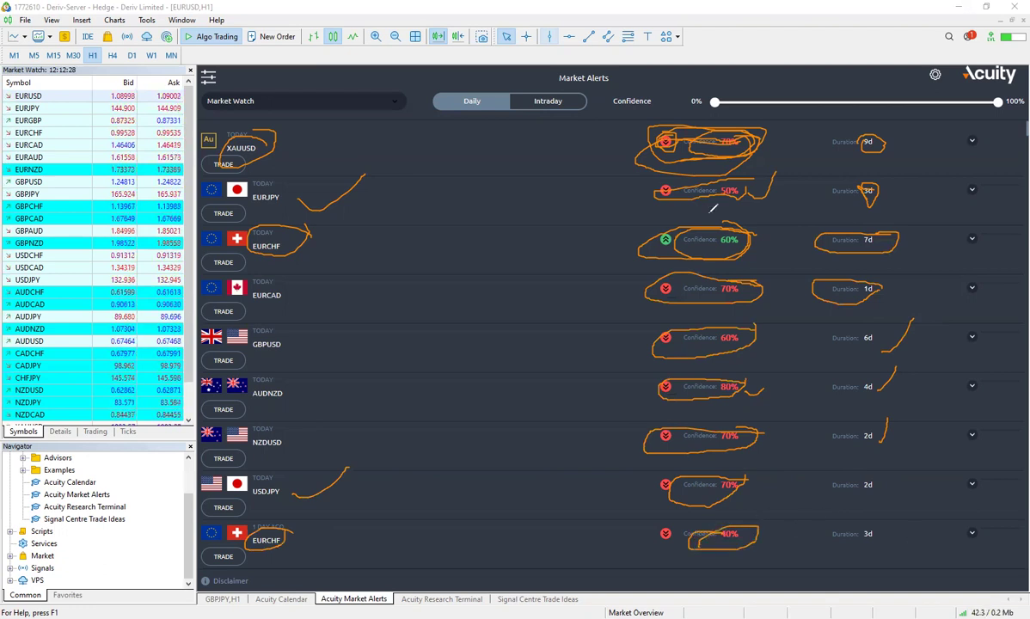
left_click_drag(313, 240, 371, 210)
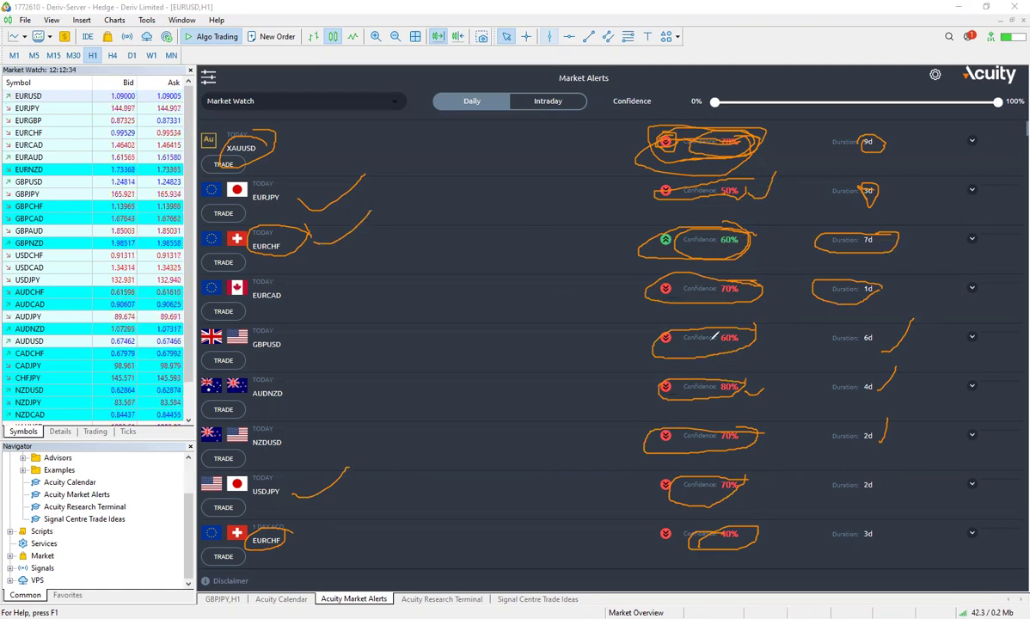
left_click_drag(296, 549, 362, 513)
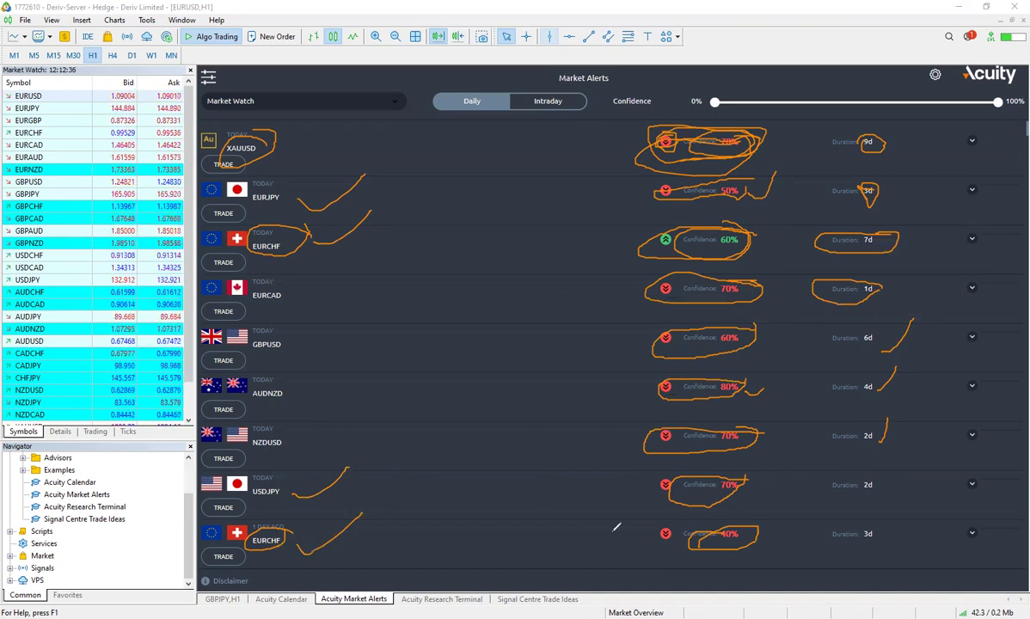
left_click_drag(735, 549, 785, 509)
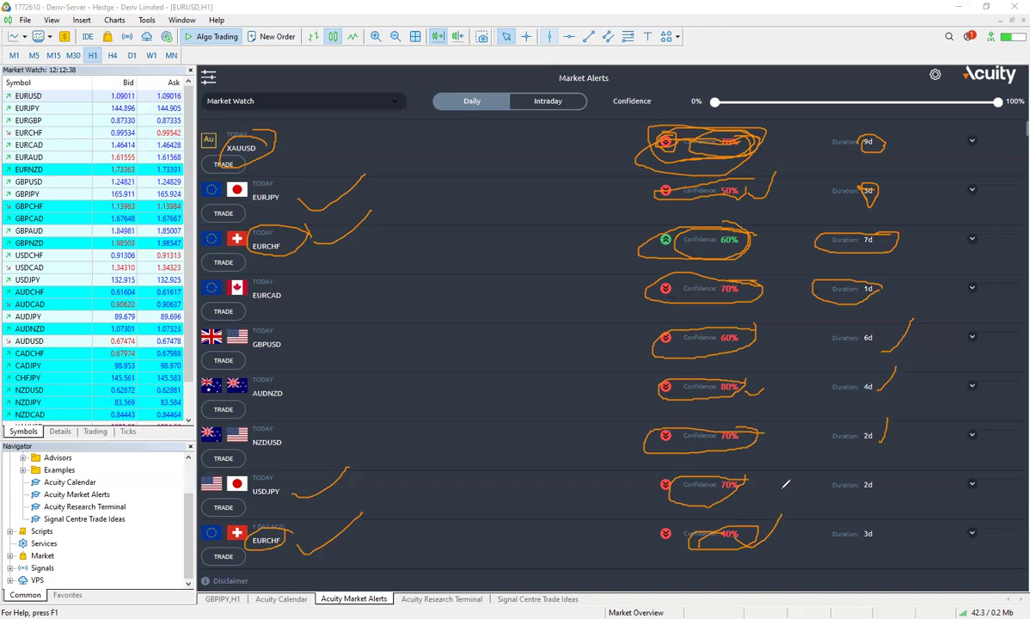
key("e")
- Highlight the confidence range control with a temporary mark, and filter the daily alerts to confidence from 80% to 100%
mouse_move(768, 87)
left_mouse_down()
mouse_move(688, 101)
mouse_move(813, 110)
mouse_move(848, 98)
mouse_move(907, 110)
mouse_move(1021, 94)
mouse_move(790, 80)
mouse_move(692, 88)
left_mouse_up()
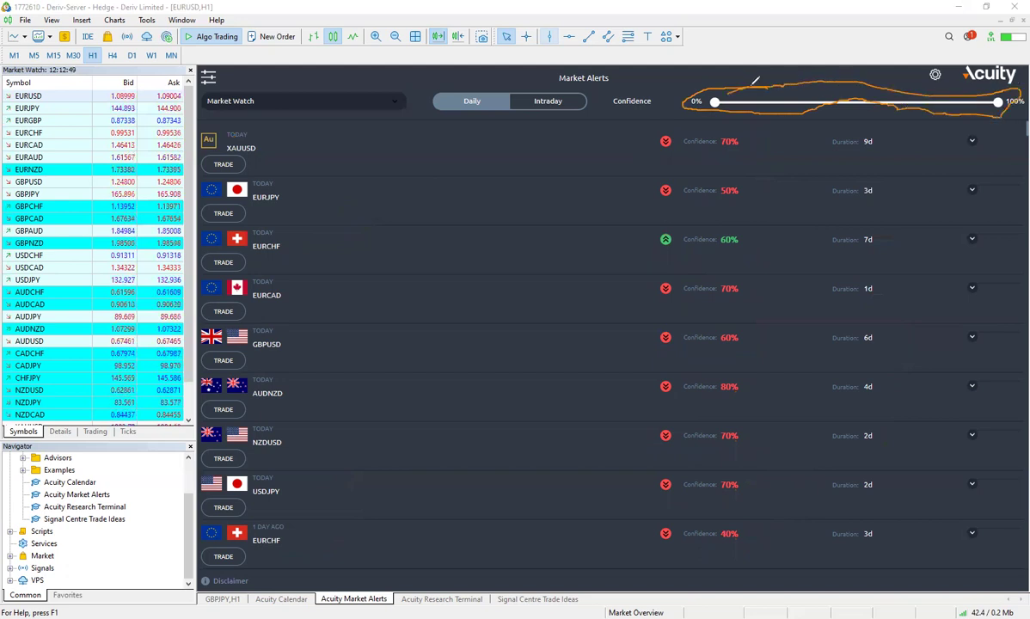
key("e")
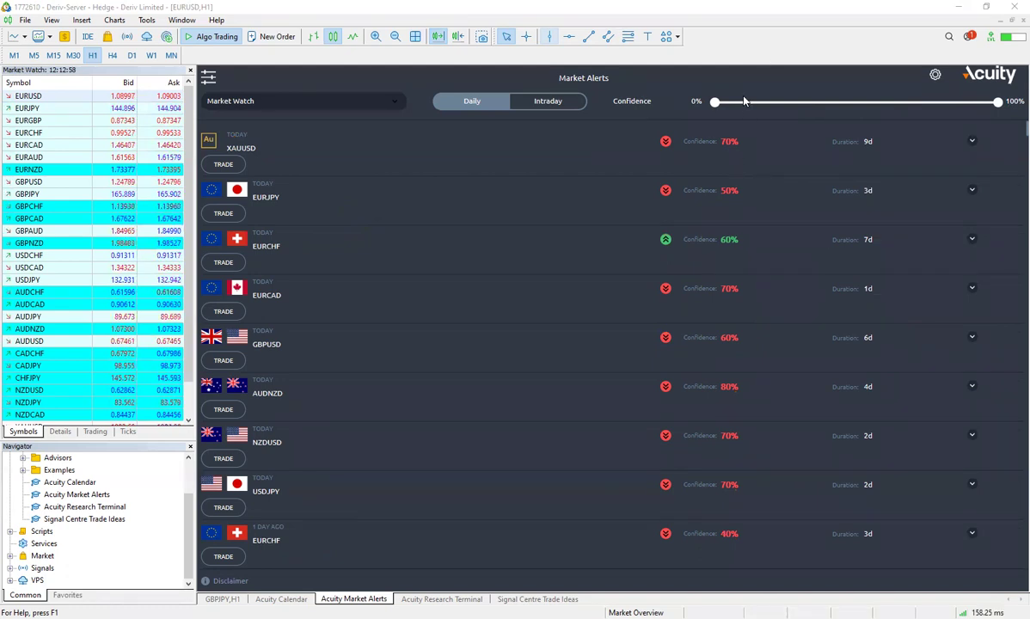
mouse_move(716, 103)
left_mouse_down()
mouse_move(848, 103)
mouse_move(709, 107)
left_mouse_up()
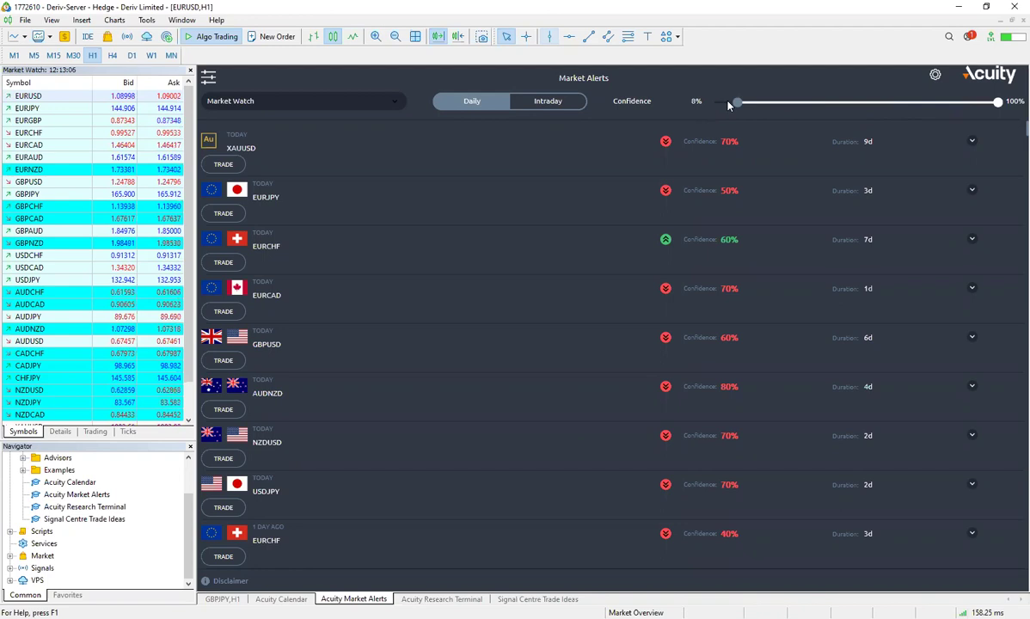
left_click_drag(745, 104, 885, 108)
left_click_drag(903, 108, 943, 112)
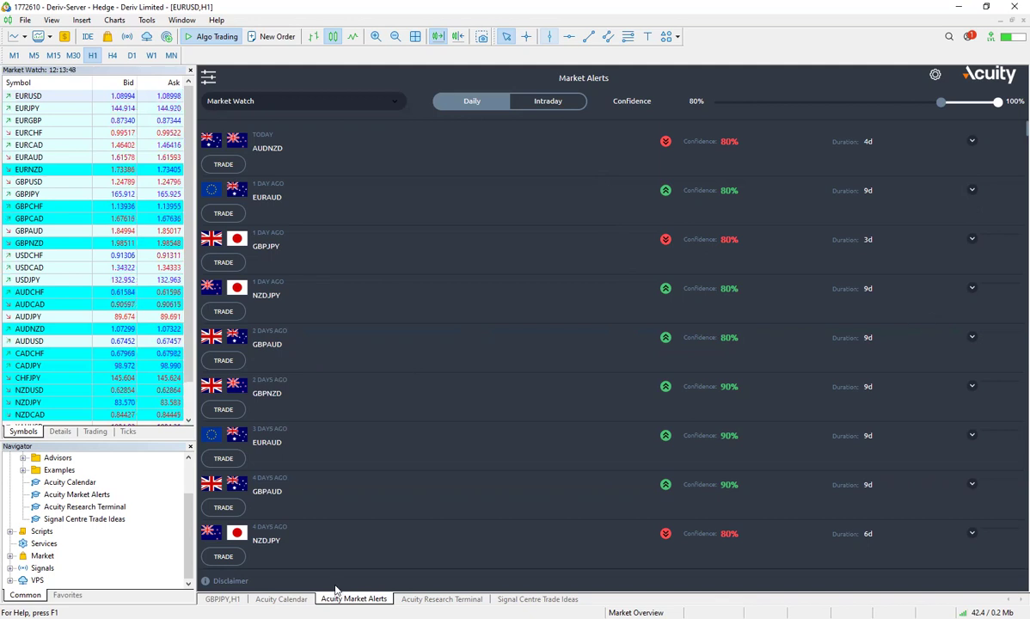
- Switch the GBPJPY H1 chart to GBPAUD to check its price movement, and return to the Market Alerts list
left_click(240, 600)
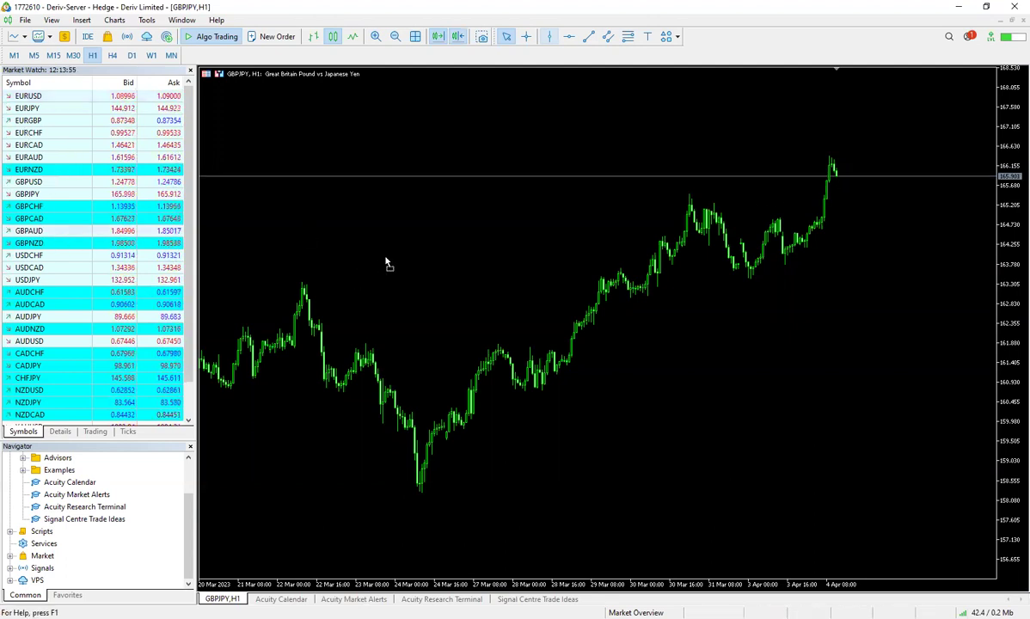
left_click_drag(386, 262, 386, 262)
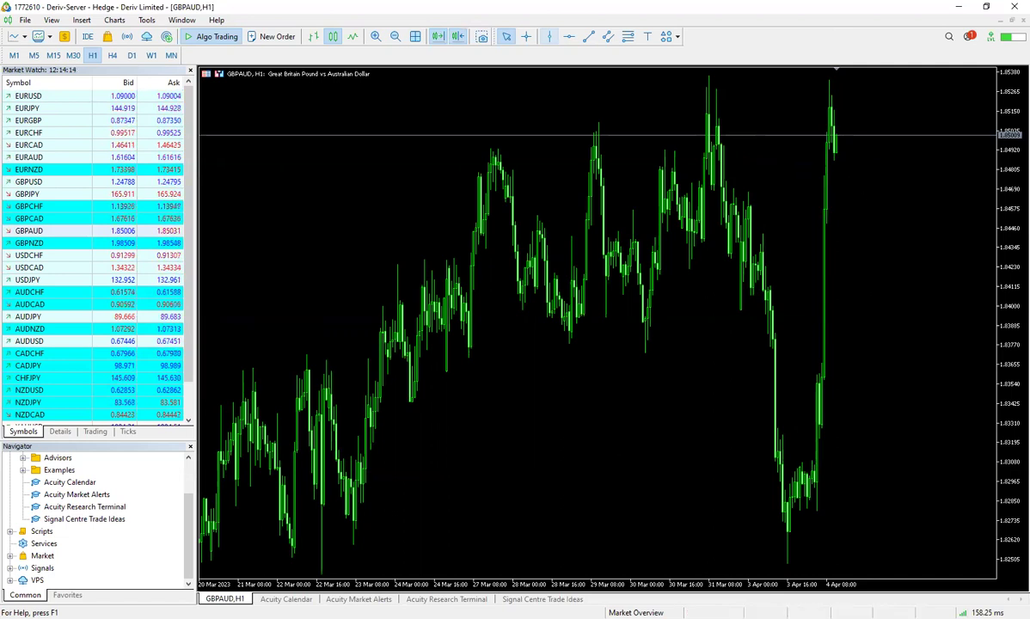
left_click(439, 599)
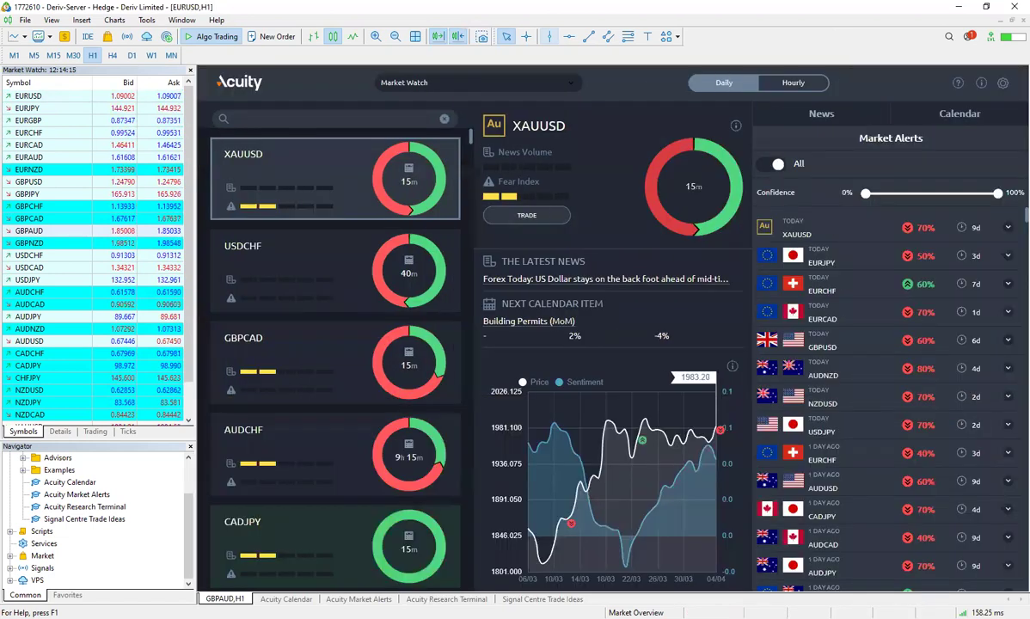
left_click(358, 600)
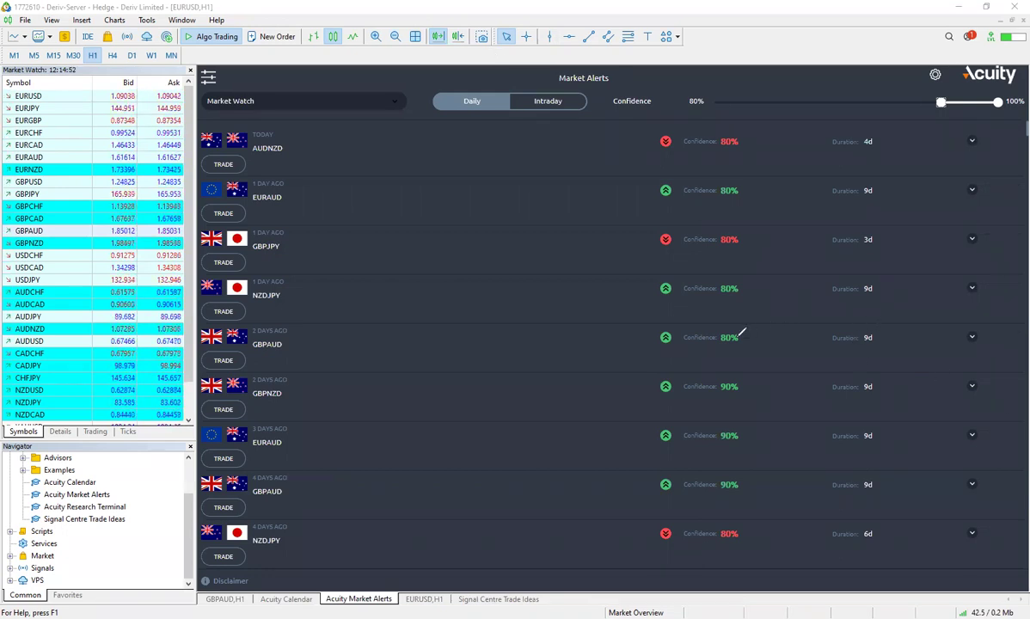
- Mark the confidence, duration and age of the two-day-old GBPAUD alert by freehand, with check marks beside the duration and age
mouse_move(763, 332)
left_mouse_down()
mouse_move(665, 324)
mouse_move(652, 338)
mouse_move(668, 351)
mouse_move(733, 326)
left_mouse_up()
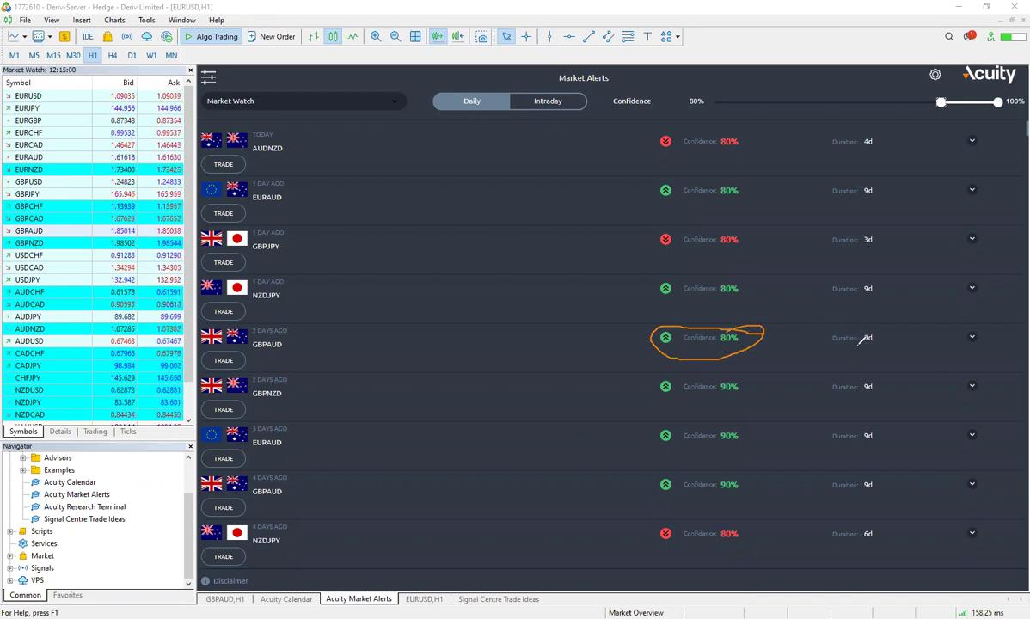
mouse_move(900, 324)
left_mouse_down()
mouse_move(824, 329)
mouse_move(810, 344)
mouse_move(849, 359)
mouse_move(908, 331)
left_mouse_up()
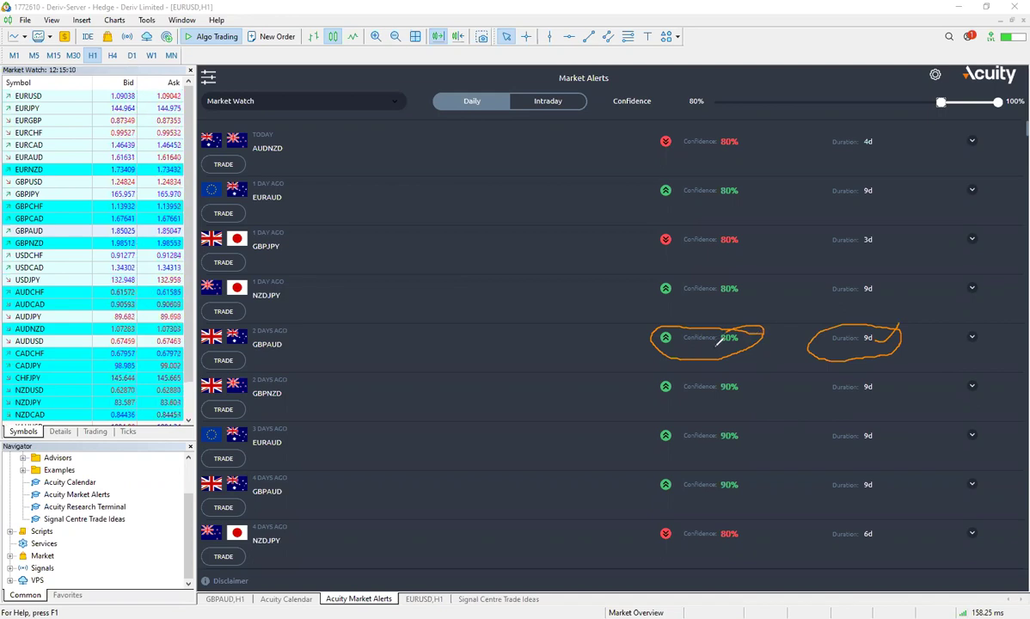
left_click_drag(881, 335, 905, 316)
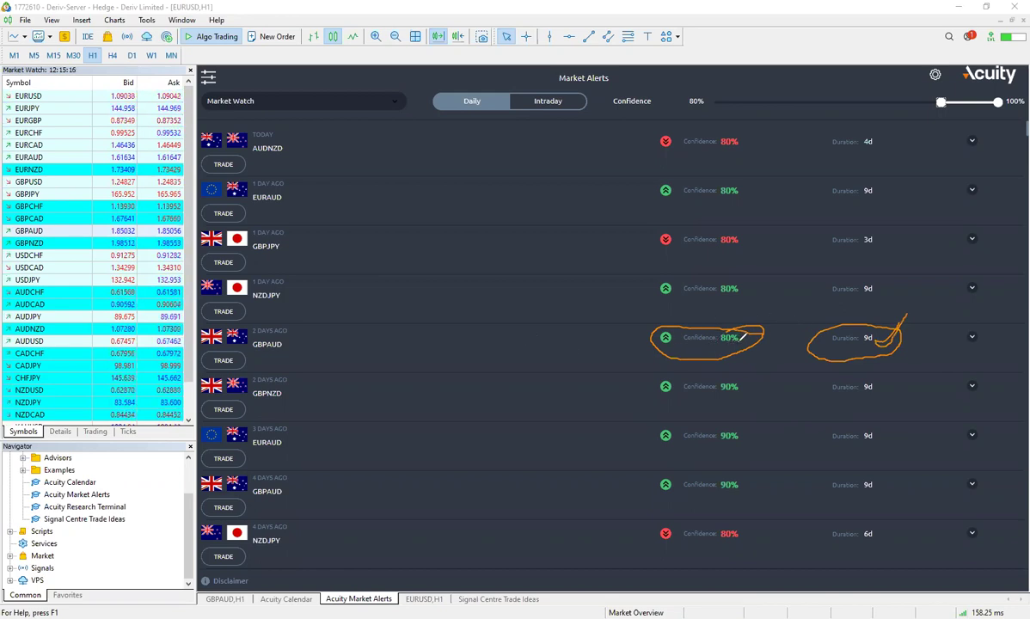
mouse_move(299, 323)
left_mouse_down()
mouse_move(243, 342)
mouse_move(303, 331)
left_mouse_up()
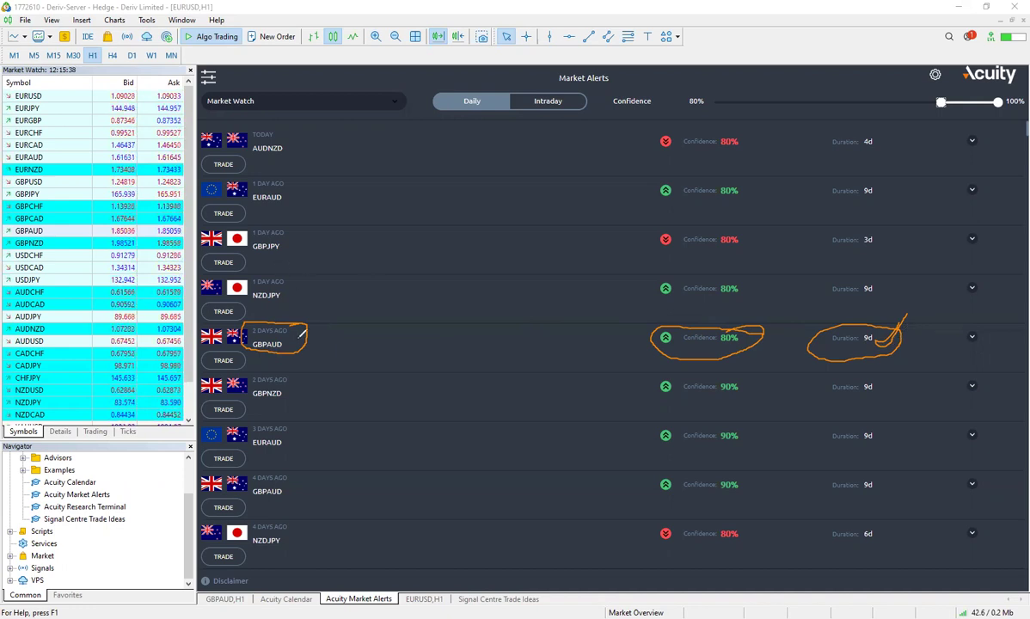
left_click_drag(305, 335, 319, 326)
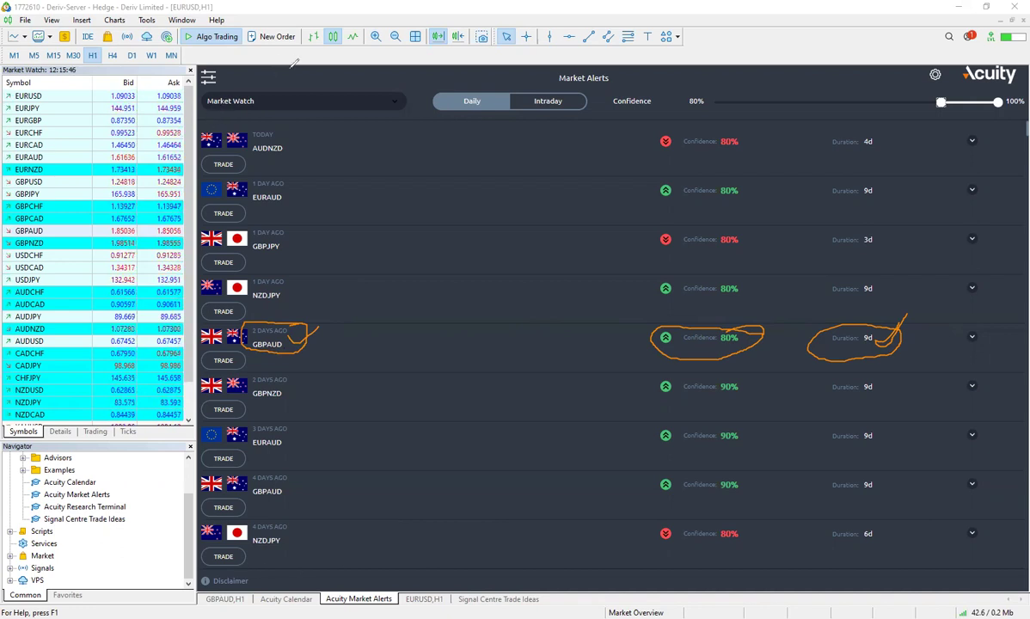
- Clear the marks and switch the GBPAUD chart to the daily timeframe to check its recent candles
left_click(225, 599)
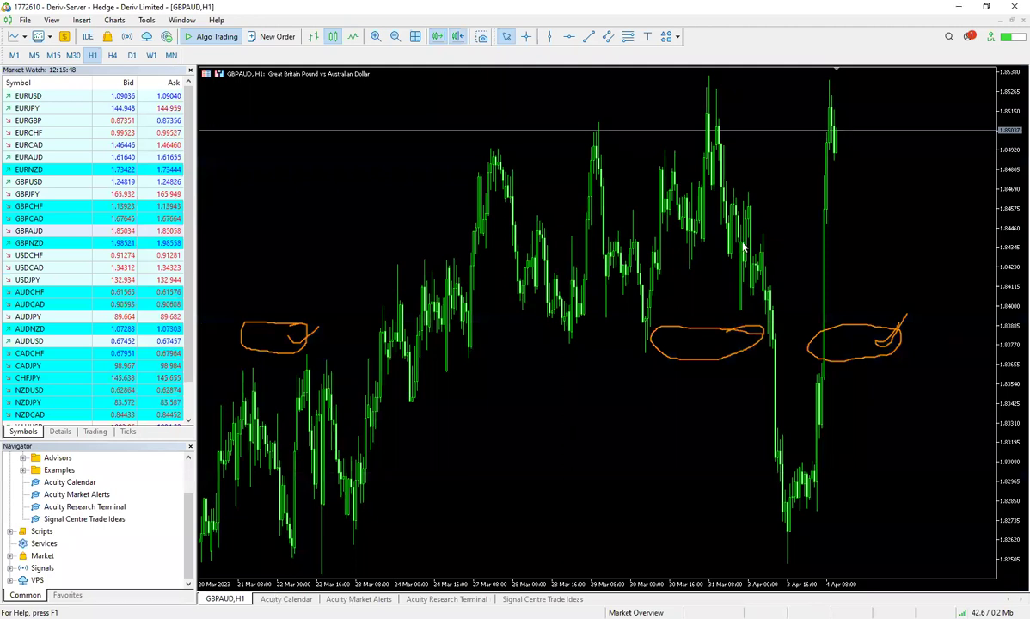
key("Escape")
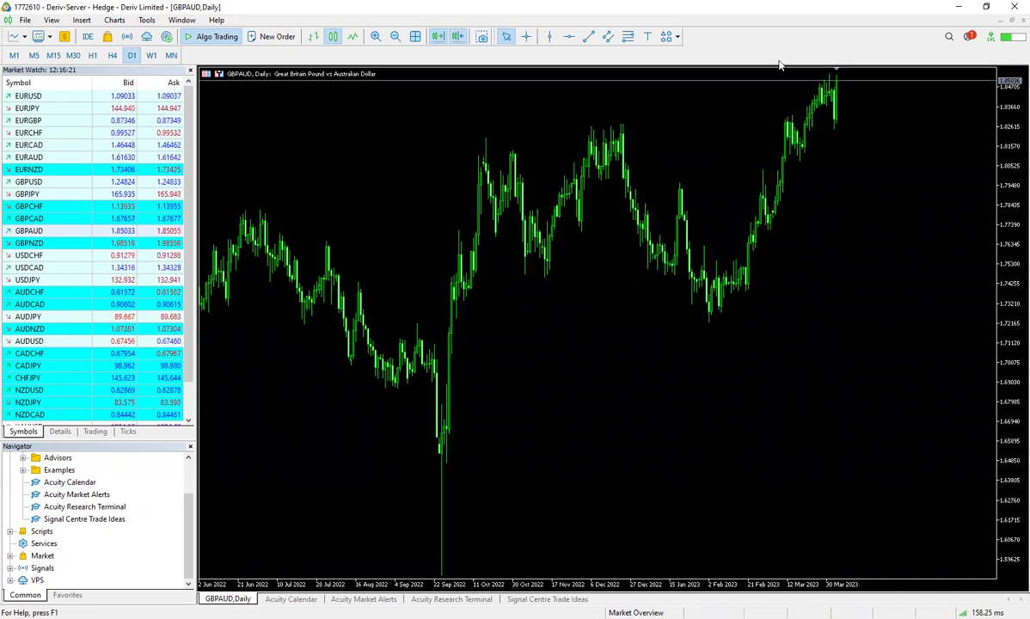
left_click(376, 38)
left_click(376, 38)
left_click(376, 38)
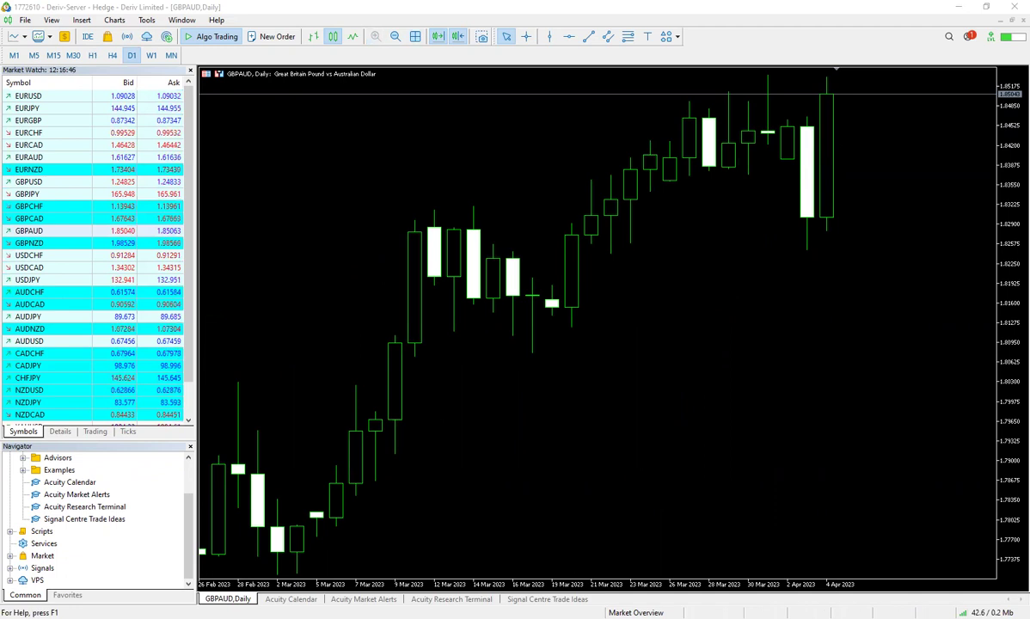
- Return to Market Alerts and filter the daily alerts to confidence from 90% to 100%
left_click(364, 599)
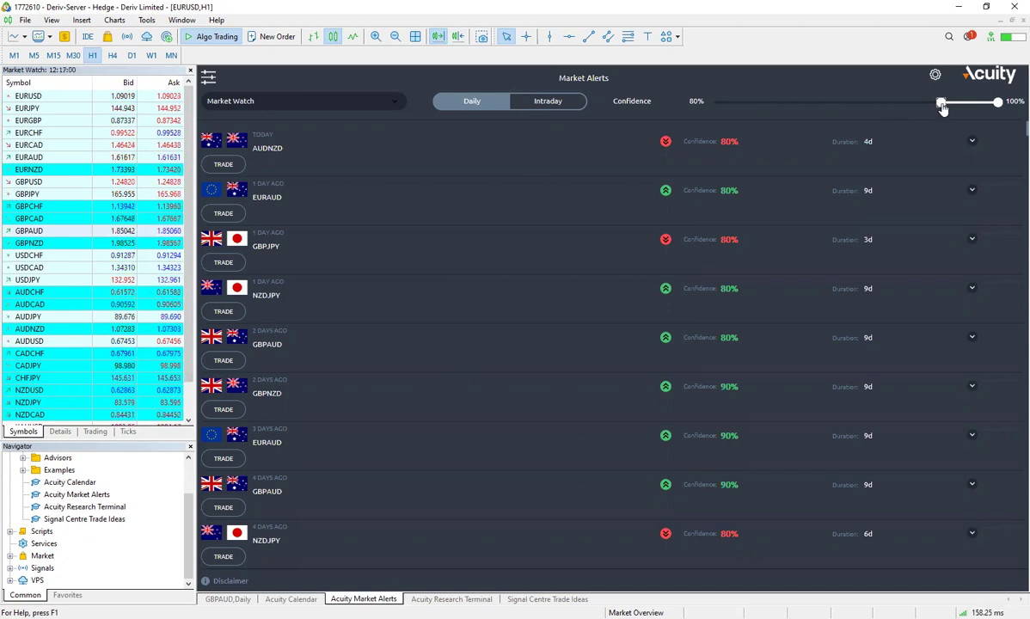
left_click_drag(943, 108, 972, 111)
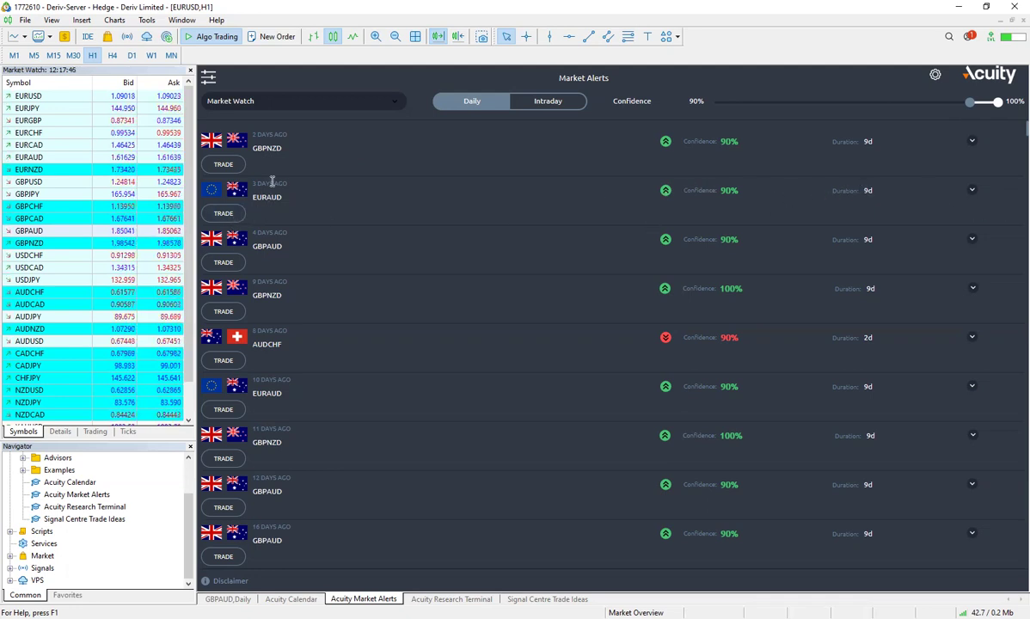
- Check EURAUD on the daily chart with a temporary mark on the candle before the sharp drop, and switch the timeframe to H1
left_click(244, 600)
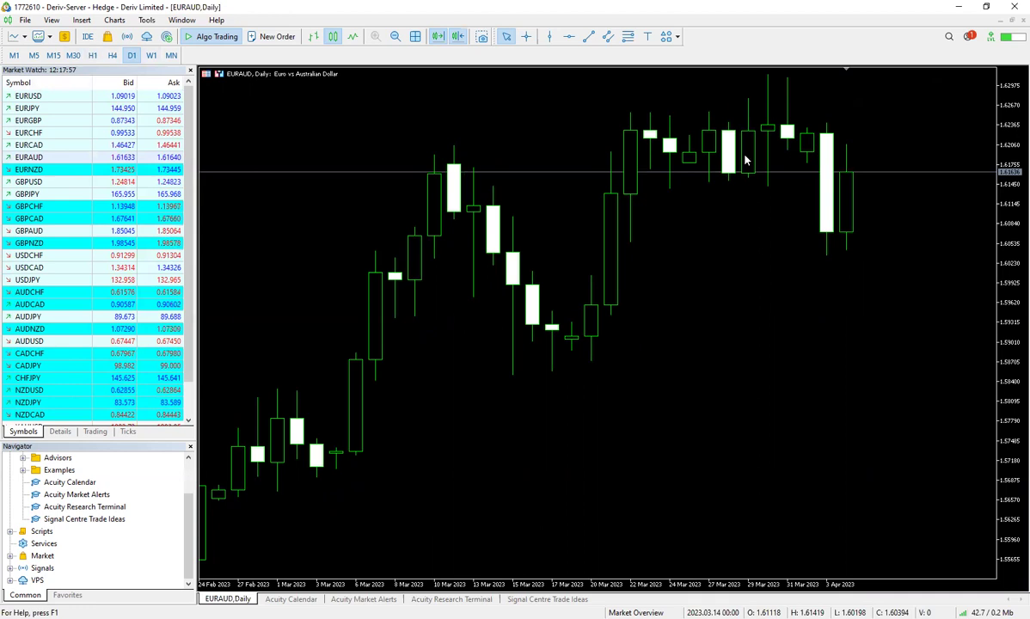
mouse_move(807, 125)
left_mouse_down()
mouse_move(817, 142)
mouse_move(808, 124)
left_mouse_up()
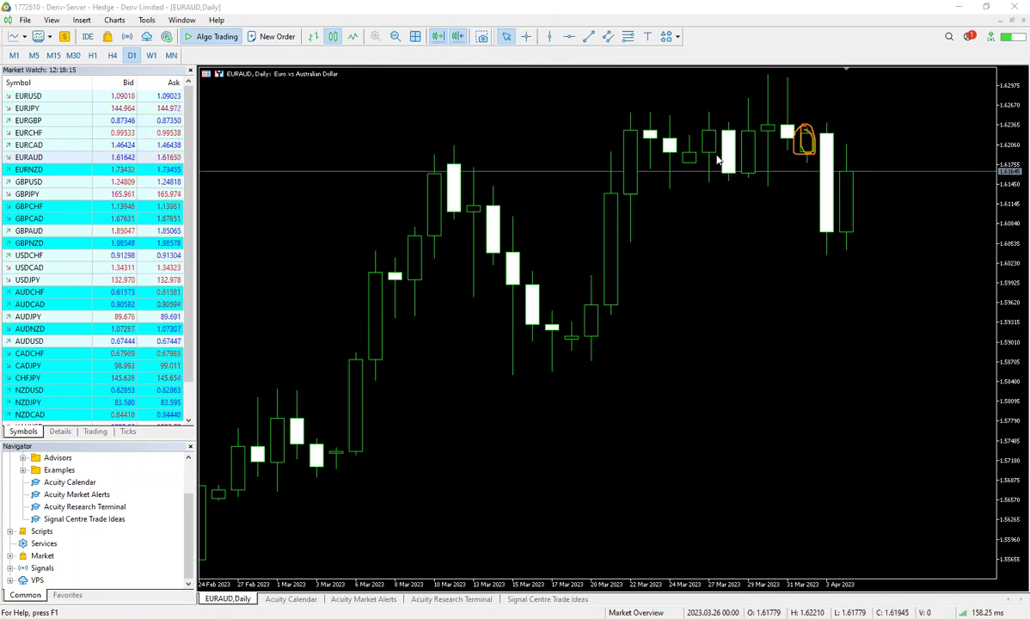
left_click(92, 56)
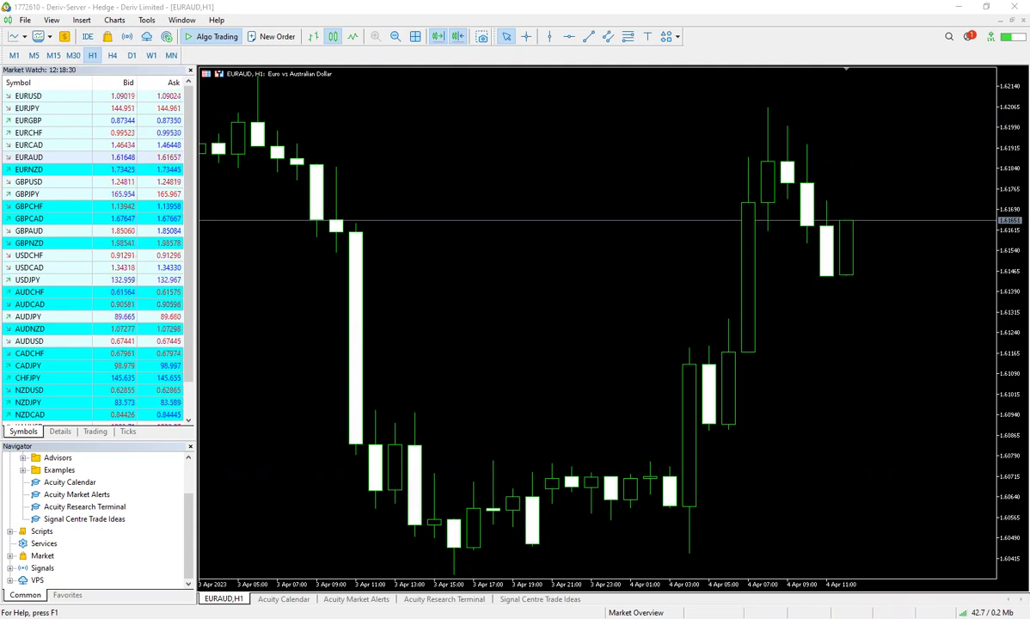
- Compare the Market Alerts list with the EURAUD H1 chart, and reset the confidence filter to 0% to 100%
left_click(375, 601)
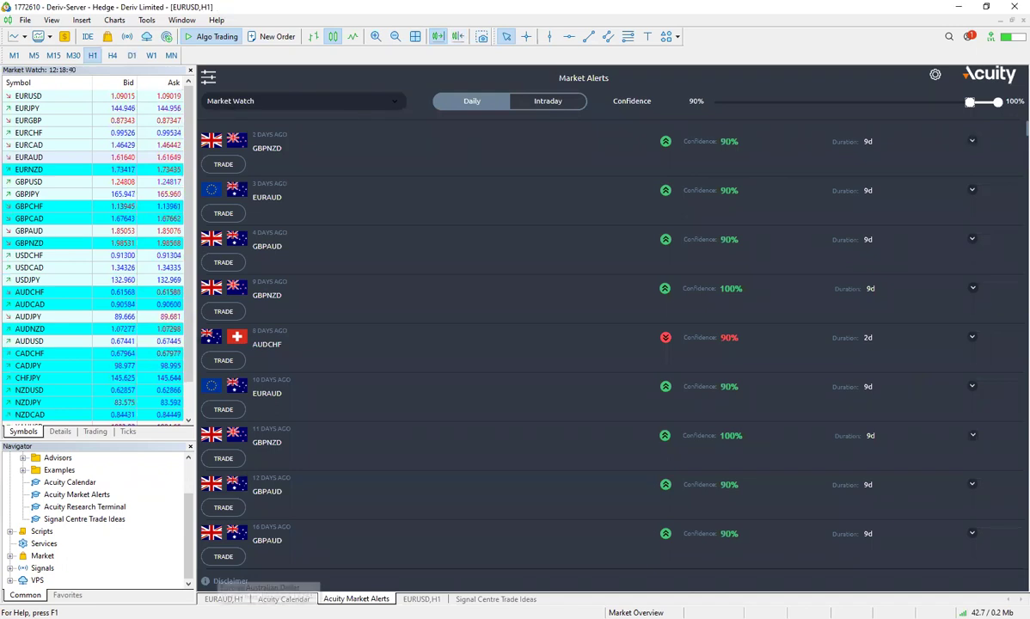
left_click(706, 423)
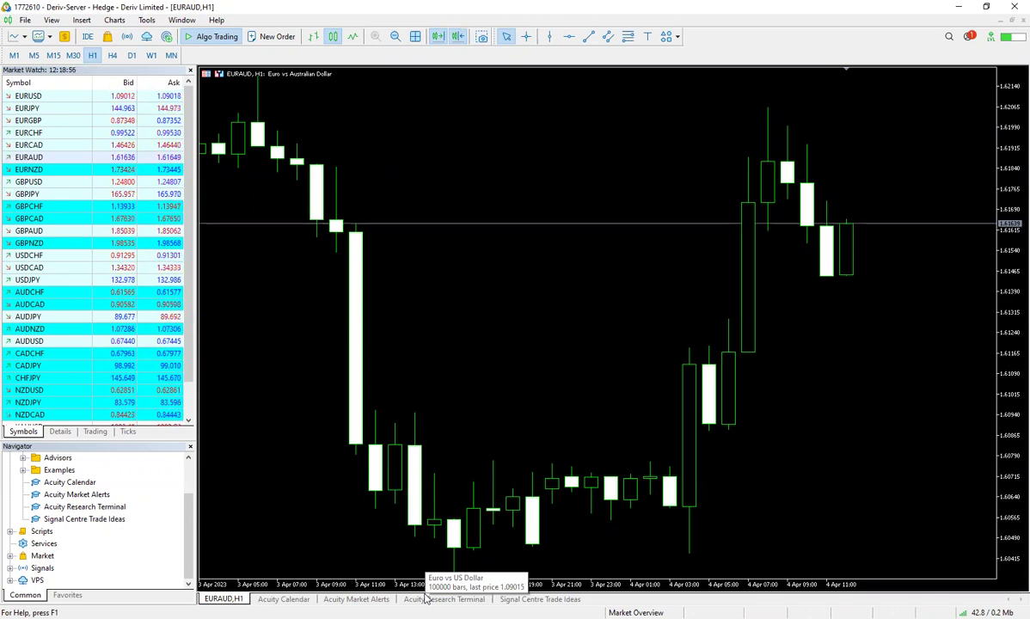
left_click(356, 599)
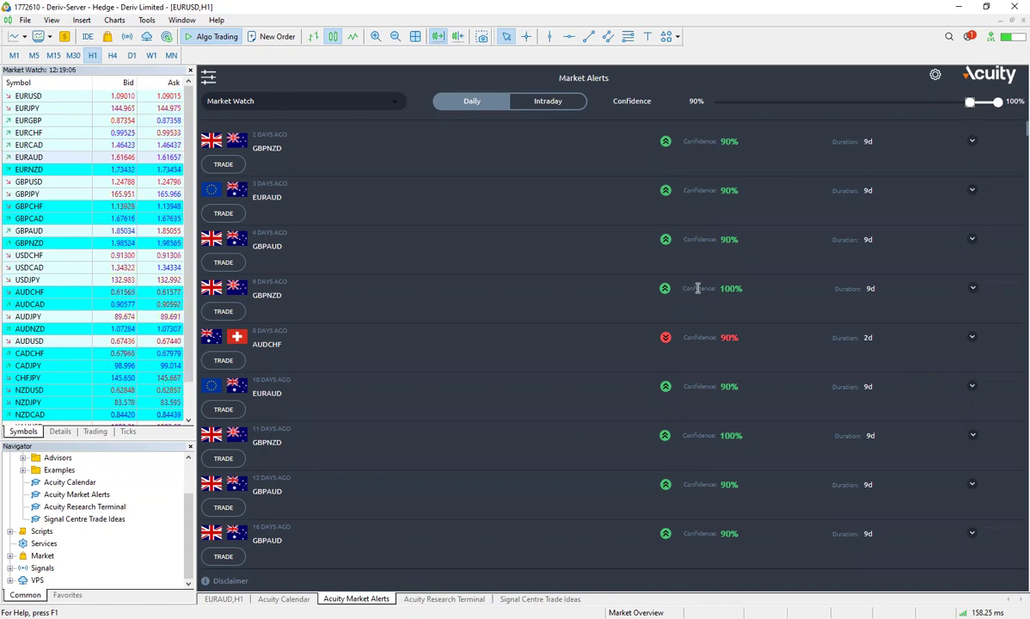
left_click_drag(970, 104, 713, 104)
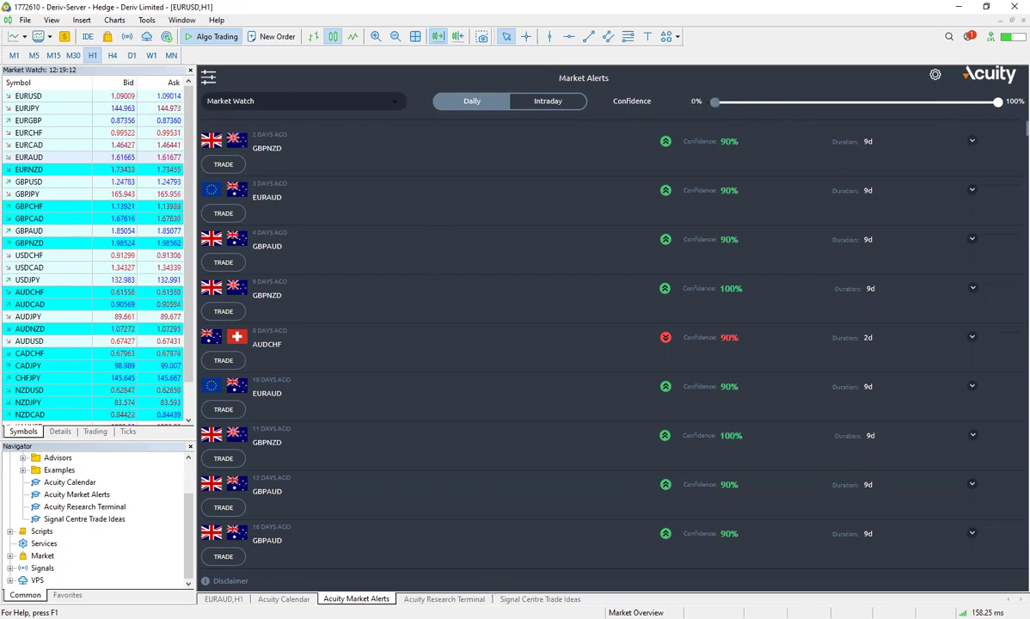
- View the Acuity Research Terminal and the Signal Centre Trade Ideas, and return to the Research Terminal
left_click(444, 598)
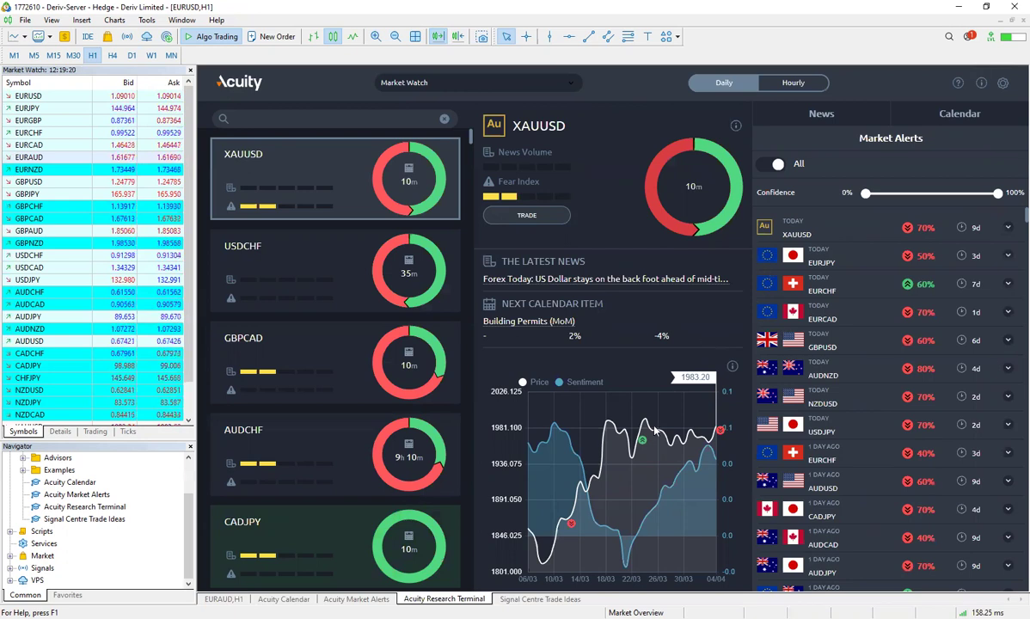
left_click(541, 598)
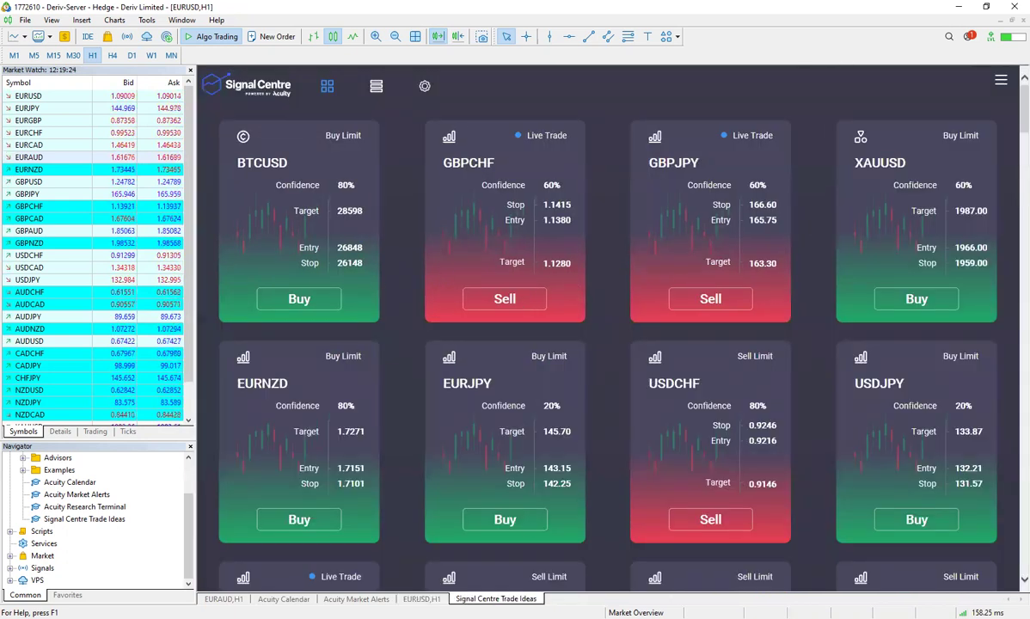
left_click(358, 598)
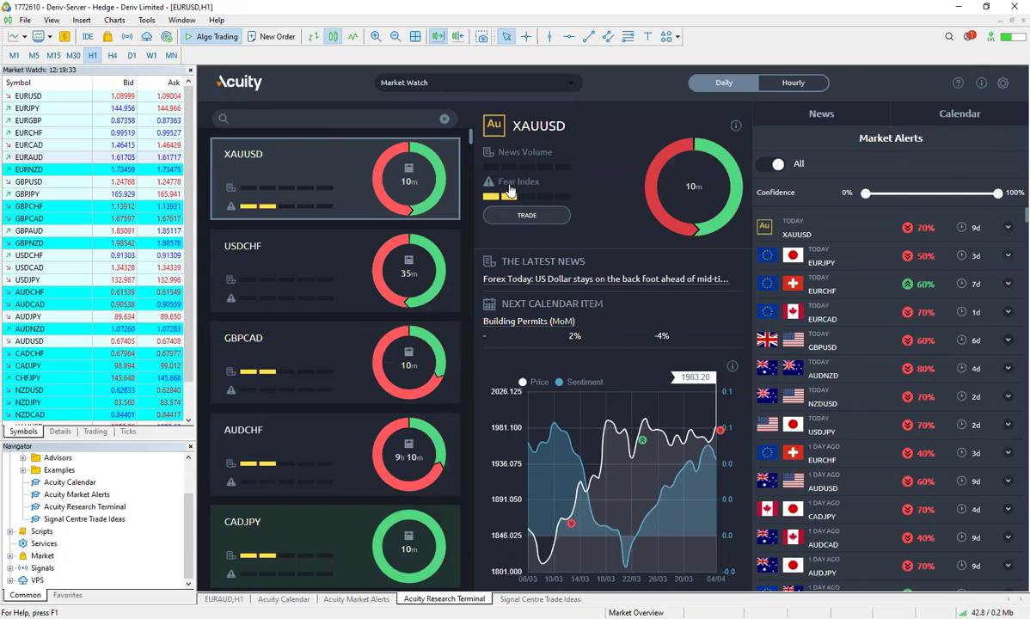
- Highlight the instrument cards with a temporary scribble, and circle the XAUUSD card's fear index bar and countdown by freehand
mouse_move(290, 584)
left_mouse_down()
mouse_move(378, 155)
mouse_move(353, 387)
mouse_move(398, 249)
left_mouse_up()
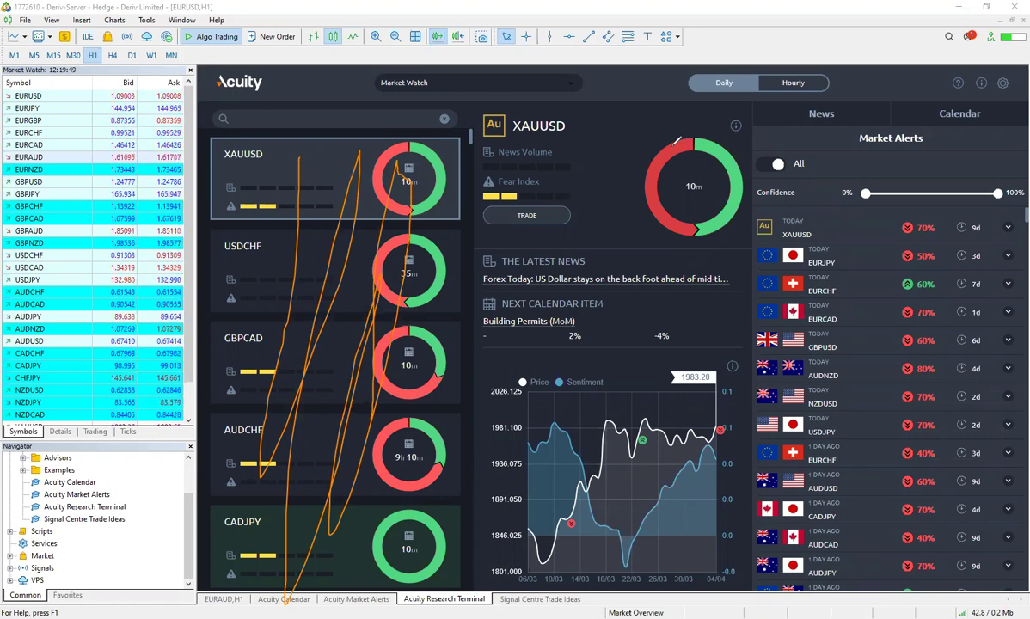
key("e")
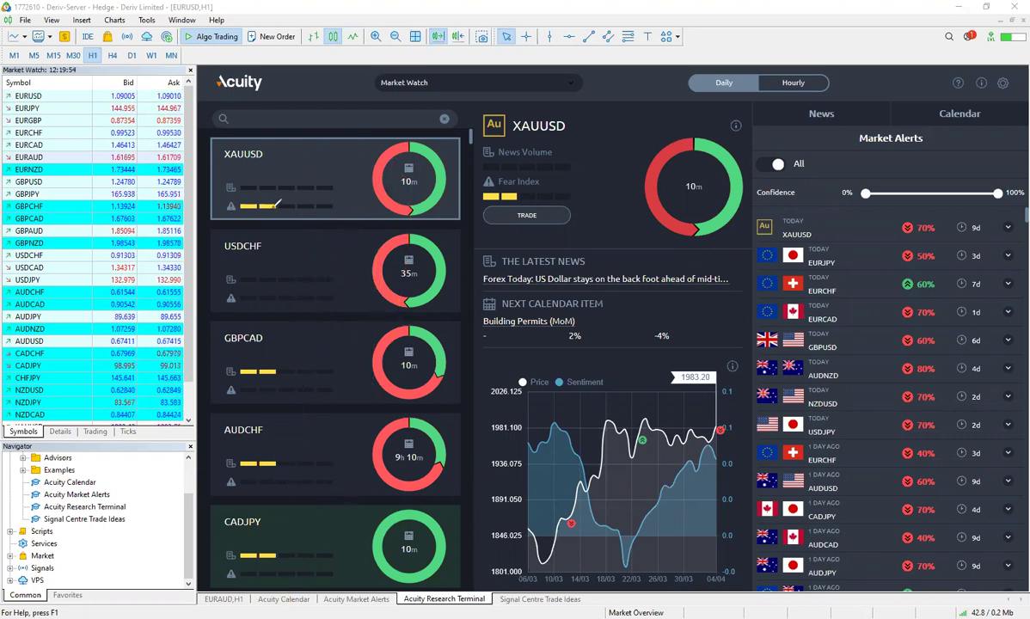
left_click_drag(265, 208, 344, 209)
left_click_drag(239, 204, 321, 203)
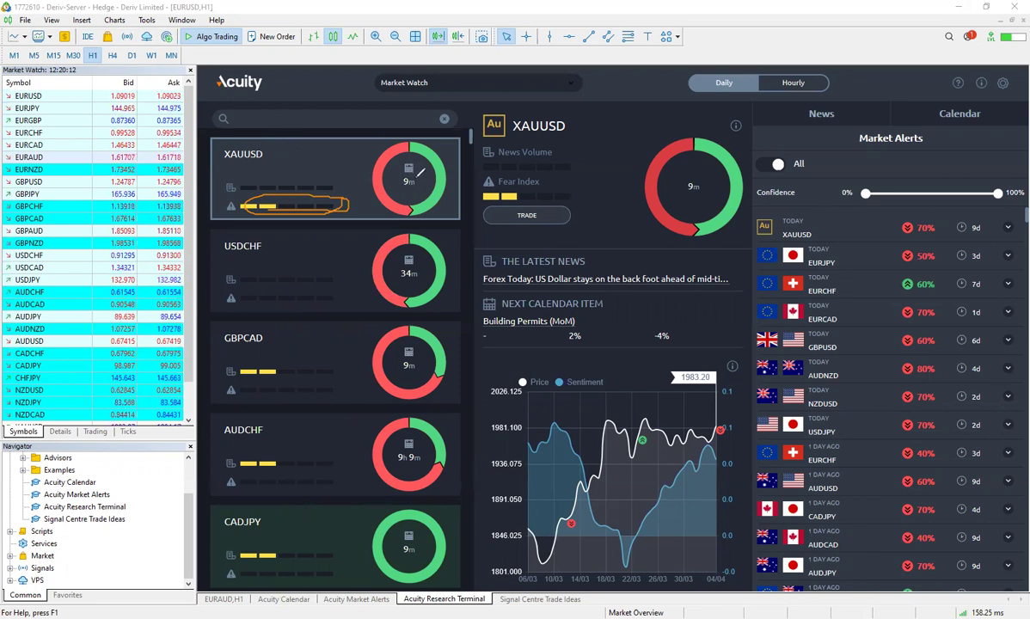
left_click_drag(416, 175, 420, 178)
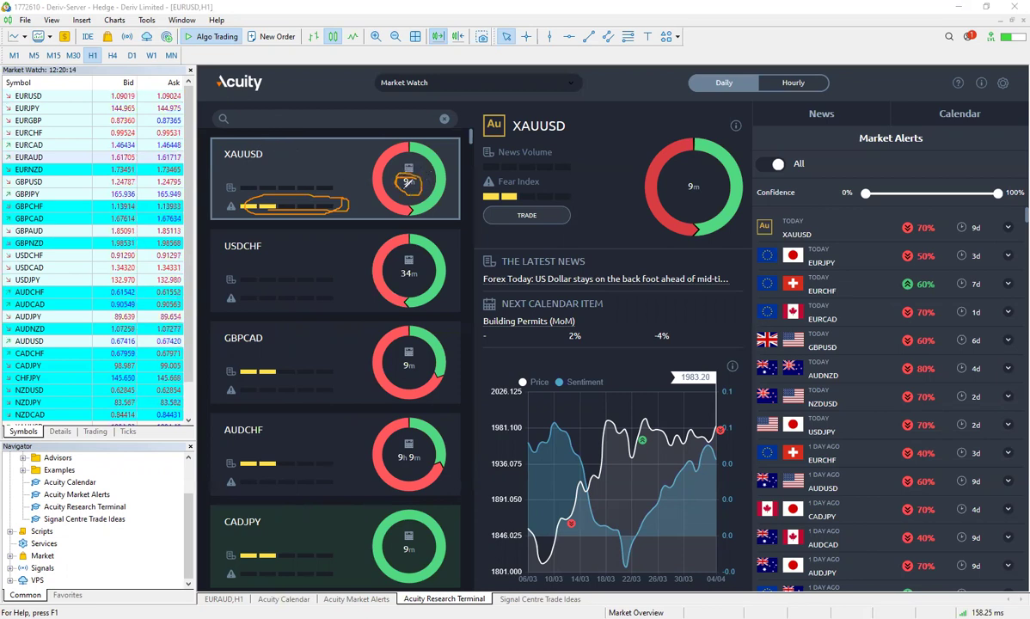
left_click_drag(420, 177, 406, 175)
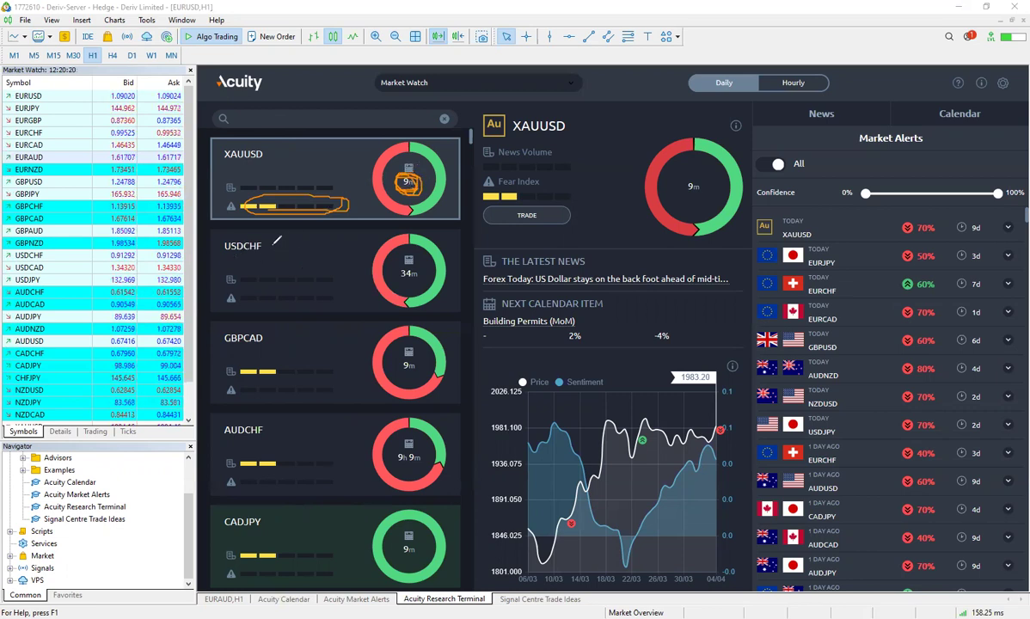
- Mark the USDCHF, GBPCAD, AUDCHF and CADJPY cards' indicators by freehand, including the USDCHF and GBPCAD countdowns, and clear all the marks
mouse_move(272, 247)
left_mouse_down()
mouse_move(213, 242)
mouse_move(276, 248)
left_mouse_up()
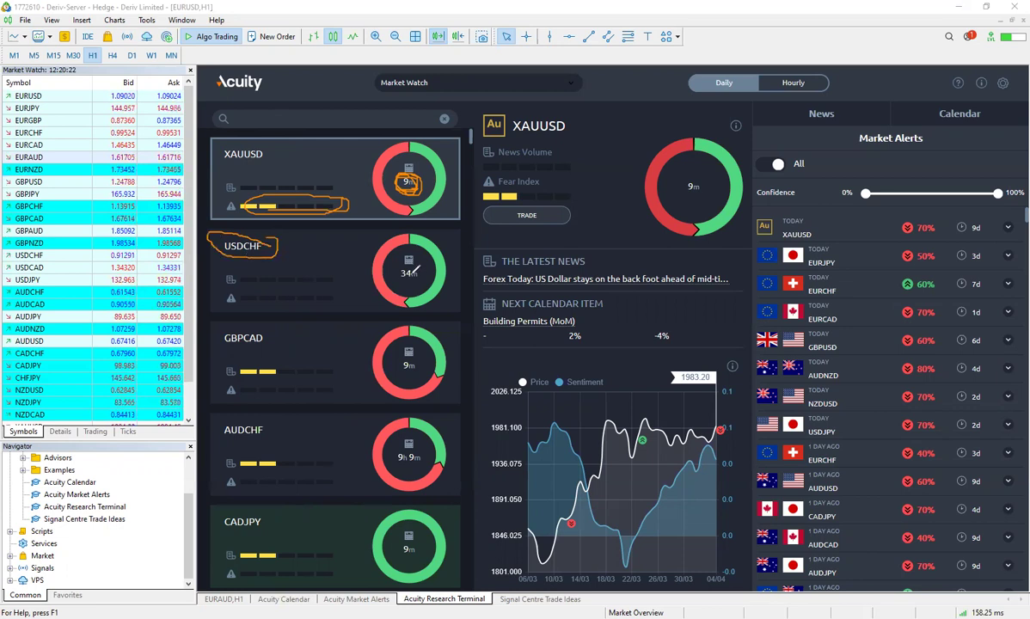
mouse_move(438, 263)
left_mouse_down()
mouse_move(412, 259)
mouse_move(395, 275)
mouse_move(435, 268)
left_mouse_up()
mouse_move(244, 297)
left_mouse_down()
mouse_move(341, 299)
mouse_move(254, 294)
left_mouse_up()
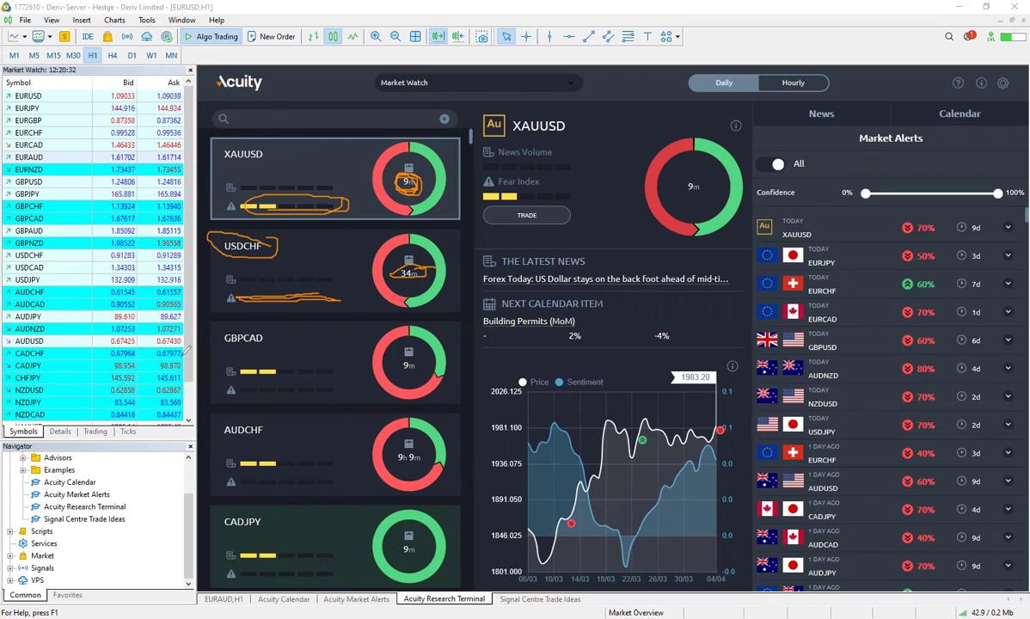
left_click_drag(415, 358, 432, 360)
mouse_move(281, 370)
left_mouse_down()
mouse_move(309, 344)
mouse_move(289, 375)
left_mouse_up()
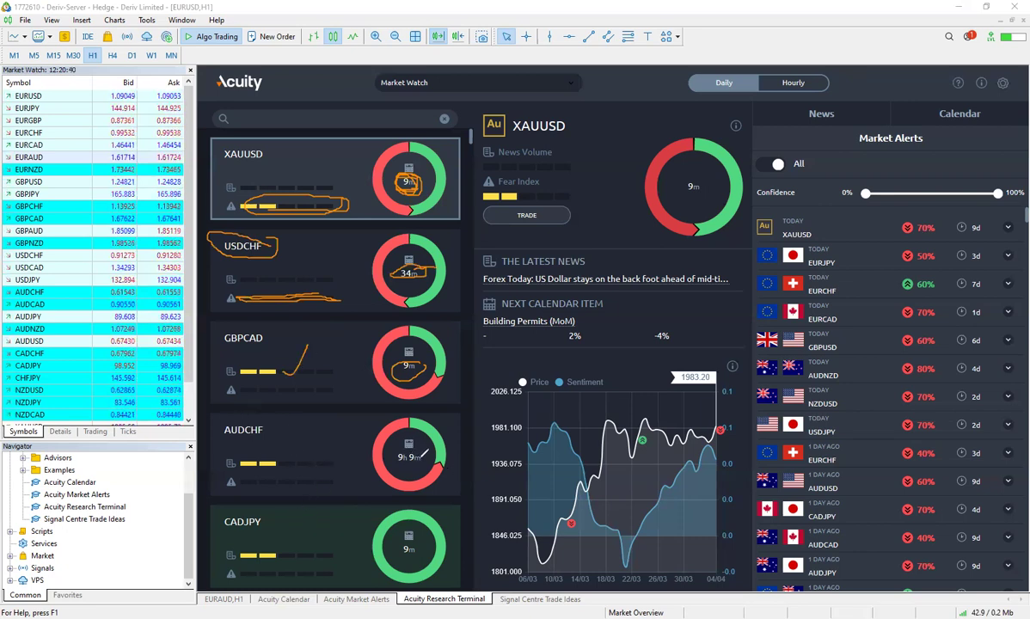
left_click_drag(292, 469, 327, 443)
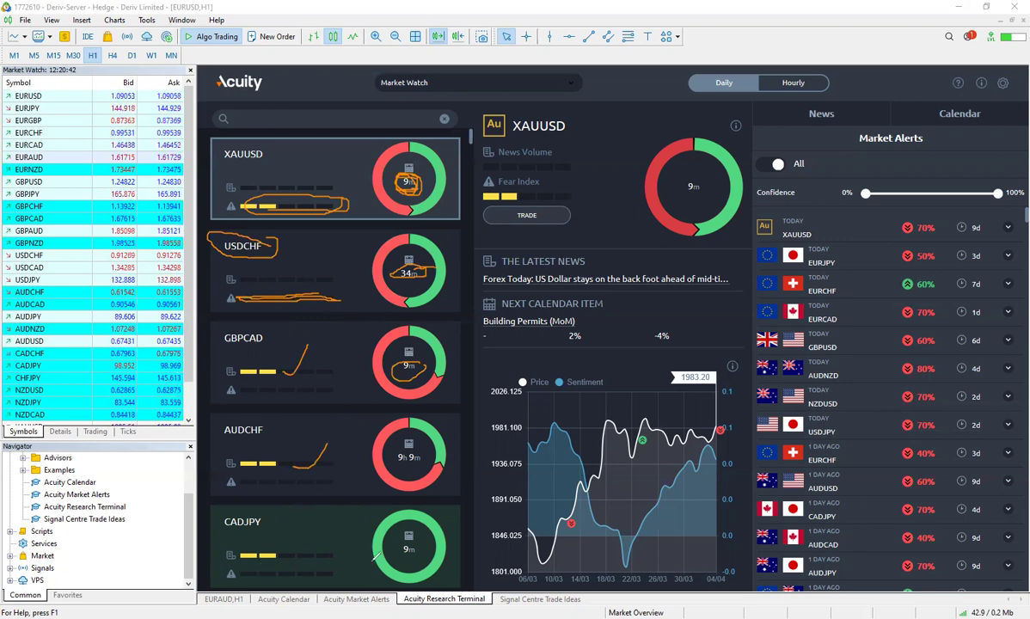
left_click_drag(277, 552, 312, 510)
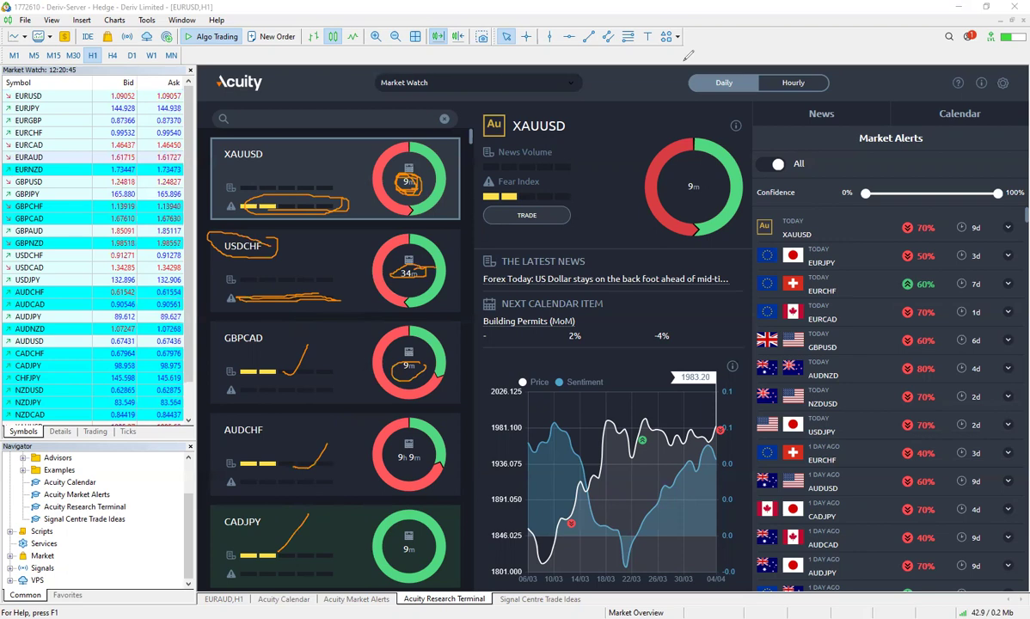
key("e")
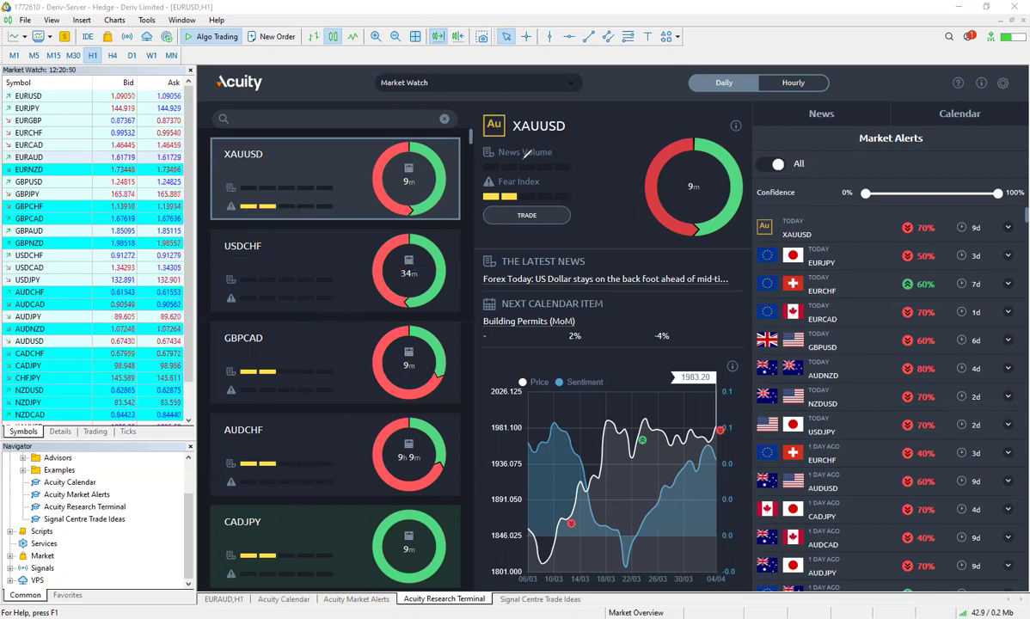
- Mark the news volume and fear index bars of XAUUSD by freehand on both its card and its detail view
left_click_drag(243, 188, 324, 186)
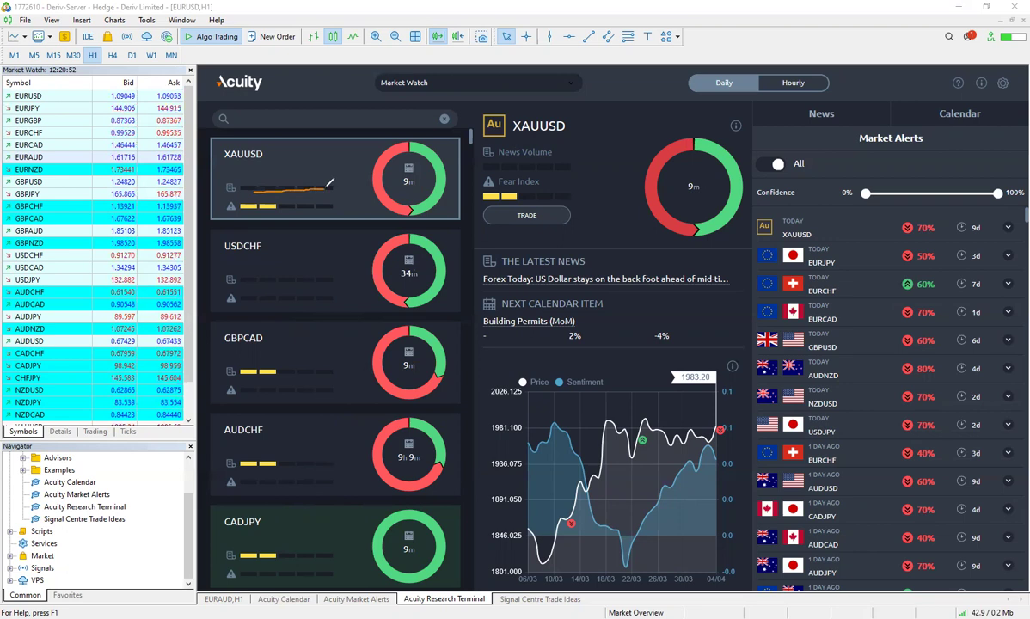
left_click_drag(504, 168, 568, 163)
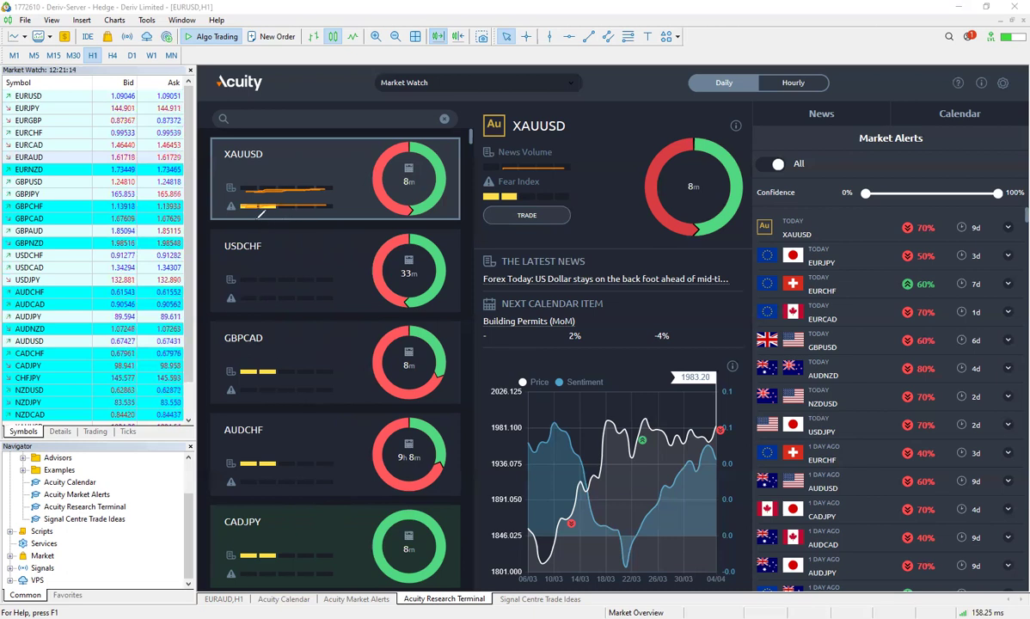
left_click_drag(257, 205, 331, 208)
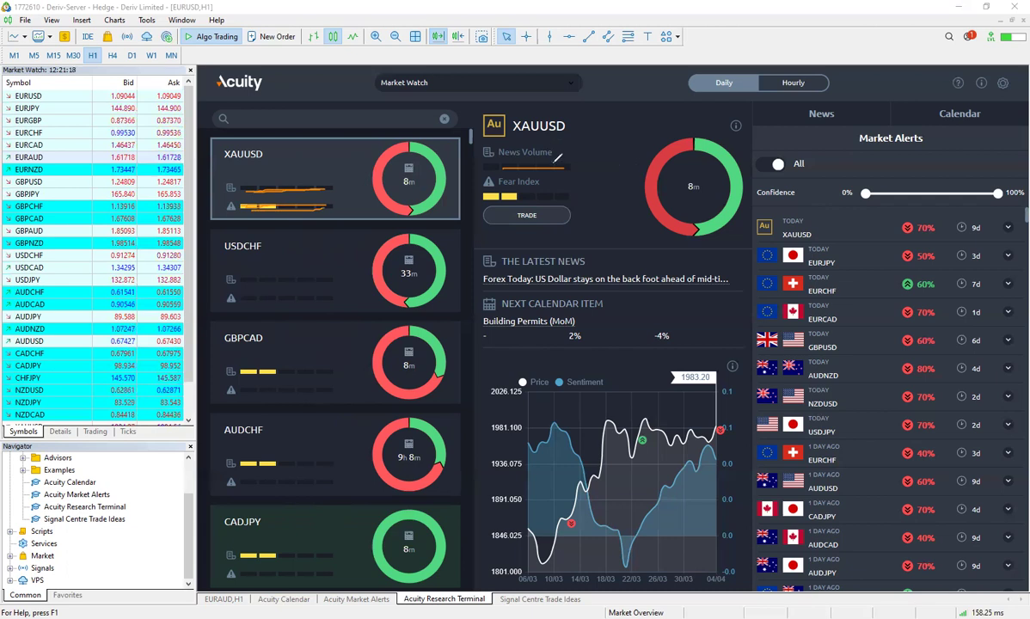
left_click_drag(568, 149, 499, 158)
left_click_drag(484, 199, 592, 197)
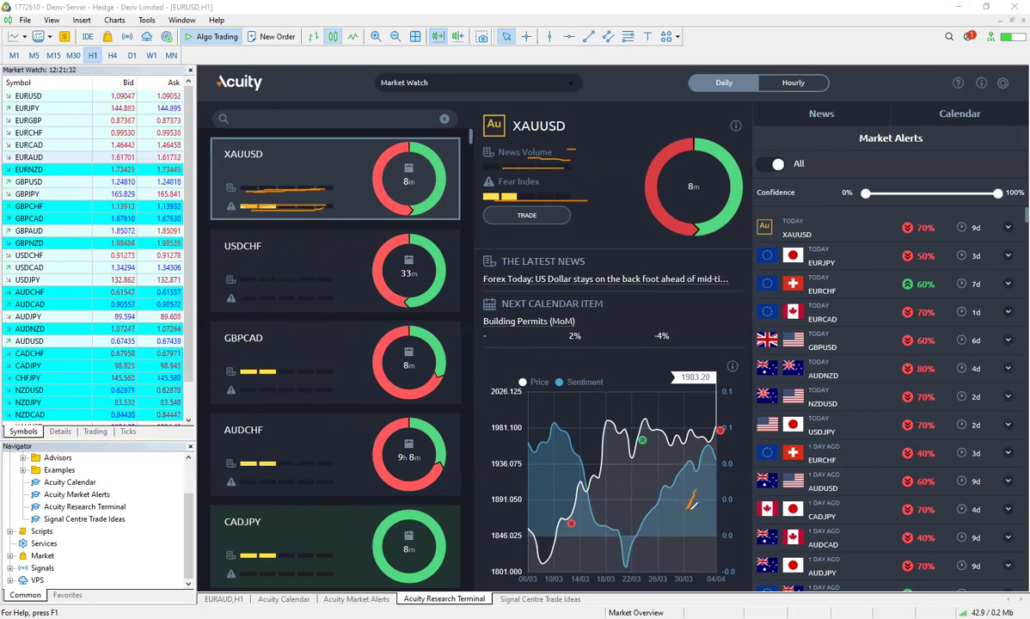
- Mark the sentiment areas on XAUUSD's price and sentiment graph and a rising line beside its name by freehand, and clear all marks
mouse_move(679, 484)
left_mouse_down()
mouse_move(698, 484)
mouse_move(692, 497)
mouse_move(701, 481)
mouse_move(697, 508)
mouse_move(707, 472)
mouse_move(713, 503)
mouse_move(694, 519)
left_mouse_up()
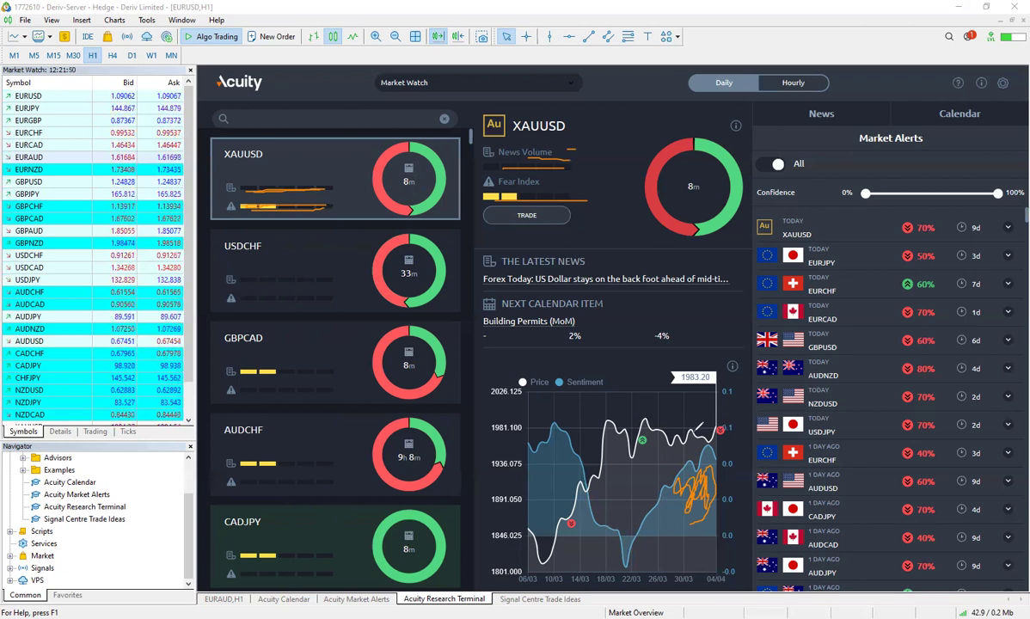
left_click_drag(672, 528, 634, 534)
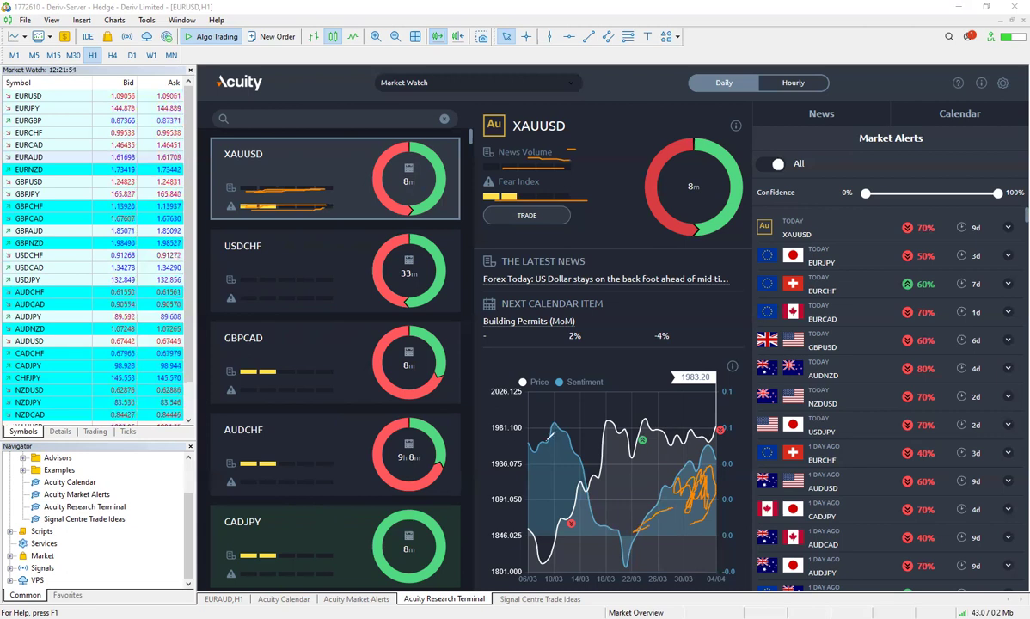
mouse_move(549, 449)
left_mouse_down()
mouse_move(558, 423)
mouse_move(564, 456)
left_mouse_up()
mouse_move(575, 552)
left_mouse_down()
mouse_move(546, 555)
mouse_move(580, 549)
left_mouse_up()
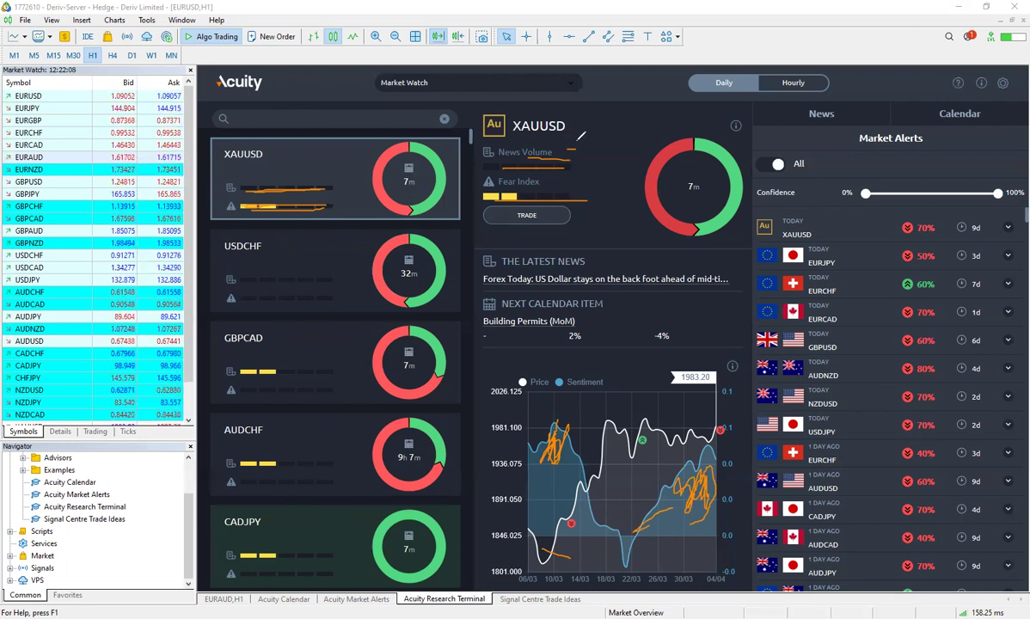
left_click_drag(576, 138, 610, 113)
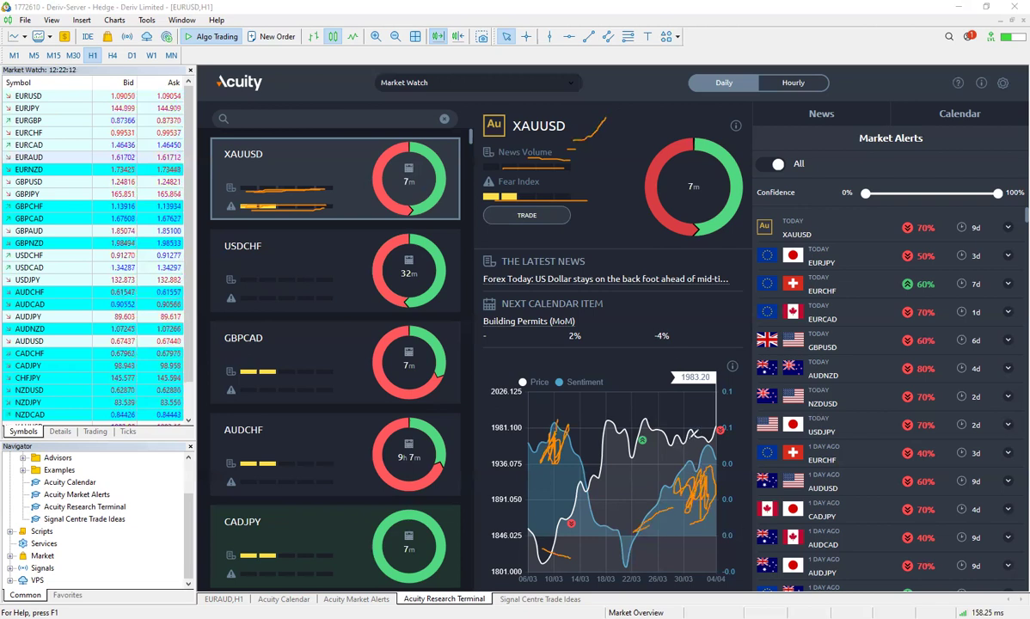
mouse_move(677, 517)
left_mouse_down()
mouse_move(620, 534)
mouse_move(630, 506)
mouse_move(635, 535)
mouse_move(682, 493)
left_mouse_up()
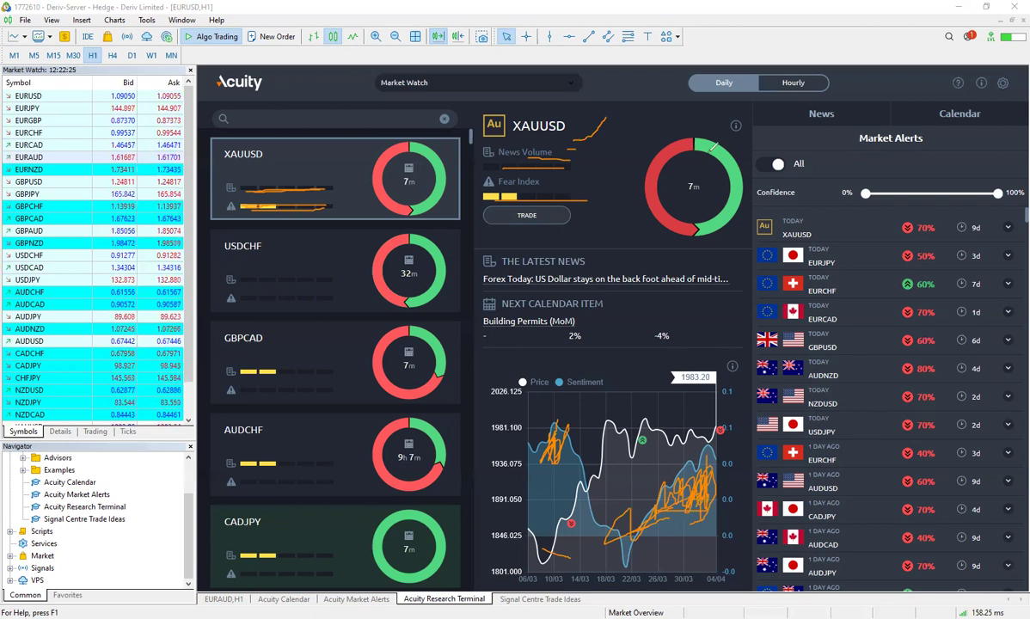
key("e")
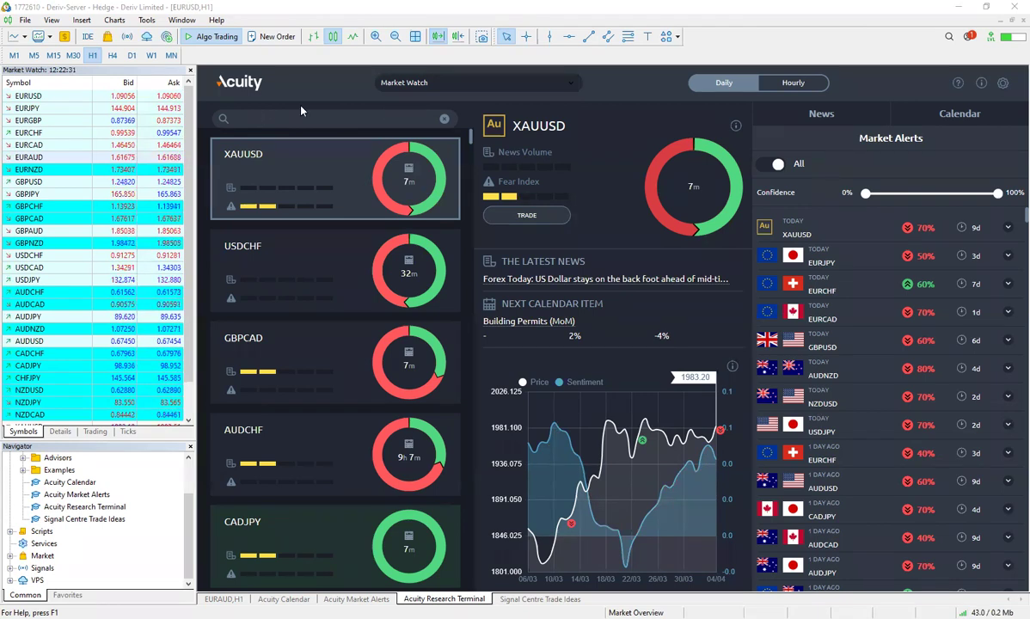
- Highlight the instrument search field, search for "gbpcad", and mark the latest sentiment peak on the GBPCAD graph by freehand
mouse_move(228, 119)
left_mouse_down()
mouse_move(412, 119)
mouse_move(272, 109)
mouse_move(419, 119)
left_mouse_up()
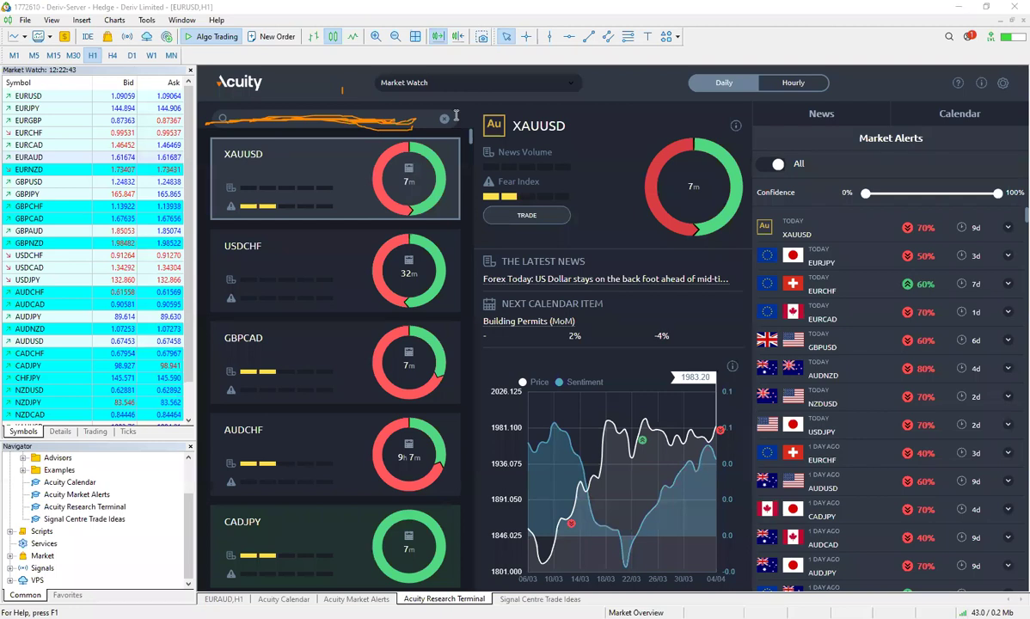
left_click(241, 115)
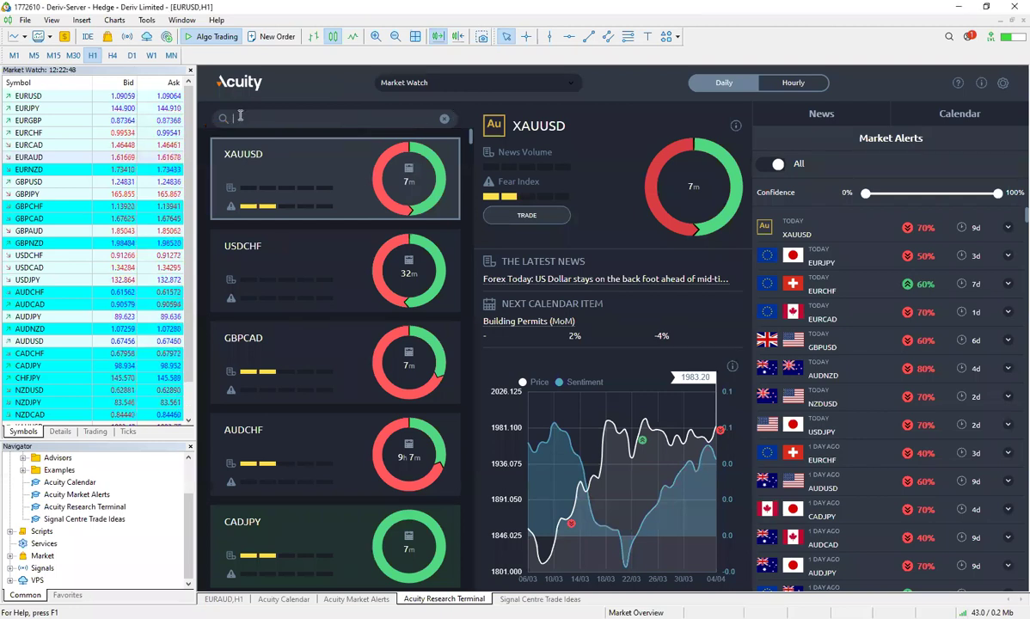
type("gbp")
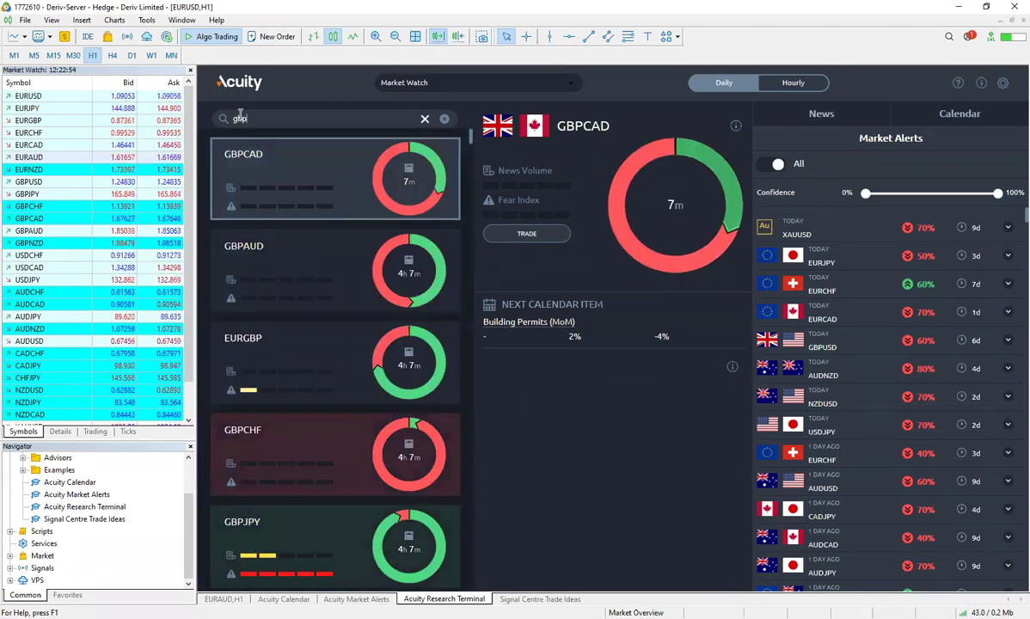
type("cad")
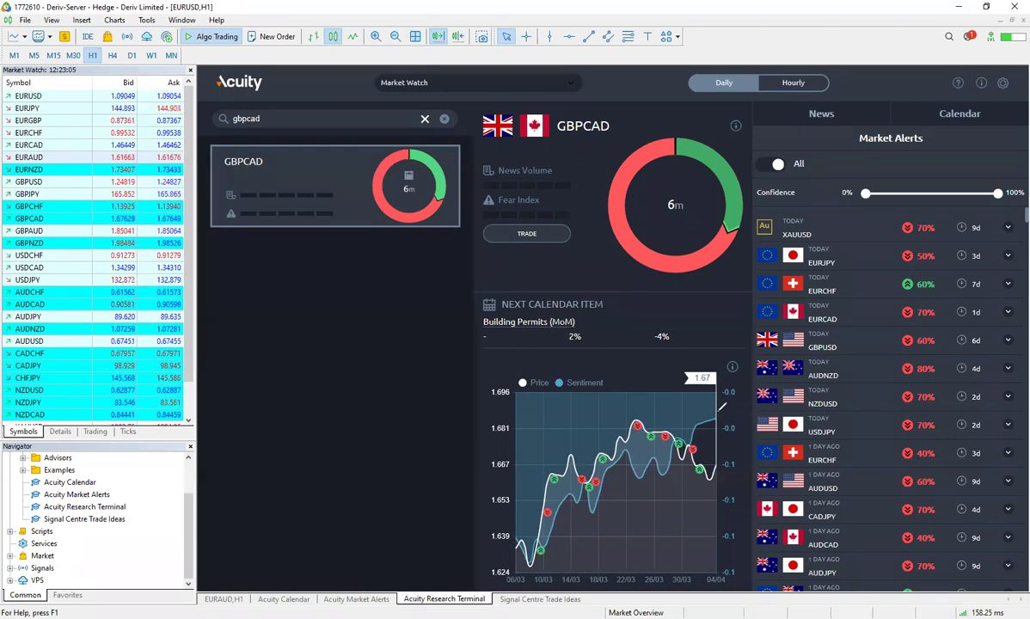
mouse_move(717, 411)
left_mouse_down()
mouse_move(698, 406)
mouse_move(714, 422)
left_mouse_up()
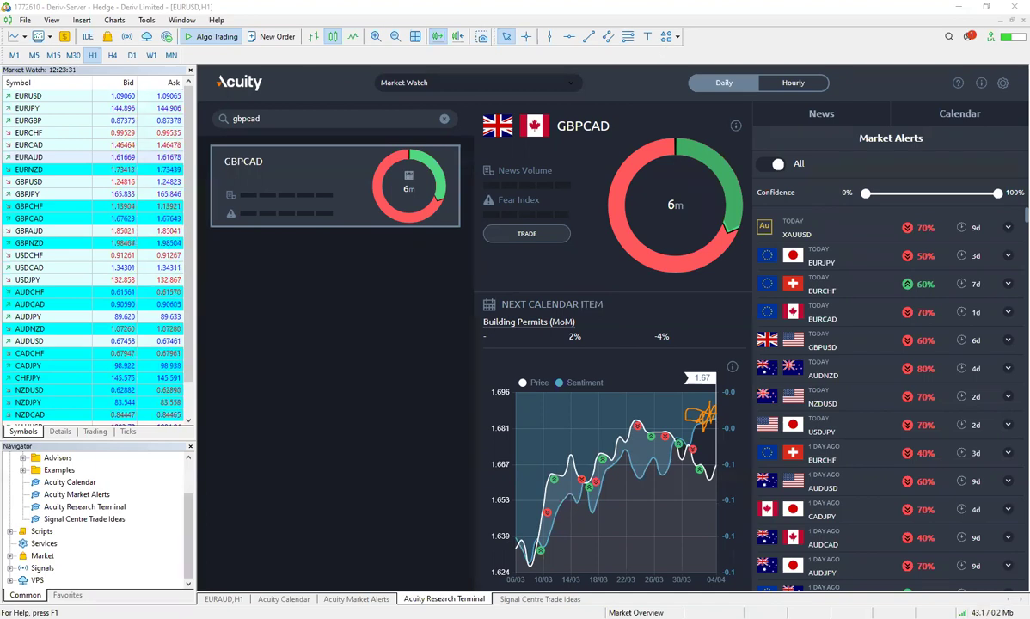
- Show the GBPCAD H1 price chart, circle its 30–31 March highs with a temporary mark, clear it and return to the Research Terminal
left_click(239, 600)
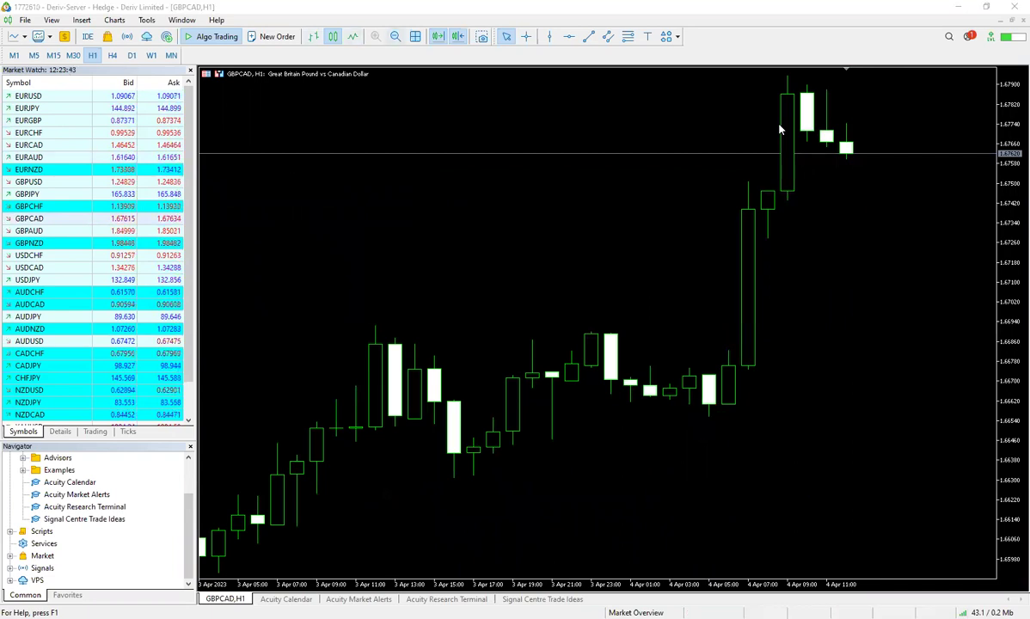
key("minus")
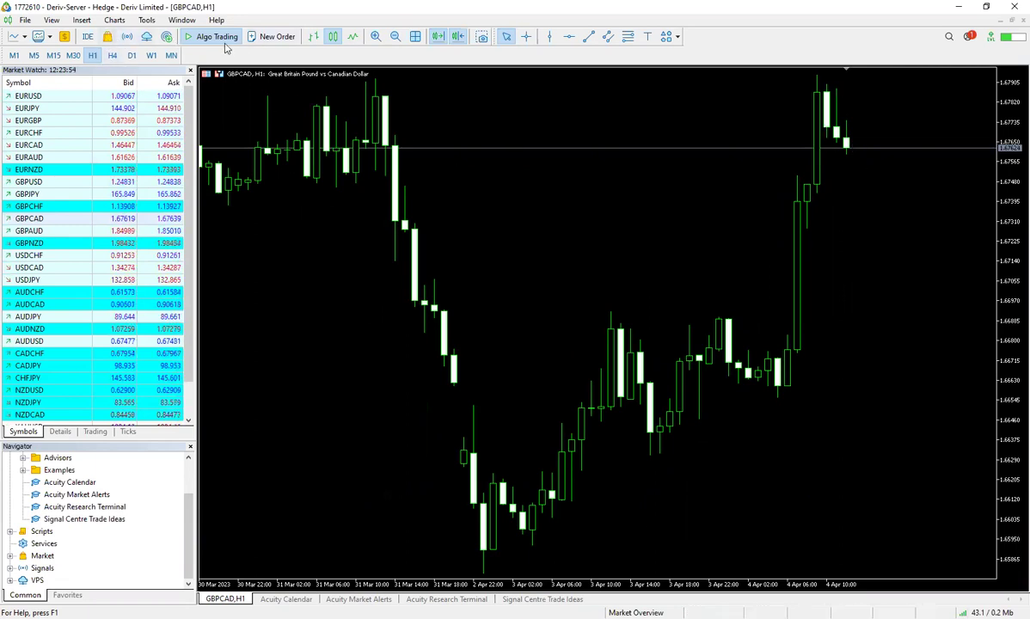
key("minus")
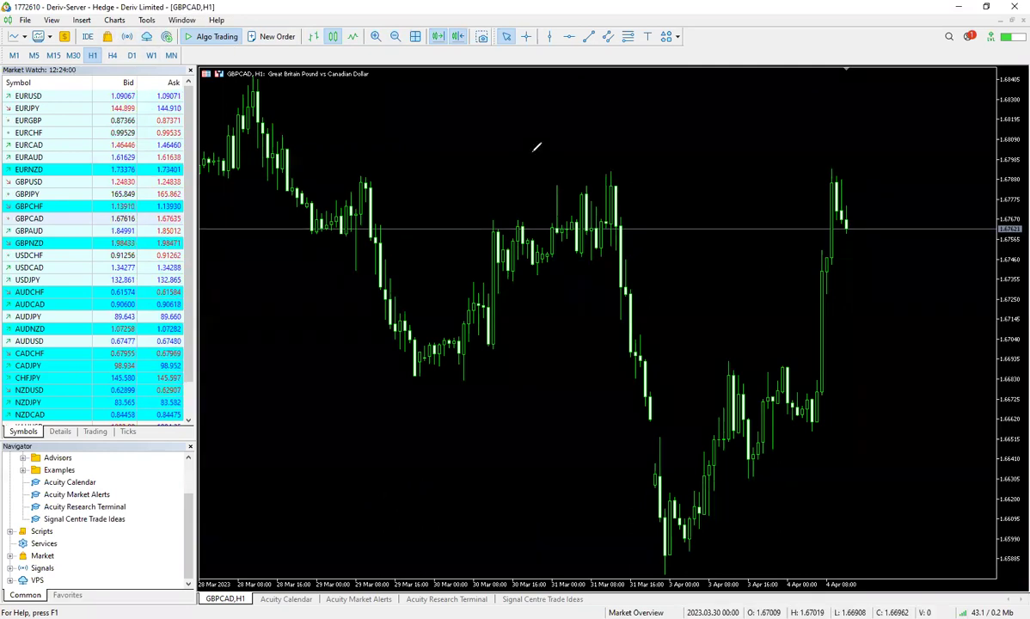
left_click_drag(589, 168, 638, 176)
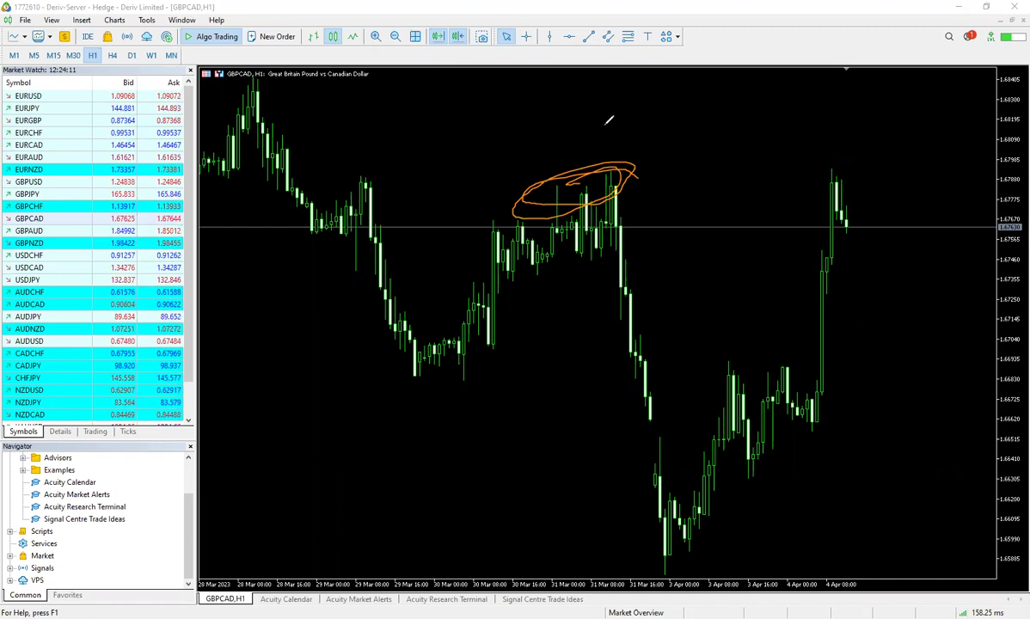
key("Escape")
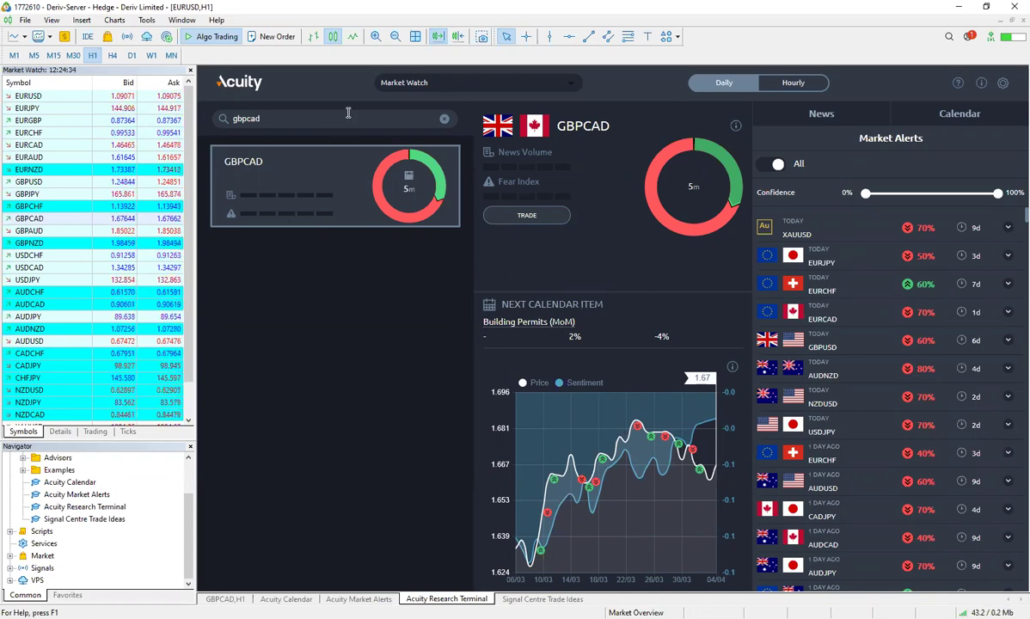
- Clear the instrument search and set the Market Alerts minimum confidence to 80%
left_click(444, 118)
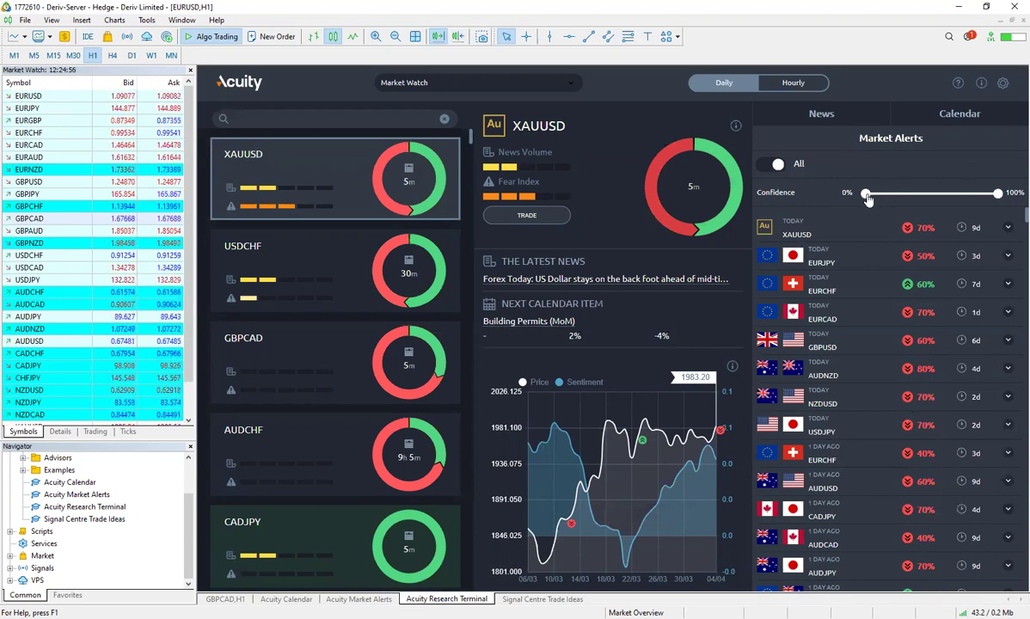
left_click_drag(866, 192, 966, 202)
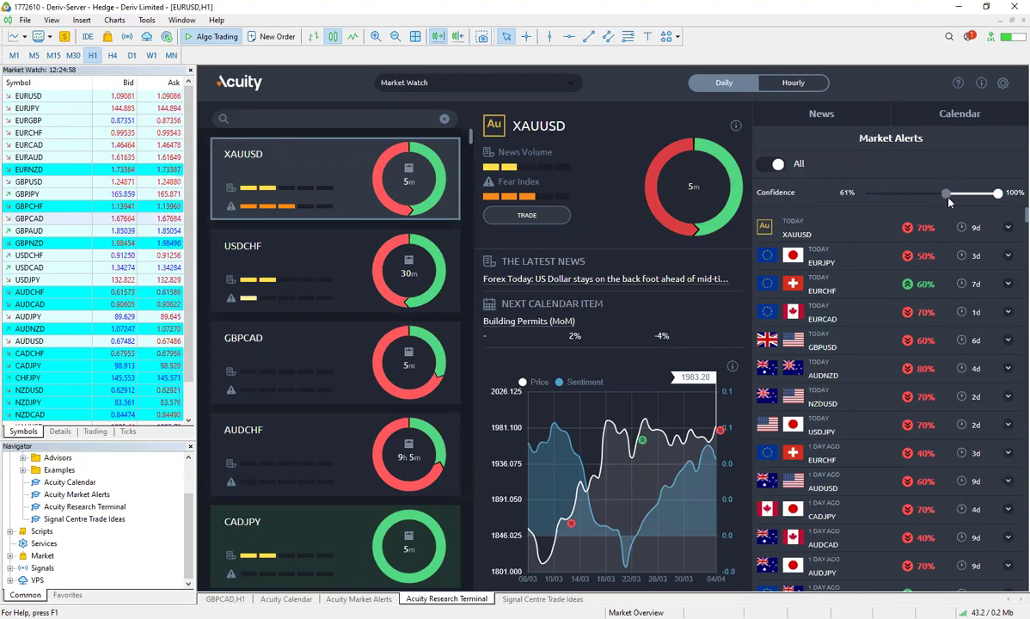
left_click_drag(949, 201, 974, 203)
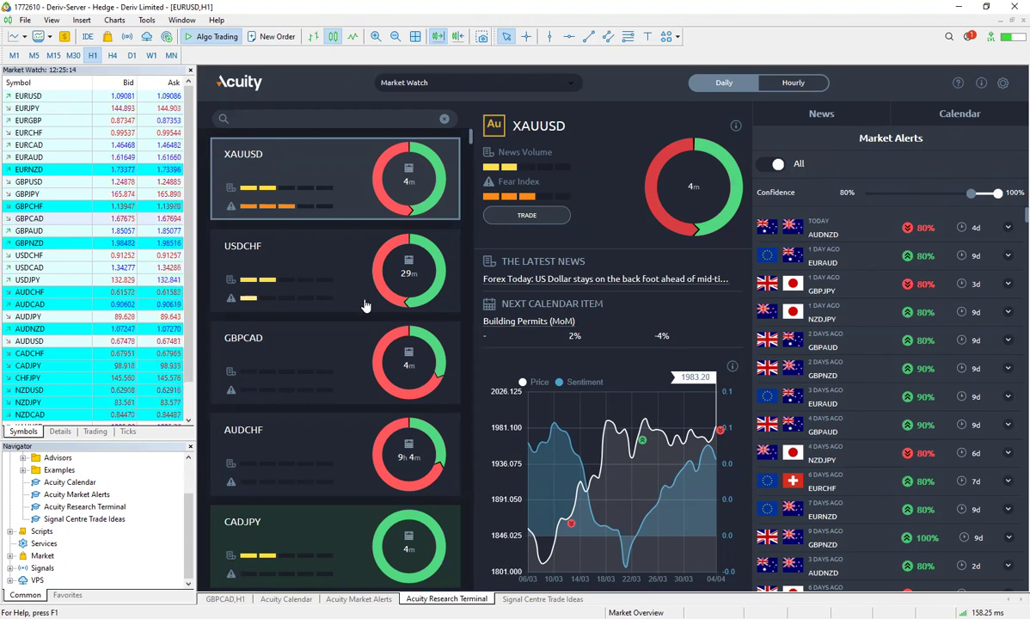
- View the Signal Centre Trade Ideas, load XAUUSD into the GBPCAD H1 chart, and compare the gold chart with its trade idea
left_click(542, 599)
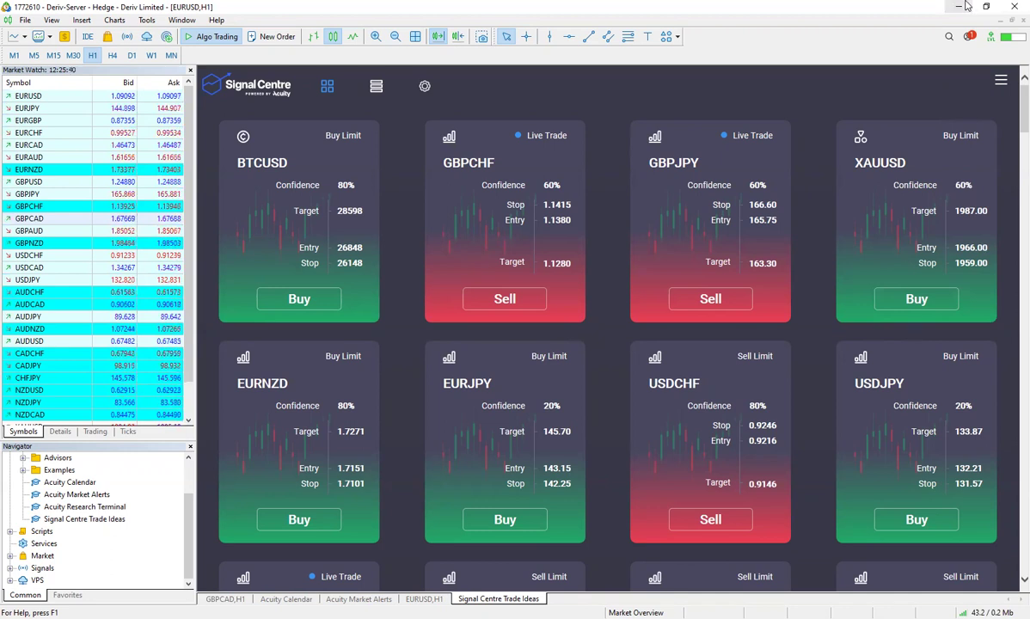
left_click(220, 599)
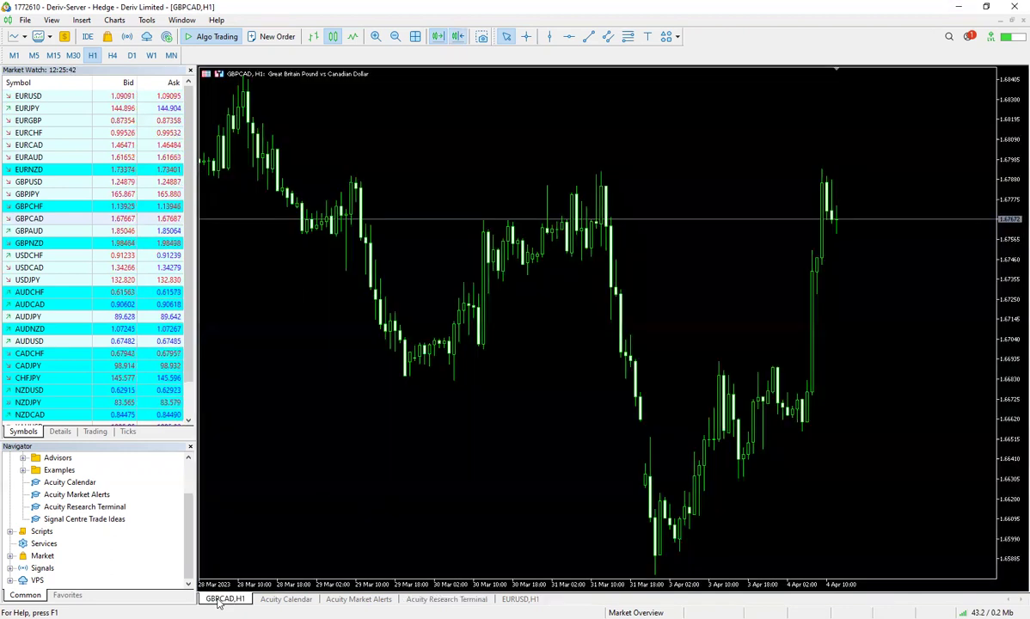
scroll(188, 395, "down", 1)
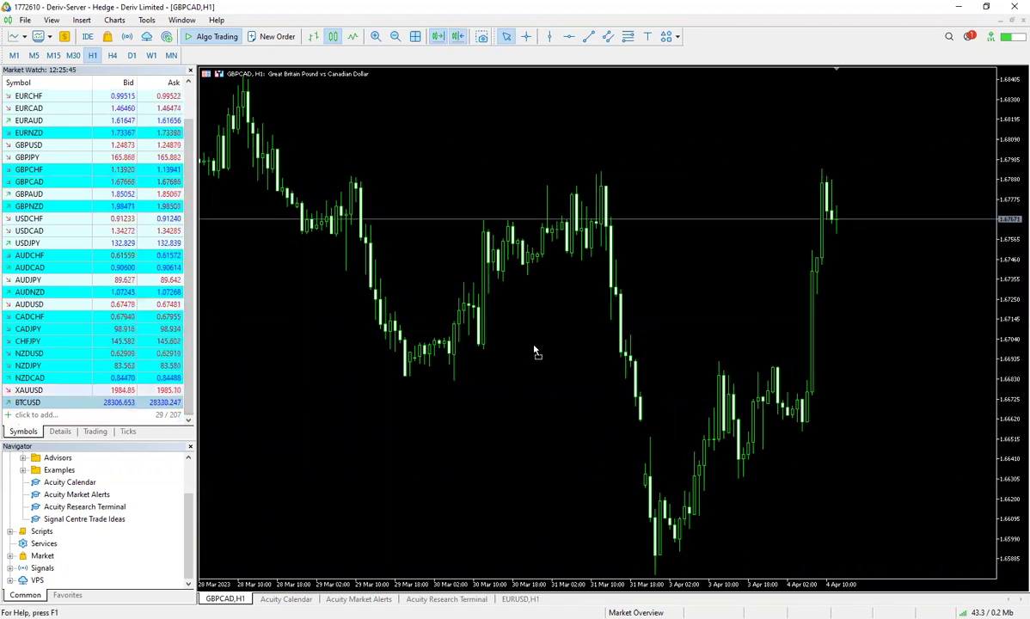
left_click_drag(534, 351, 534, 352)
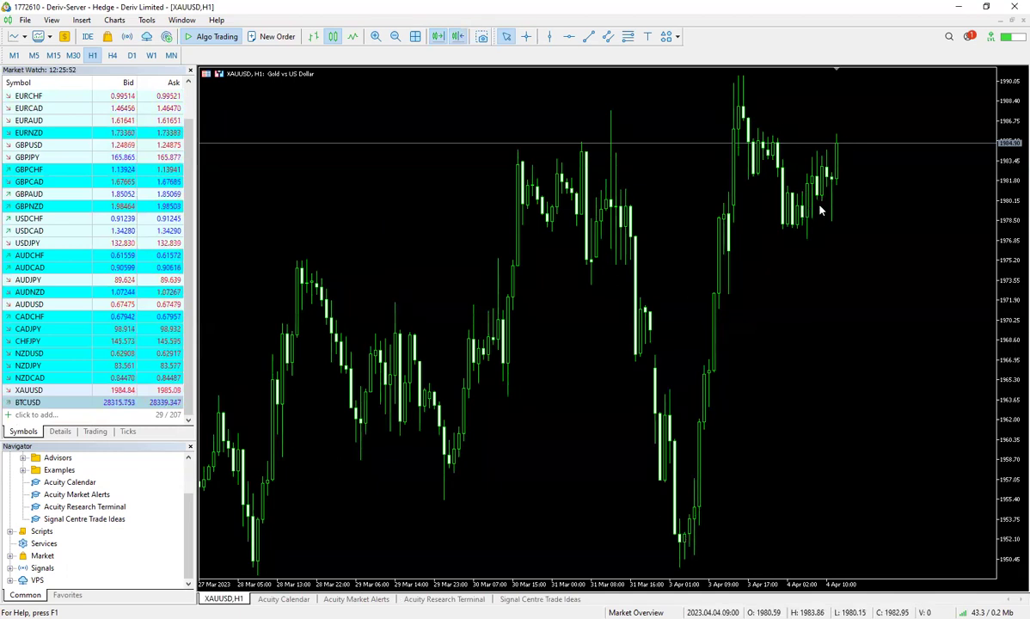
left_click(541, 600)
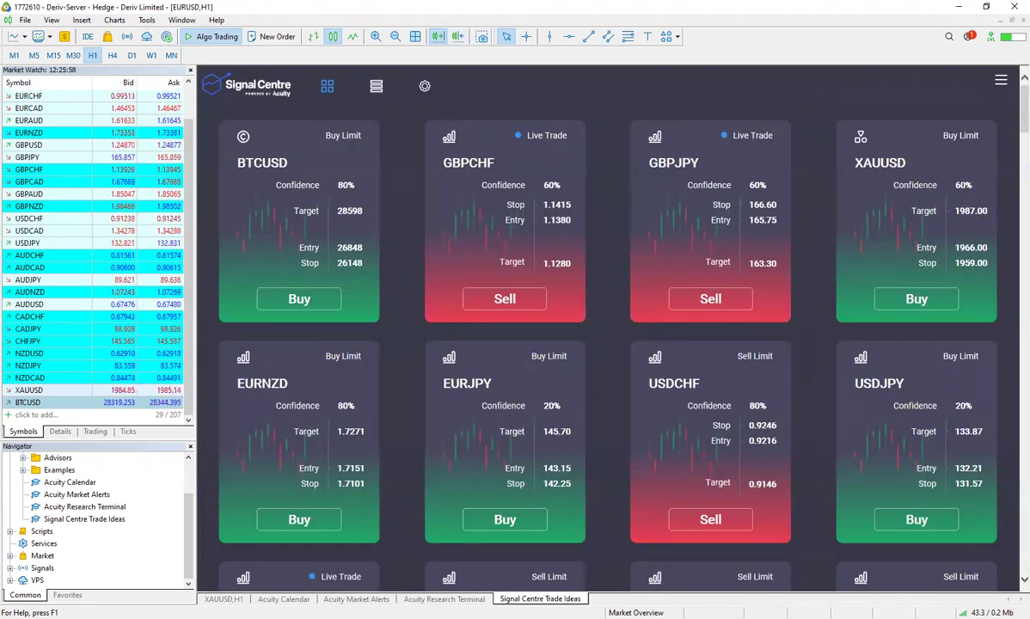
left_click(224, 599)
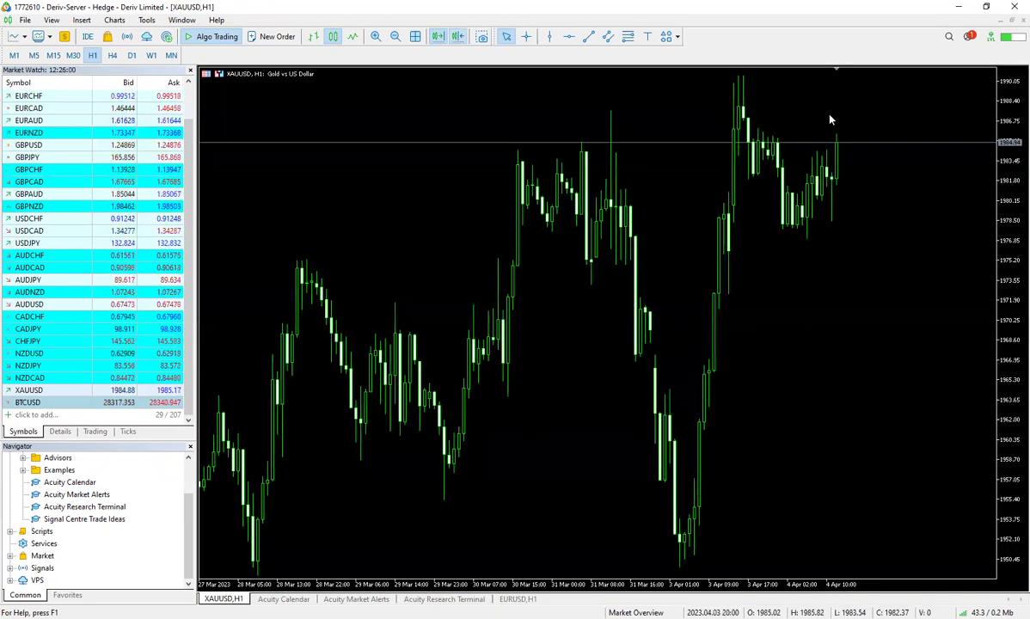